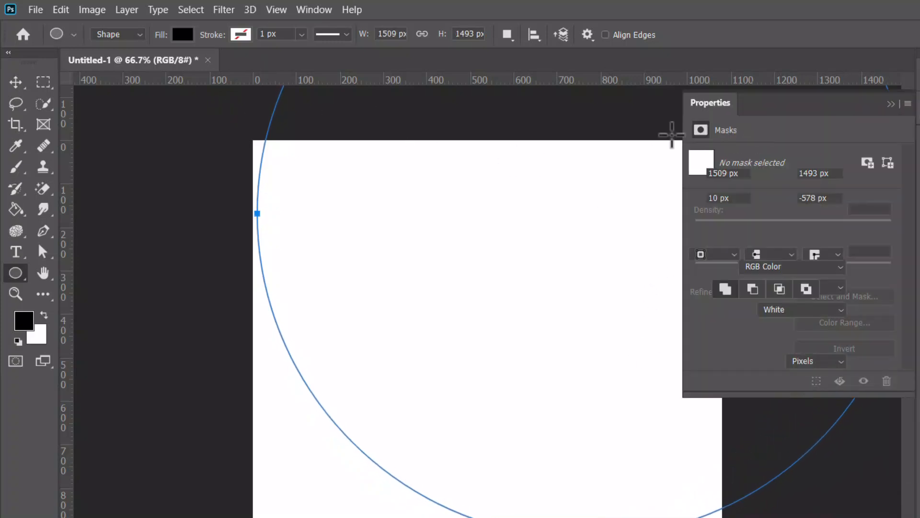
Step: Fill the large ellipse shape with the recently used dark teal colour and close its shape properties
click(182, 34)
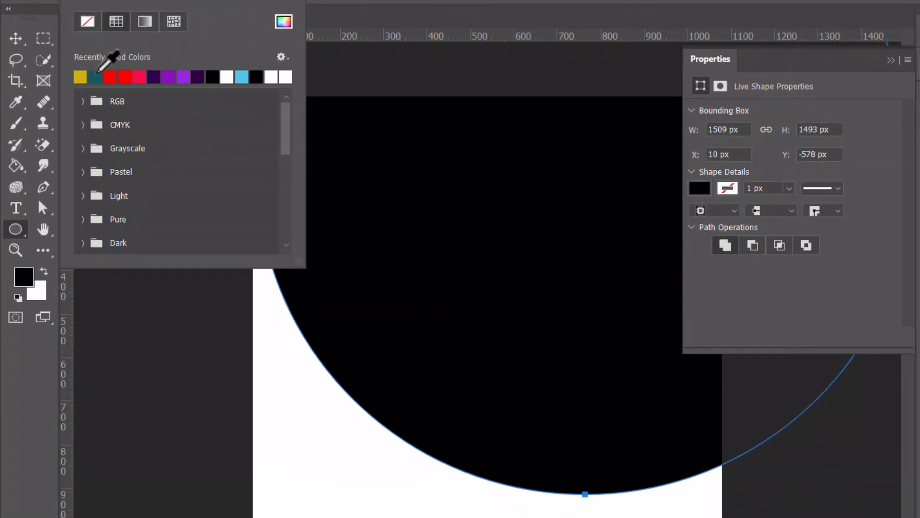
click(95, 120)
click(887, 61)
click(889, 60)
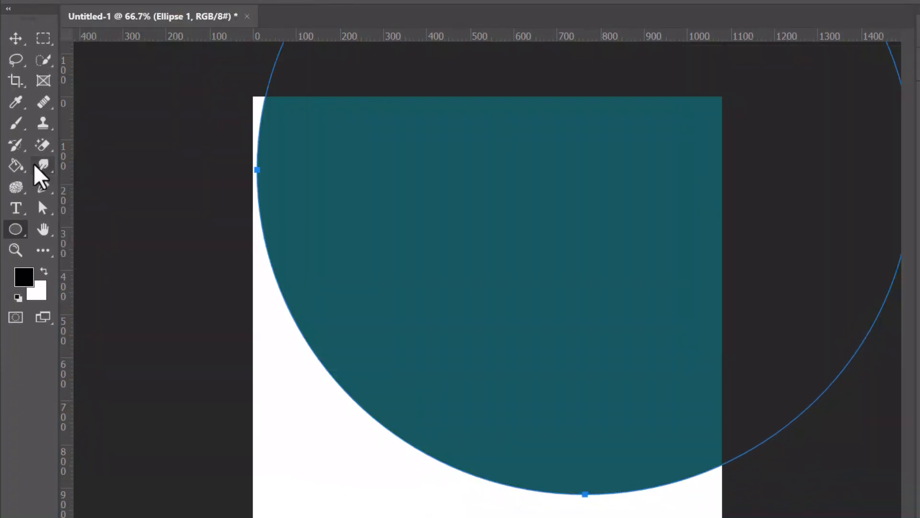
Step: Convert the teal ellipse to a regular path and move its left anchor point onto the canvas's upper-left corner
click(40, 207)
drag(197, 115, 266, 154)
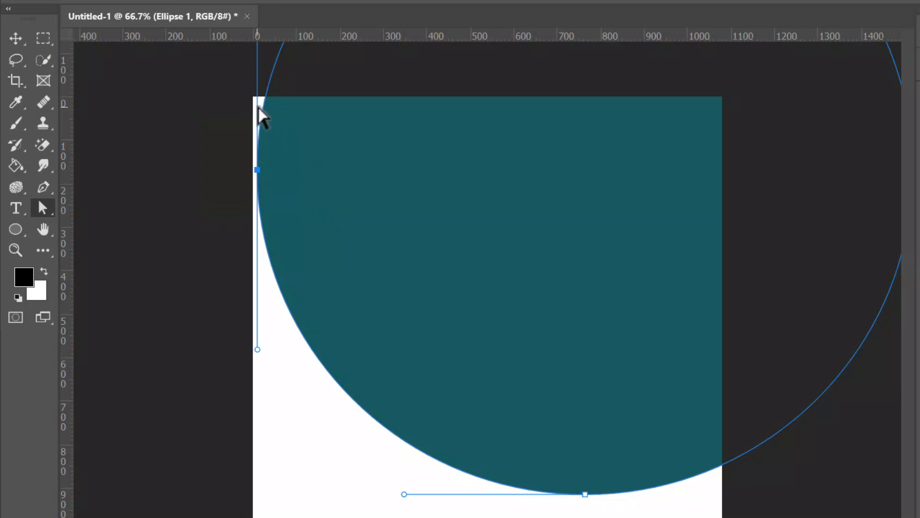
drag(266, 100, 258, 76)
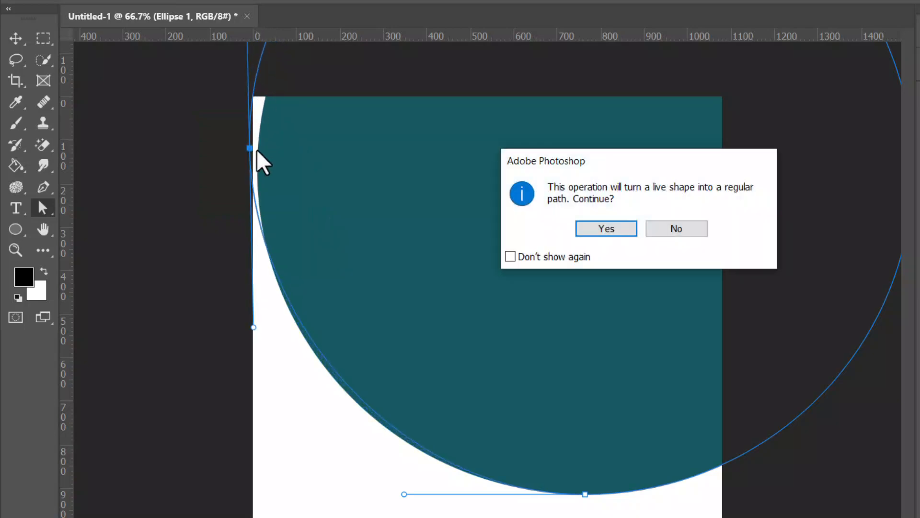
click(625, 224)
drag(250, 148, 258, 147)
click(253, 82)
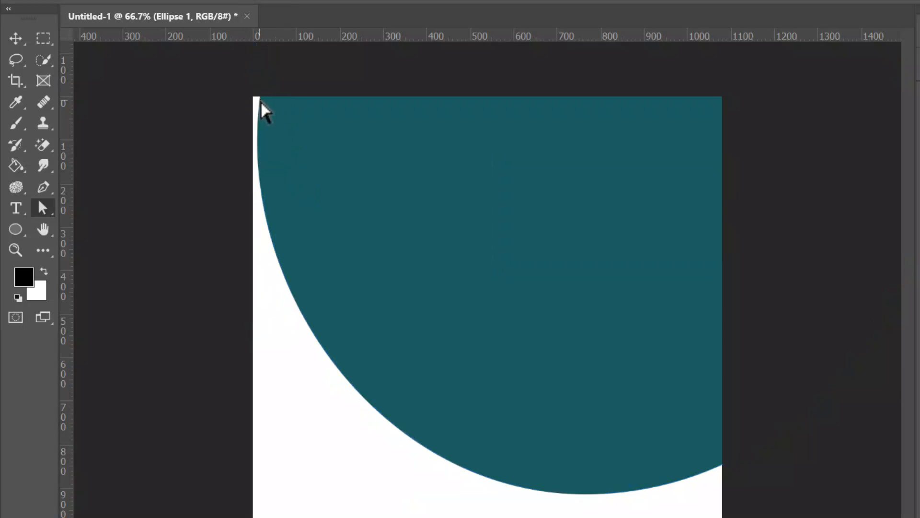
drag(223, 83, 254, 102)
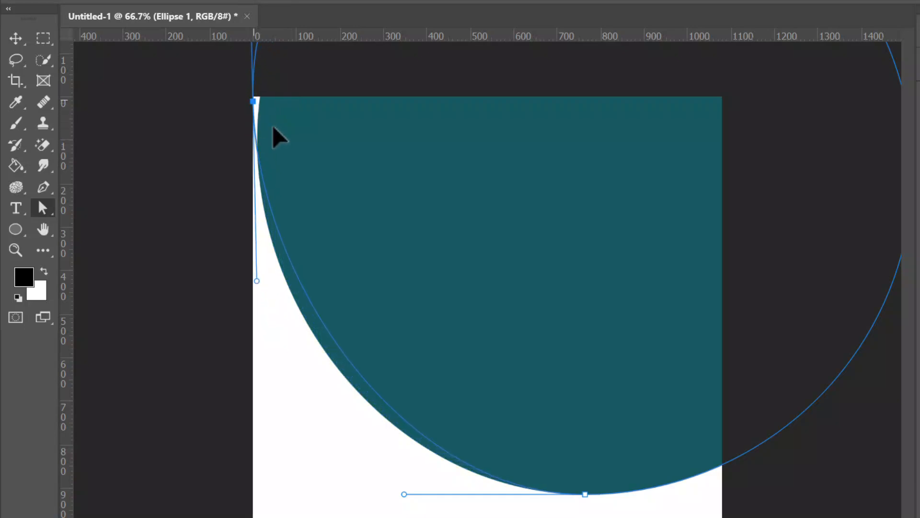
click(232, 186)
Step: Reshape the teal shape's lower-right curve by extending the bottom anchor's direction handle outward and adjusting the edge
drag(643, 400, 645, 401)
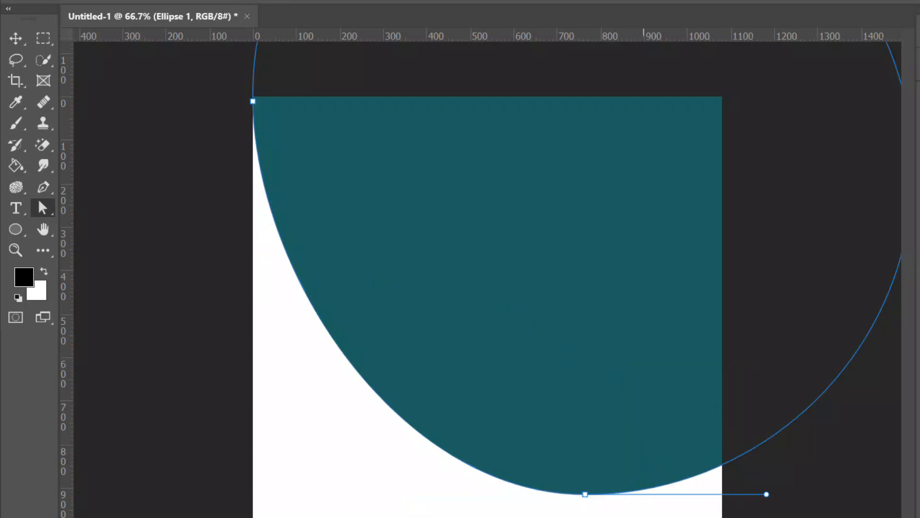
drag(766, 494, 804, 494)
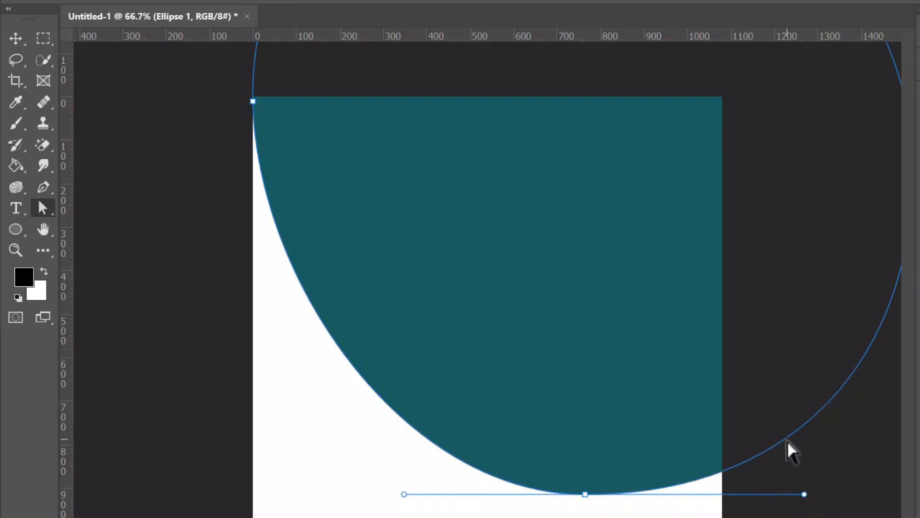
drag(786, 439, 792, 447)
click(815, 494)
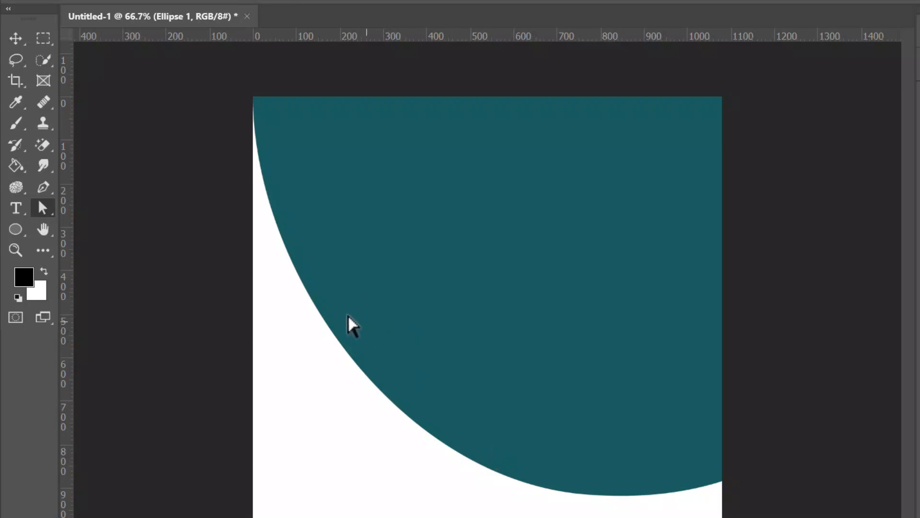
Step: Draw a large black circle with the Ellipse tool on a new layer, overlapping the teal shape's left edge
click(15, 38)
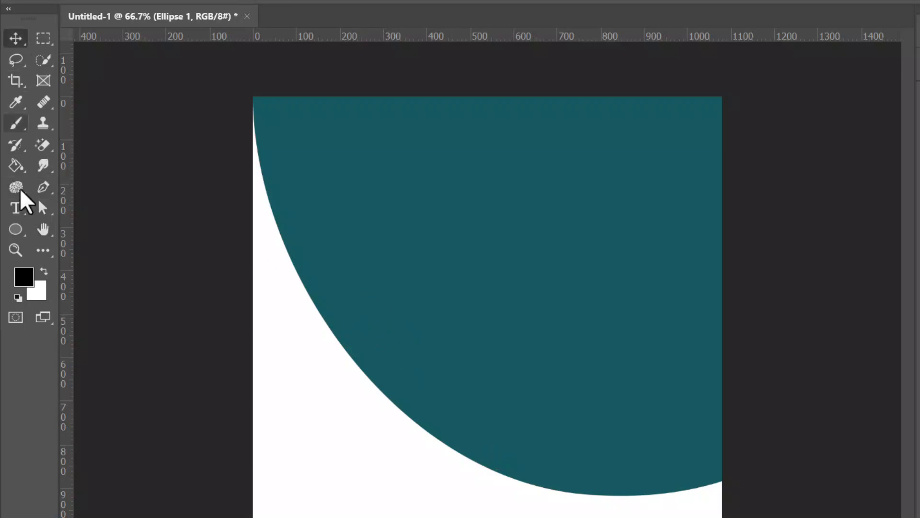
click(7, 231)
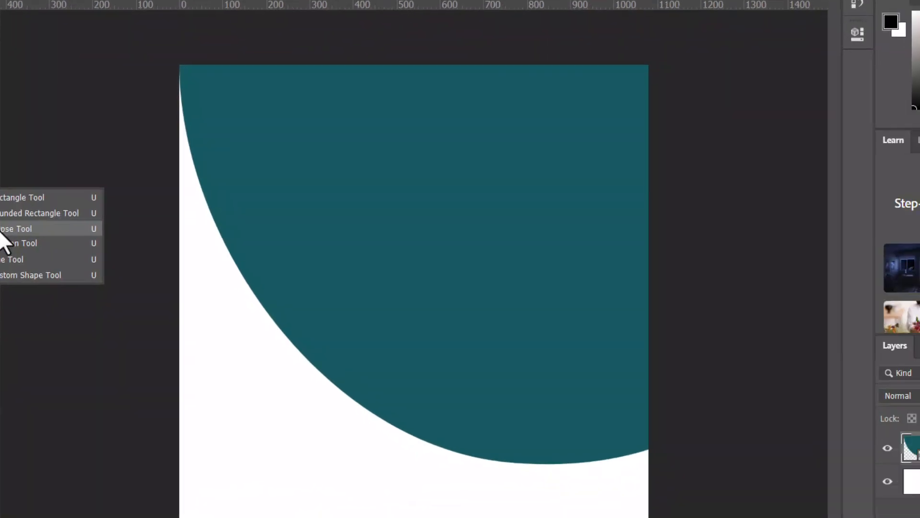
click(2, 232)
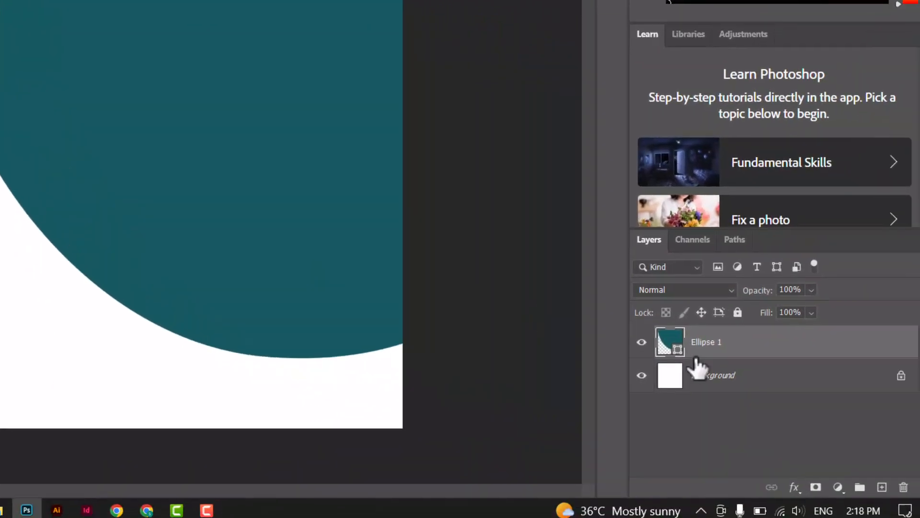
click(869, 482)
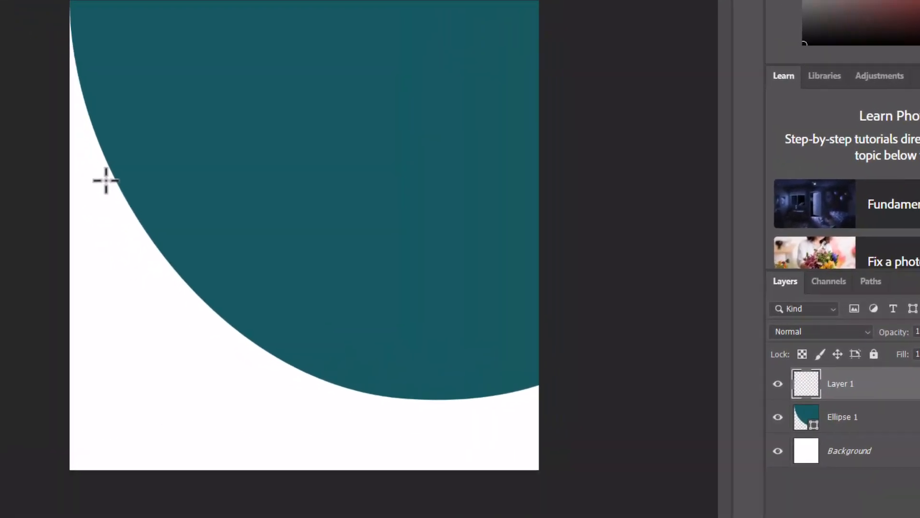
drag(0, 133, 168, 321)
drag(320, 368, 286, 320)
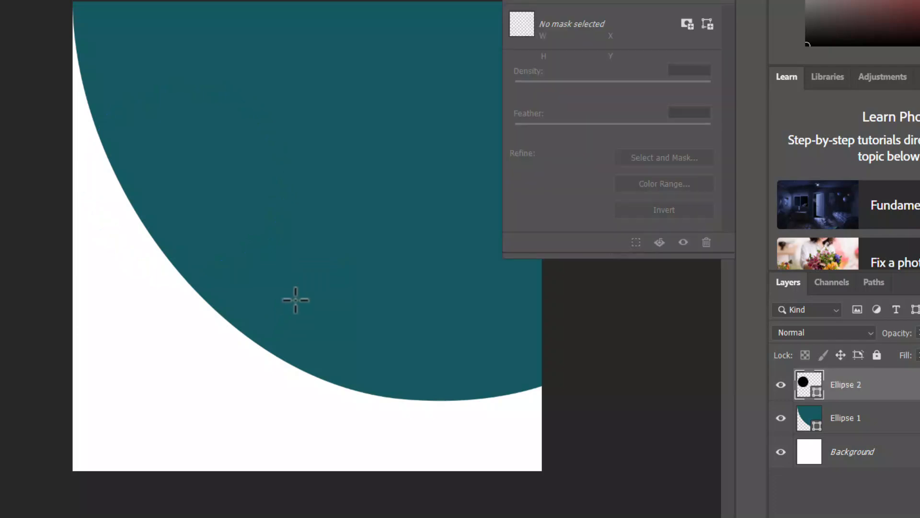
click(26, 246)
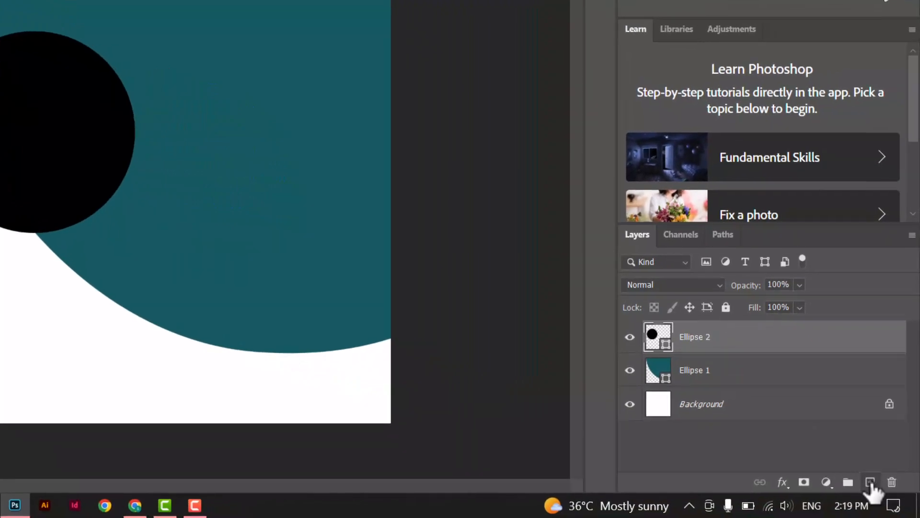
Step: Draw a smaller black circle on a new layer, overlapping the lower-left edge of the large circle
click(871, 483)
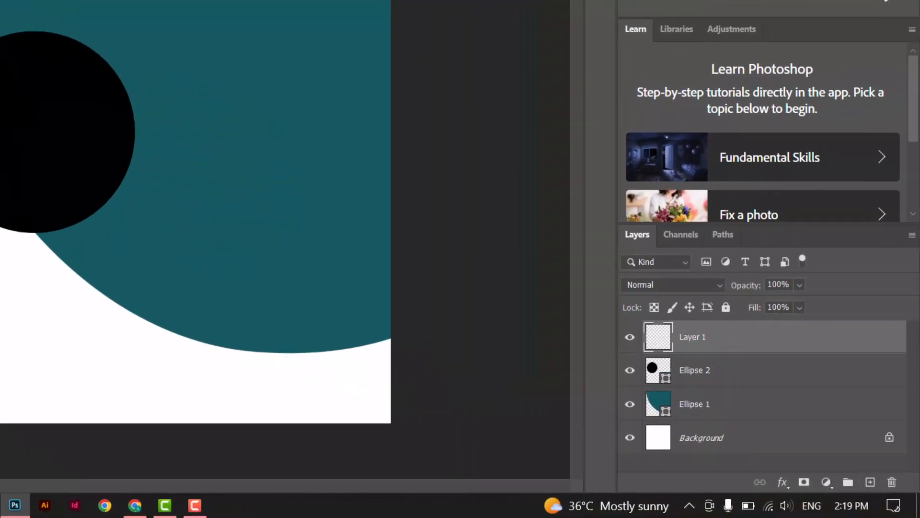
drag(0, 202, 69, 303)
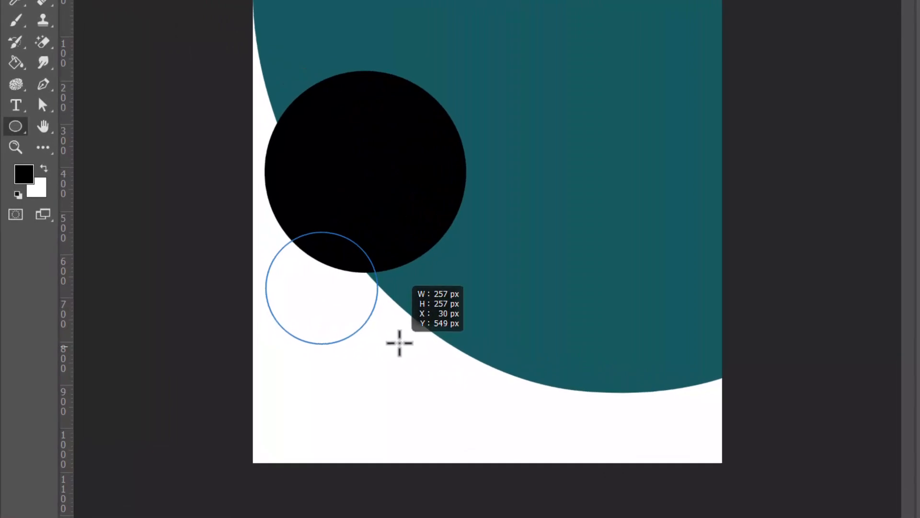
drag(400, 343, 452, 366)
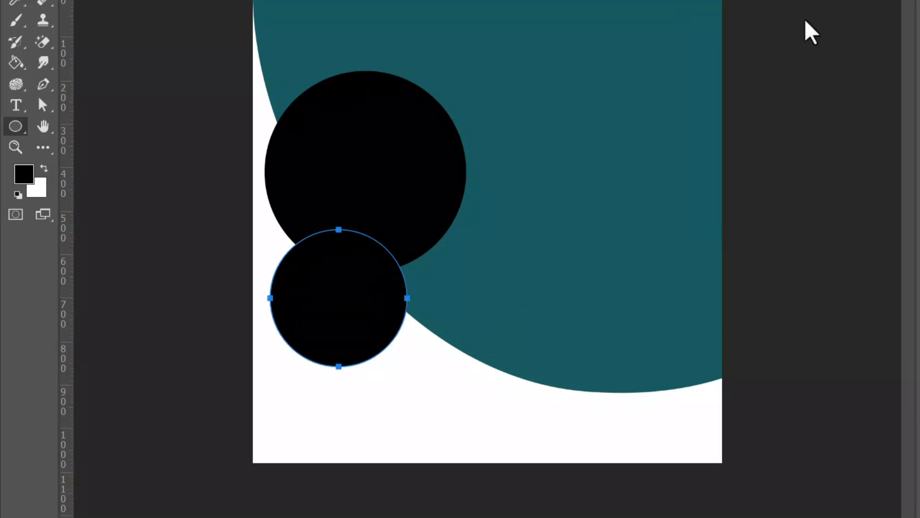
Step: Duplicate the smaller circle and place the copy to its right, below the large circle
key(v)
drag(367, 292, 454, 287)
key(ctrl+z)
drag(346, 309, 452, 302)
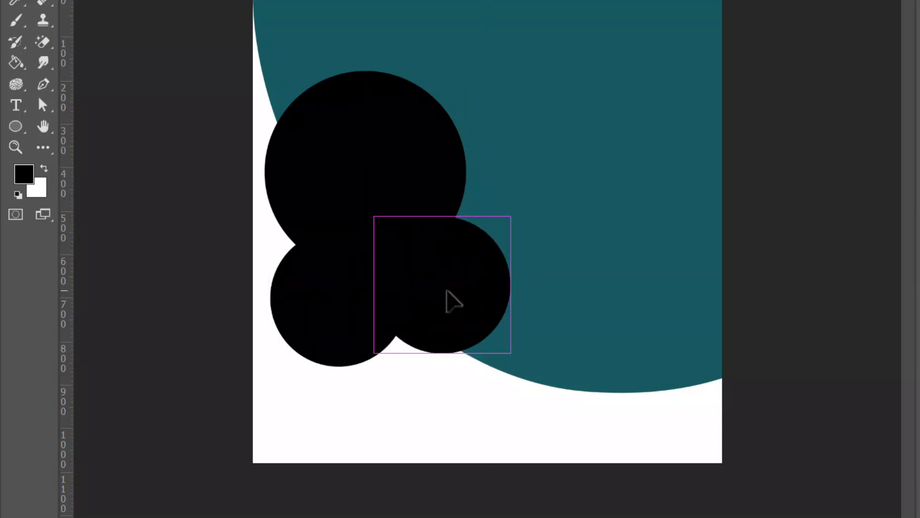
Step: Scale down the duplicated circle and nudge it against the other two circles
key(ctrl+t)
drag(511, 216, 483, 244)
drag(441, 303, 454, 290)
key(Return)
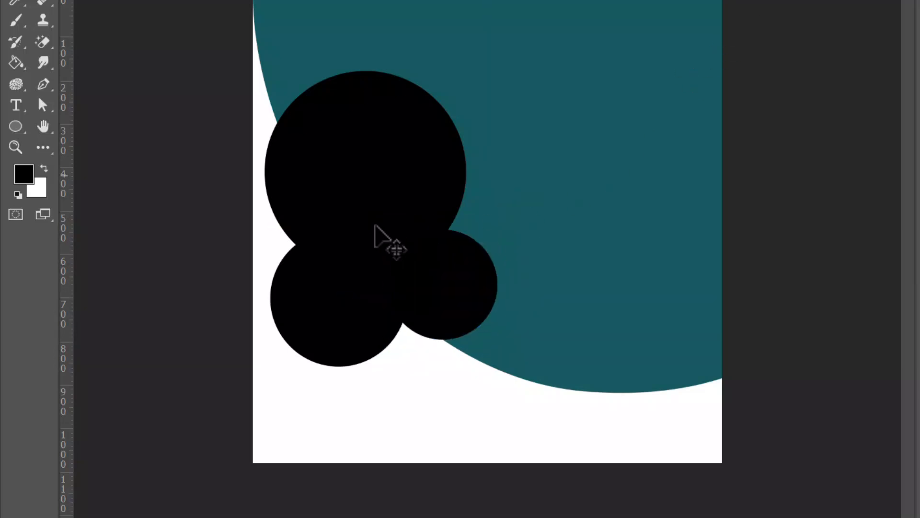
Step: Place the roger-starnes house photo directly above the large circle's layer and position it over that circle
right_click(369, 136)
click(415, 156)
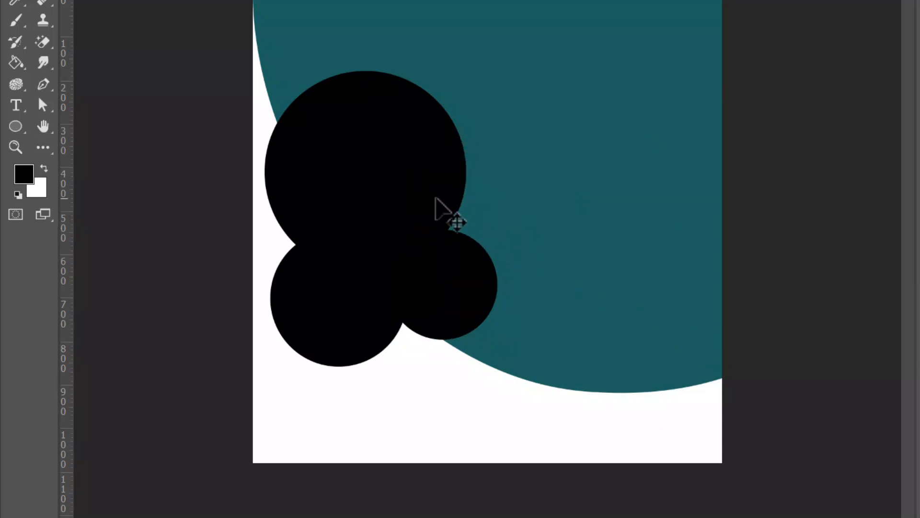
click(398, 517)
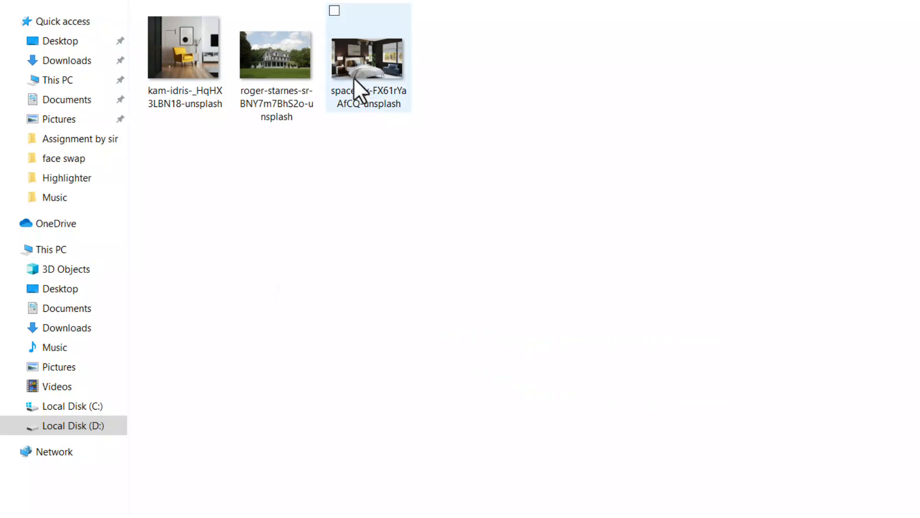
drag(290, 65, 350, 261)
drag(425, 207, 462, 262)
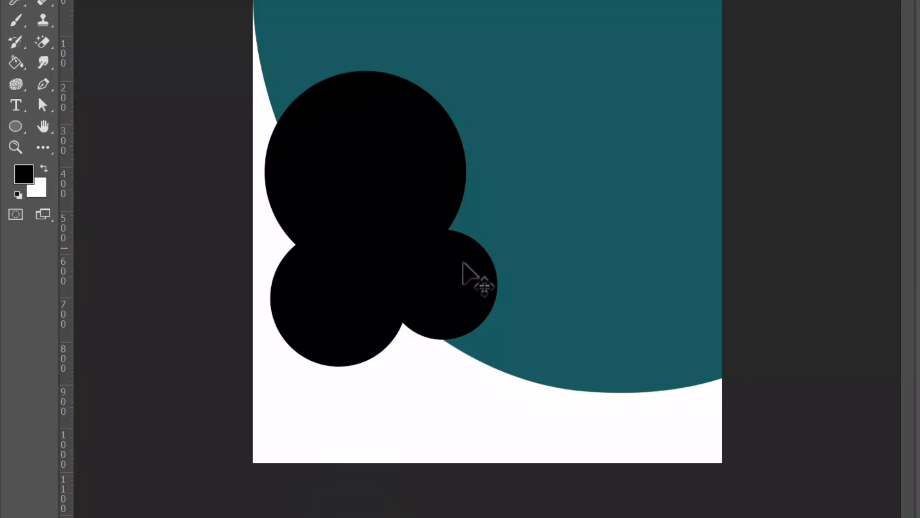
drag(476, 312, 432, 242)
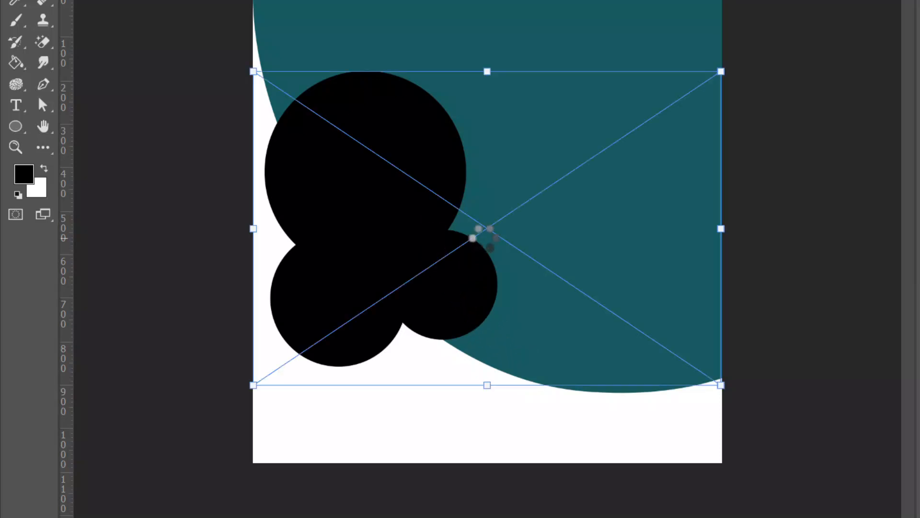
drag(474, 227, 356, 172)
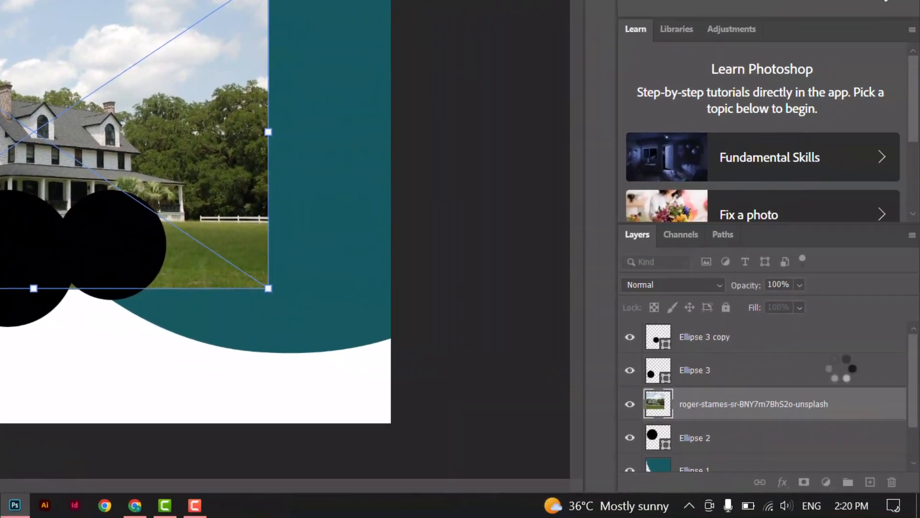
key(Return)
Step: Clip the house photo to the large circle and shift it until the house fills the circle
right_click(842, 410)
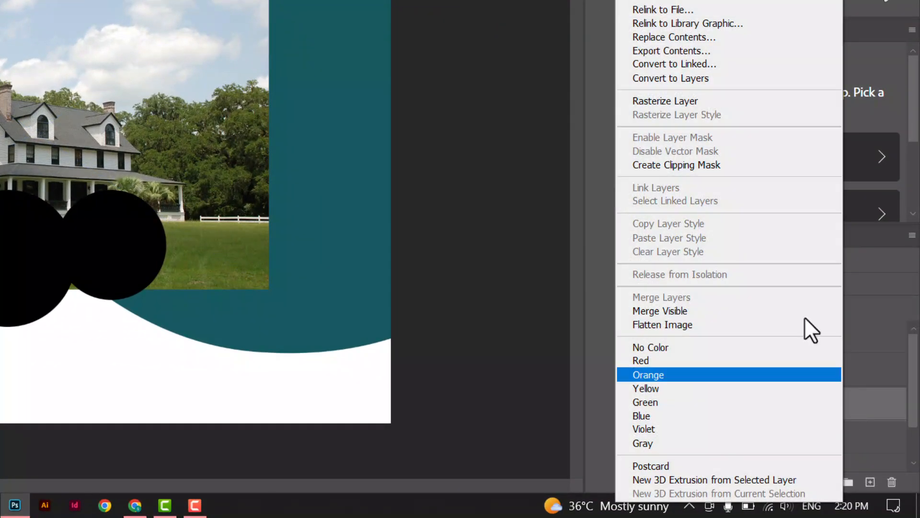
click(712, 166)
drag(55, 178, 46, 139)
key(Left)
key(Left)
key(Left)
key(Left)
key(Left)
key(Left)
key(Left)
key(Left)
key(Left)
key(Left)
key(Left)
key(Left)
key(Left)
key(Left)
key(Left)
key(Left)
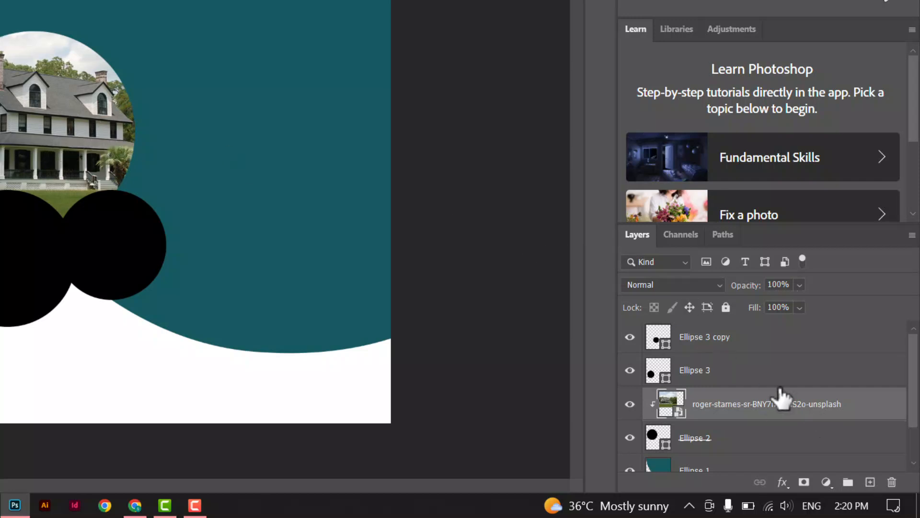
Step: Place the kam-idris yellow armchair photo above the Ellipse 3 layer, scaled down to cover the lower-left circle
click(756, 378)
right_click(20, 283)
click(41, 290)
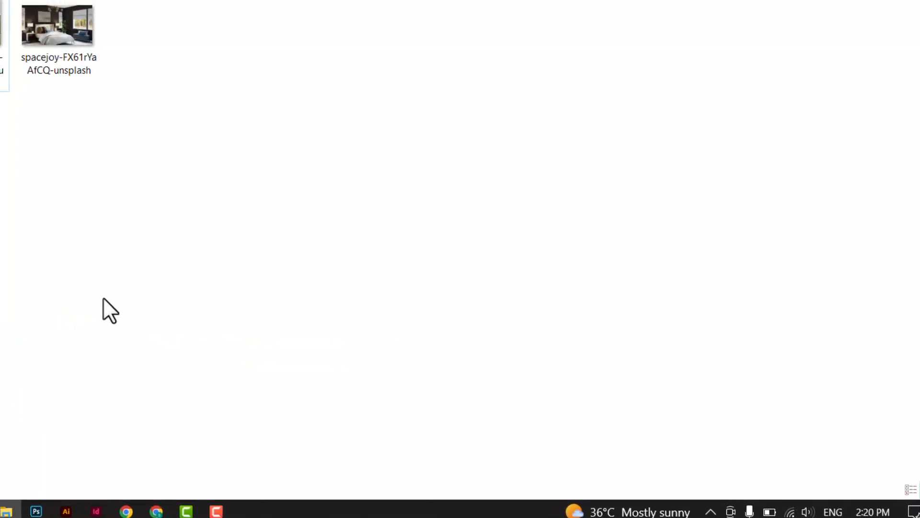
click(62, 68)
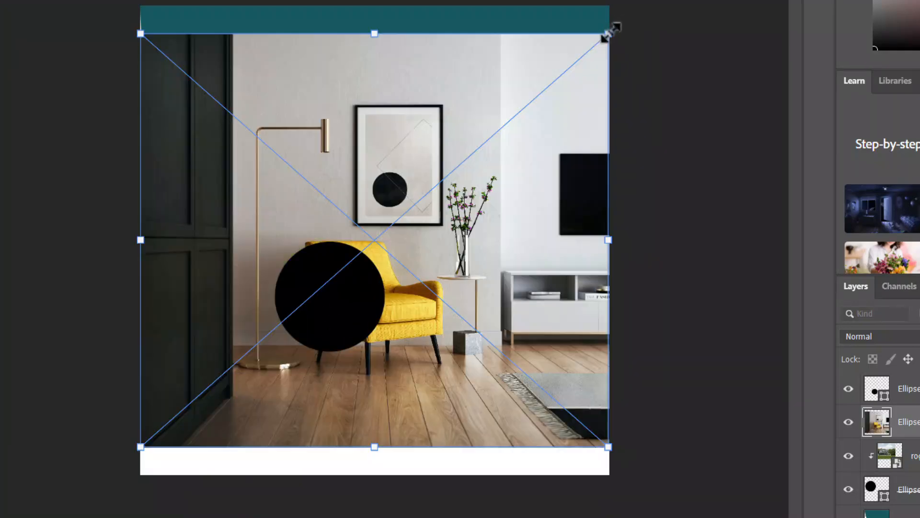
drag(608, 34, 392, 243)
drag(319, 341, 301, 319)
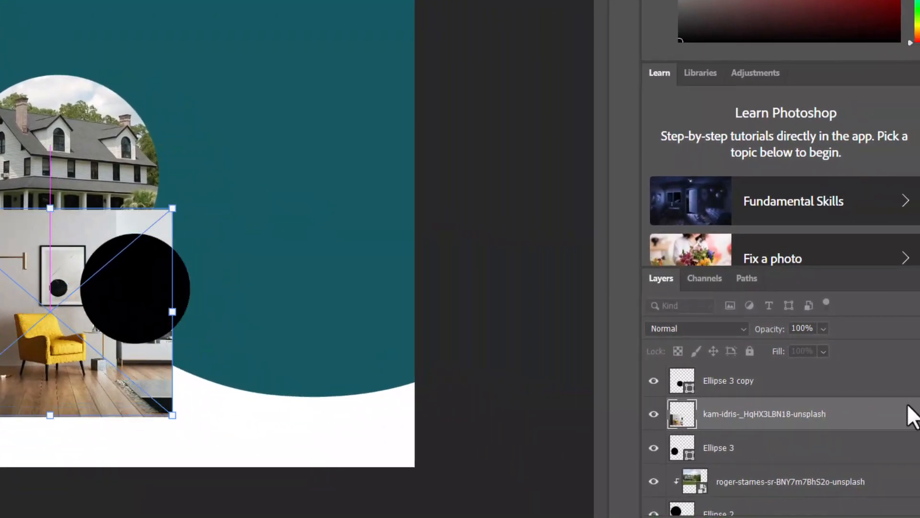
key(Return)
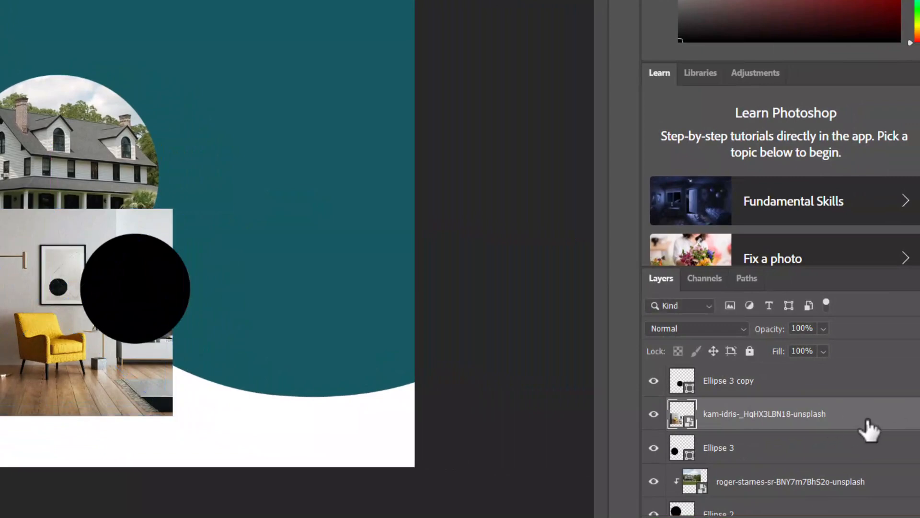
Step: Clip the armchair photo to the lower-left circle and shift it left so the chair sits inside
right_click(869, 427)
click(721, 209)
drag(106, 311, 3, 317)
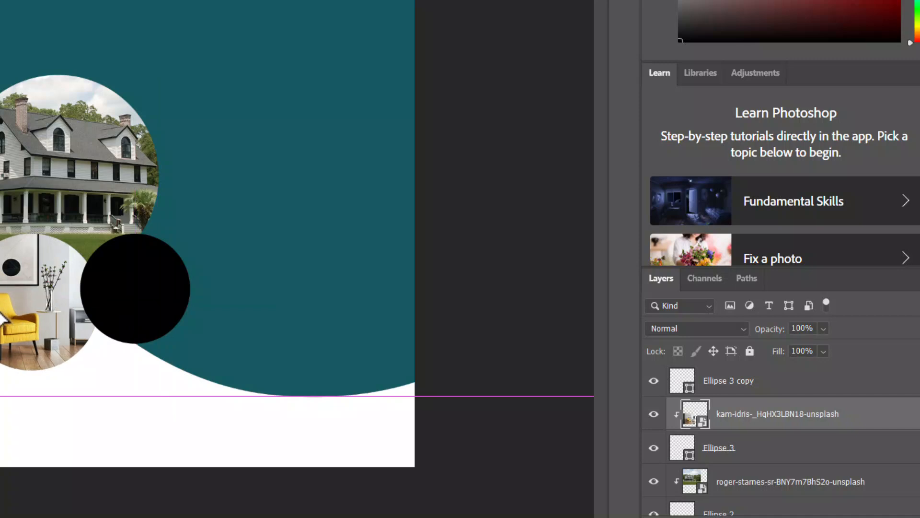
Step: Place the spacejoy bedroom photo directly above the Ellipse 3 copy layer, scaled down and positioned to cover the black lower-right circle
right_click(129, 295)
click(145, 306)
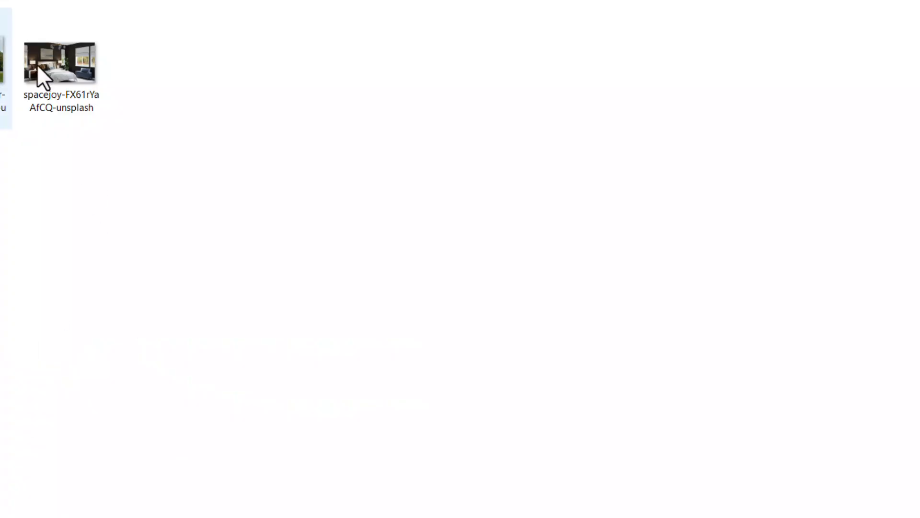
click(71, 68)
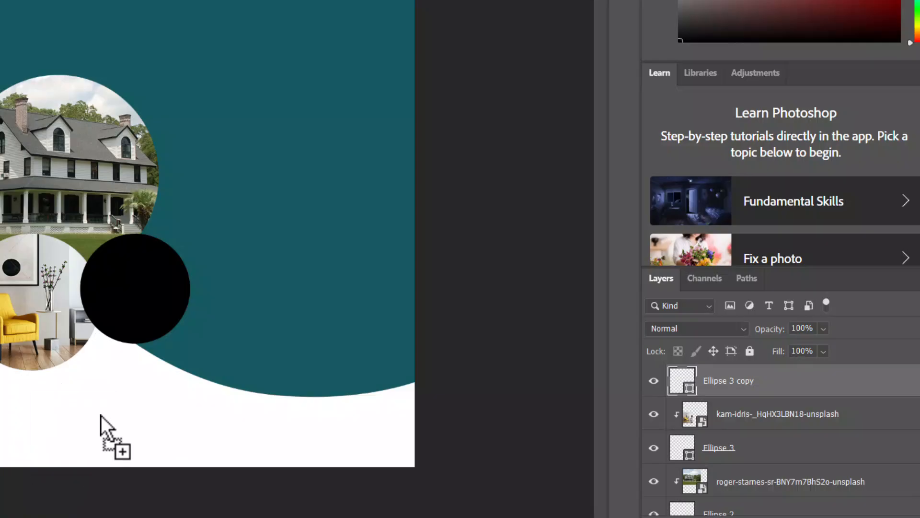
drag(101, 415, 139, 308)
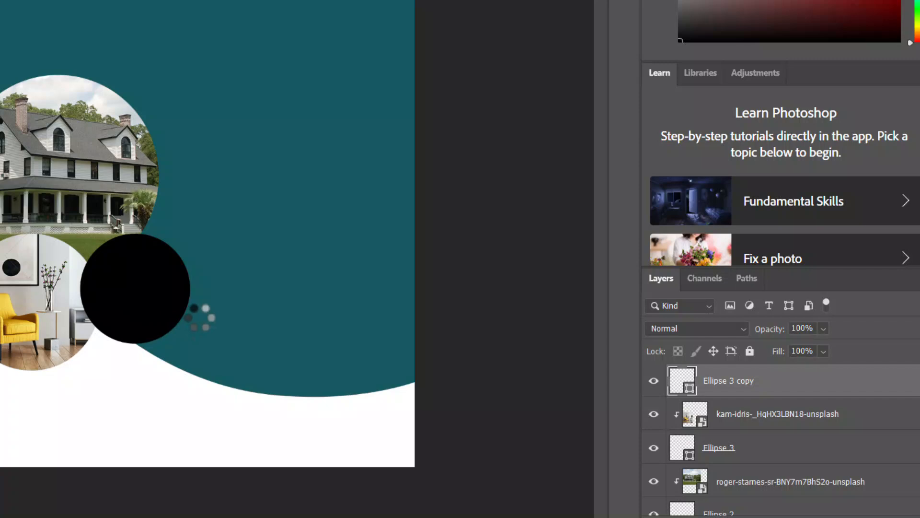
drag(375, 124, 243, 187)
drag(156, 287, 181, 268)
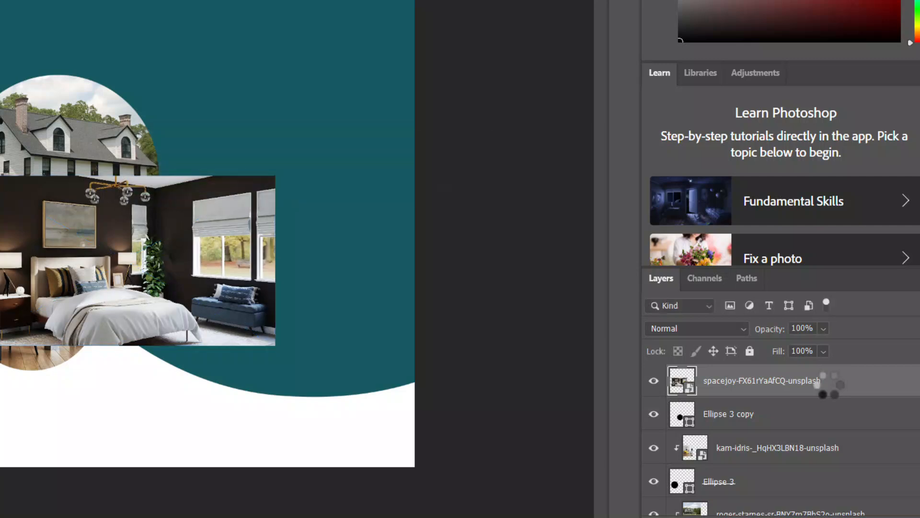
Step: Clip the bedroom photo to the Ellipse 3 copy circle and shift it so the bed sits inside
right_click(829, 389)
click(666, 208)
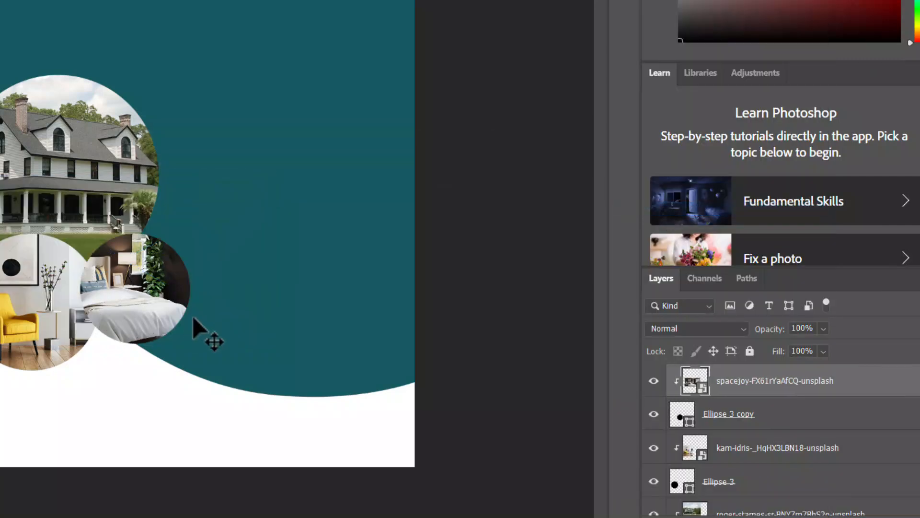
drag(164, 306, 170, 305)
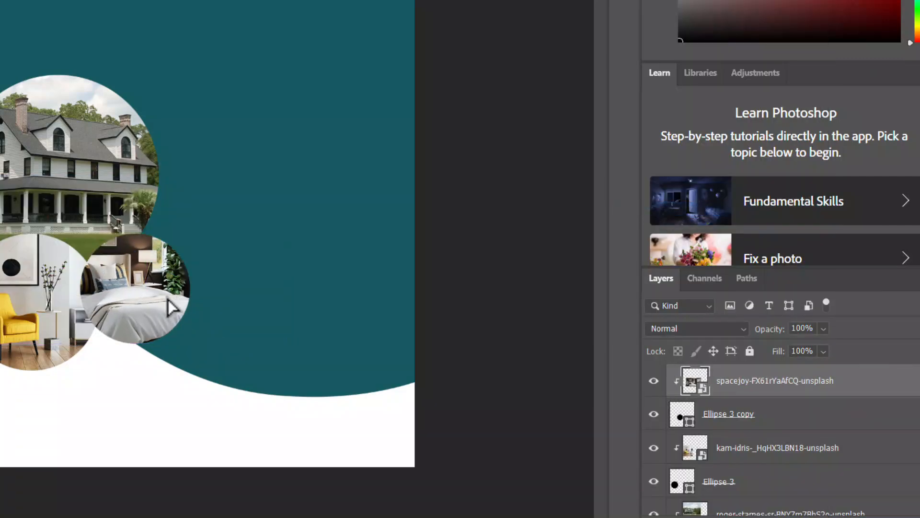
key(ctrl+t)
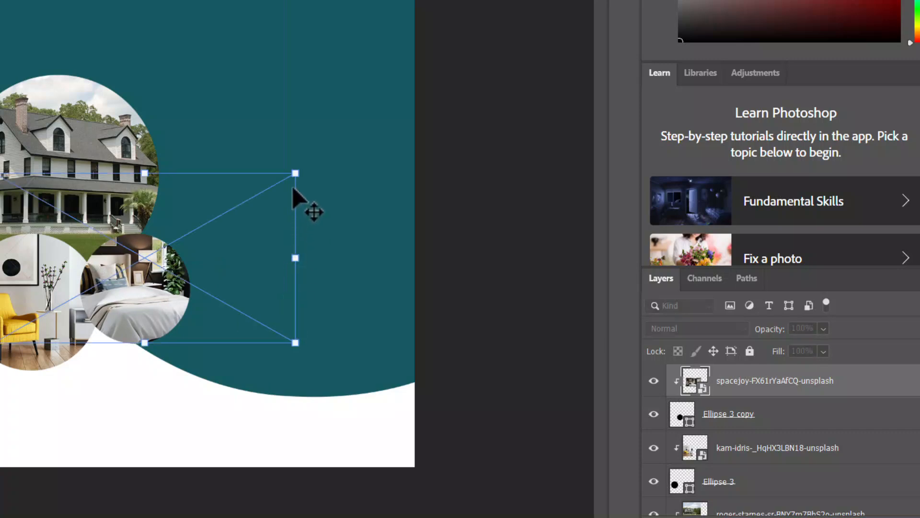
drag(300, 174, 204, 243)
key(Return)
key(ctrl+z)
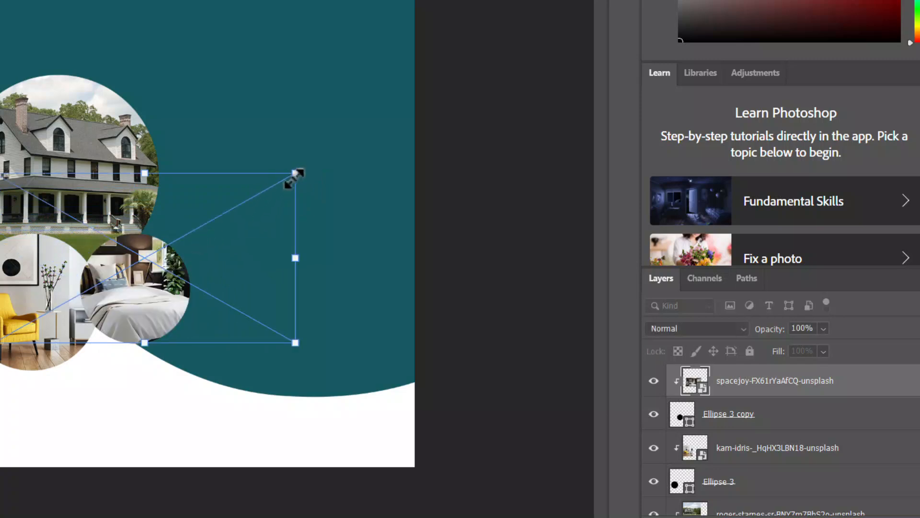
Step: Scale down the clipped bedroom photo and nudge it left and down so the bed and chandelier fit inside its circle
drag(294, 174, 199, 241)
drag(133, 288, 186, 274)
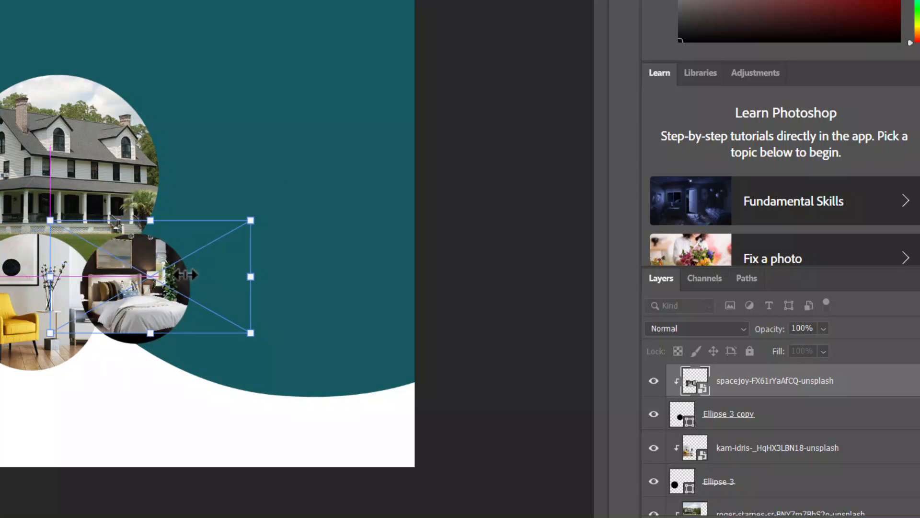
key(Left)
key(Left)
key(Left)
key(Up)
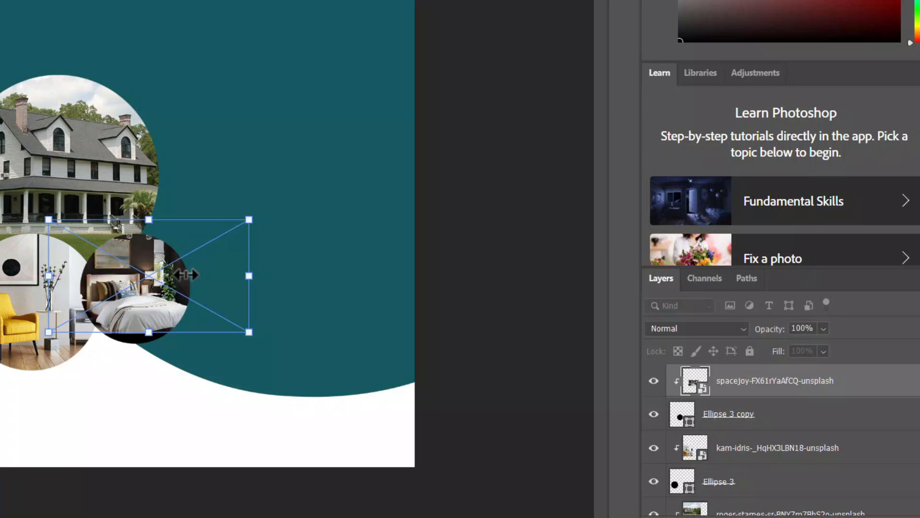
key(Down)
key(Down)
key(Down)
key(Down)
key(Down)
key(Down)
key(Down)
key(Down)
key(Down)
key(Down)
key(Down)
key(Down)
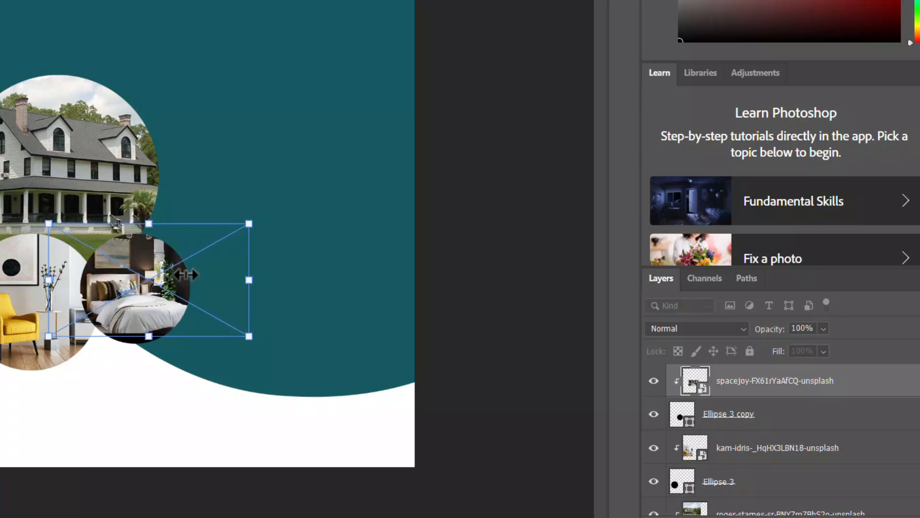
key(Down)
key(Down)
key(Down)
key(Down)
key(Down)
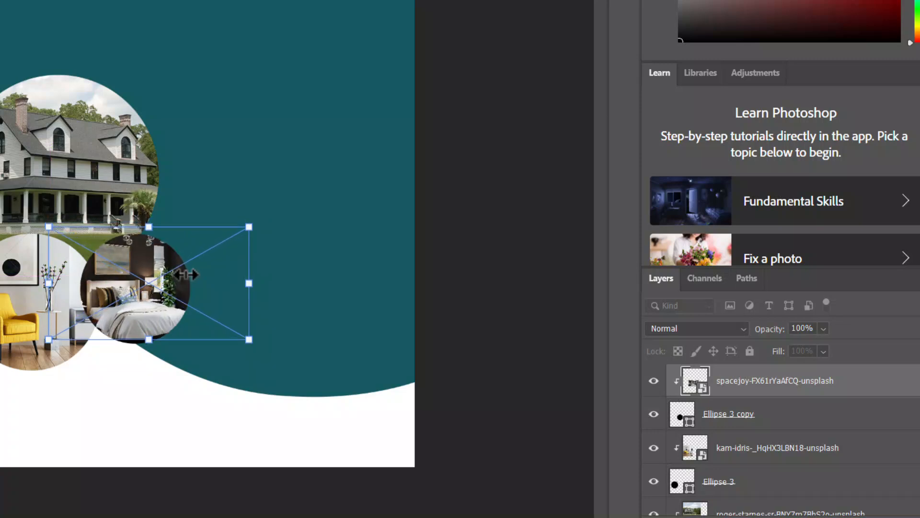
key(Down)
key(Down)
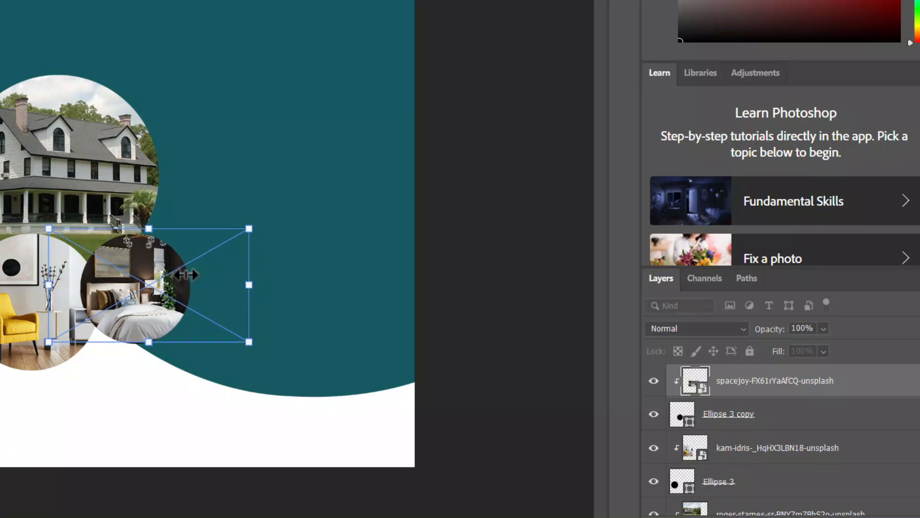
key(Left)
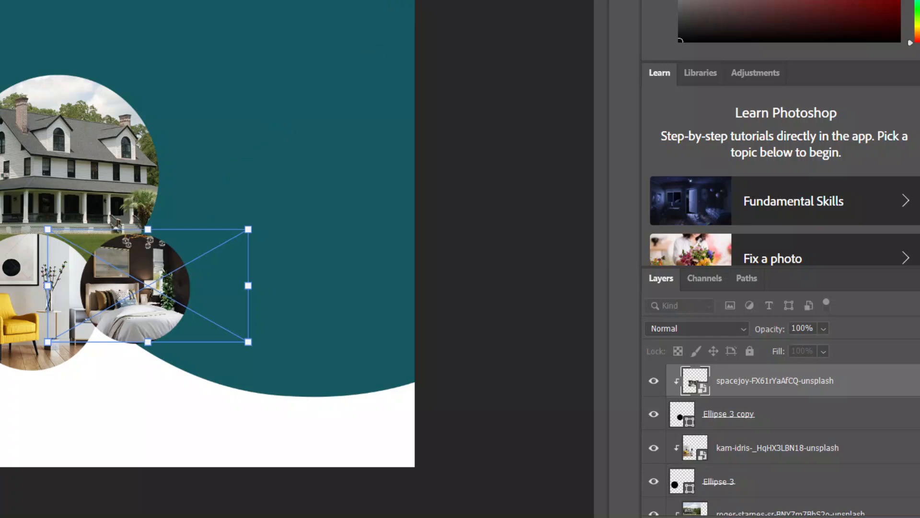
key(Return)
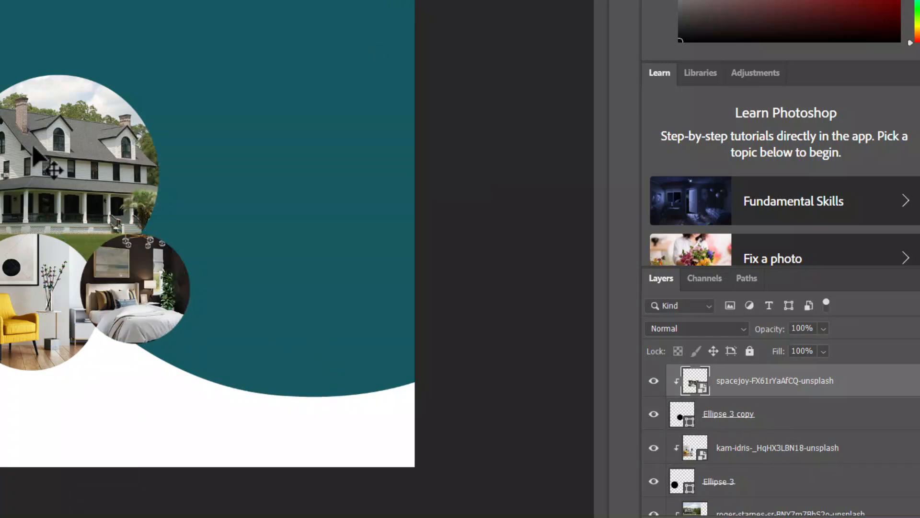
Step: Add a white 8 px outside stroke to the large house circle, Ellipse 2
right_click(51, 155)
click(93, 178)
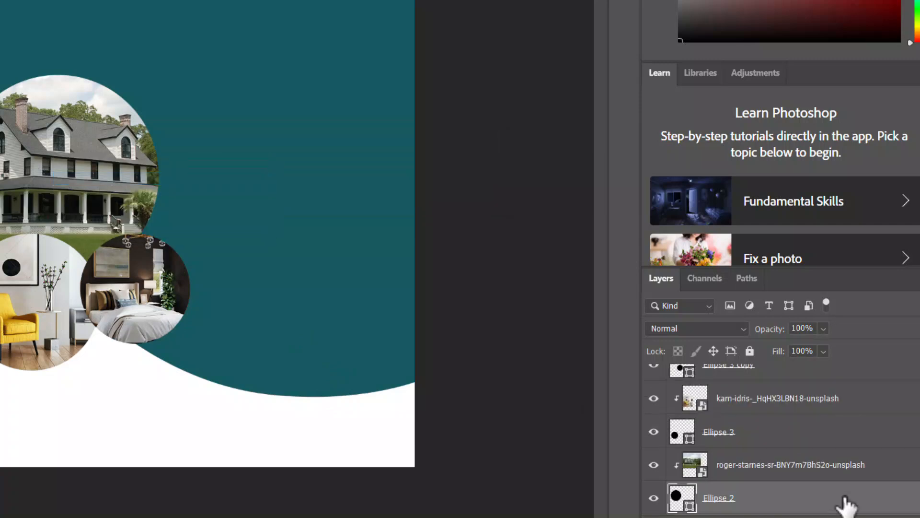
scroll(845, 505, down, 1)
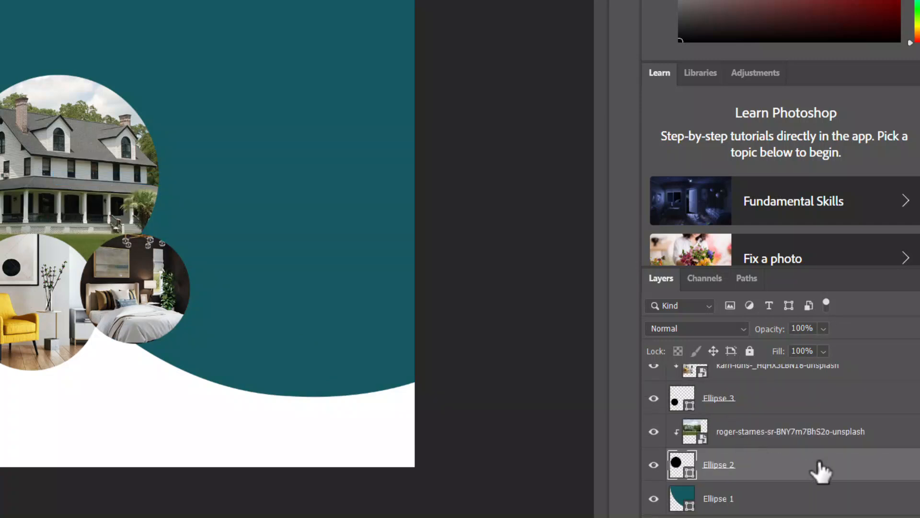
double_click(841, 472)
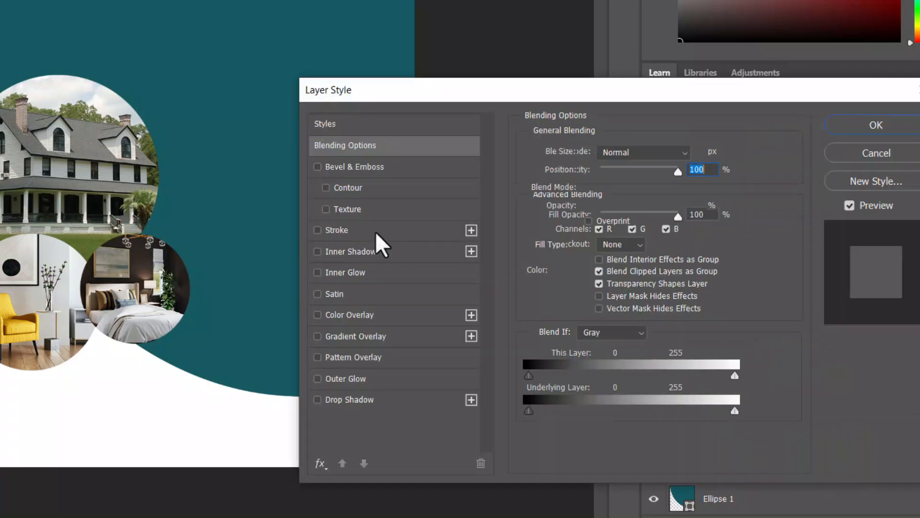
click(390, 233)
drag(588, 158, 597, 158)
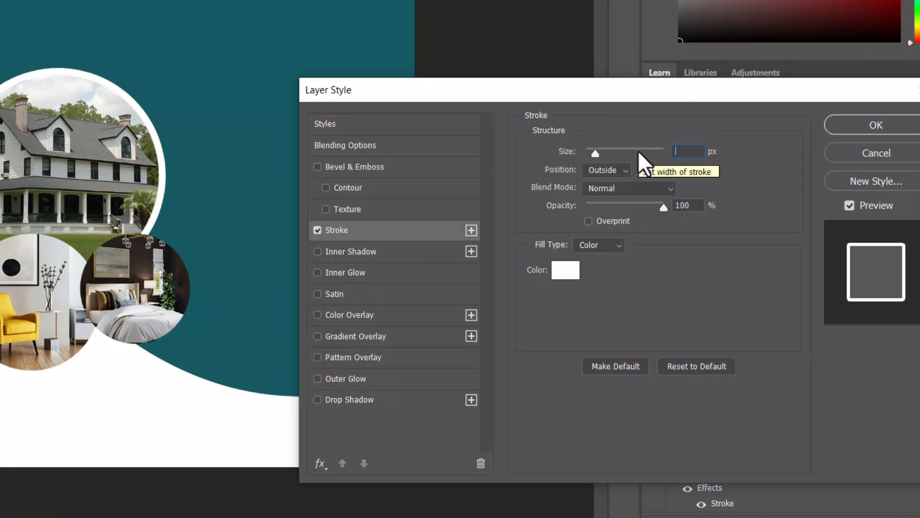
text(8)
key(Return)
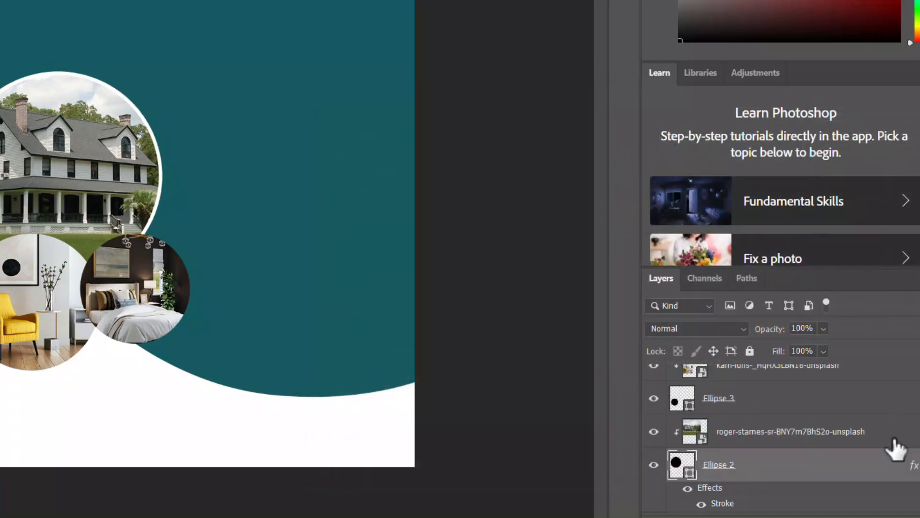
Step: Copy the stroke layer style from Ellipse 2 and paste it onto the Ellipse 3 and Ellipse 3 copy circles
right_click(910, 467)
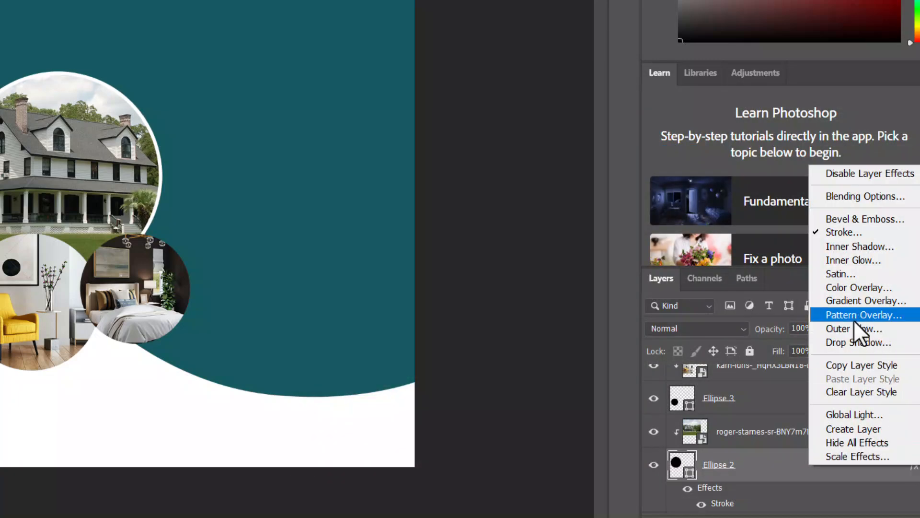
click(857, 365)
right_click(806, 407)
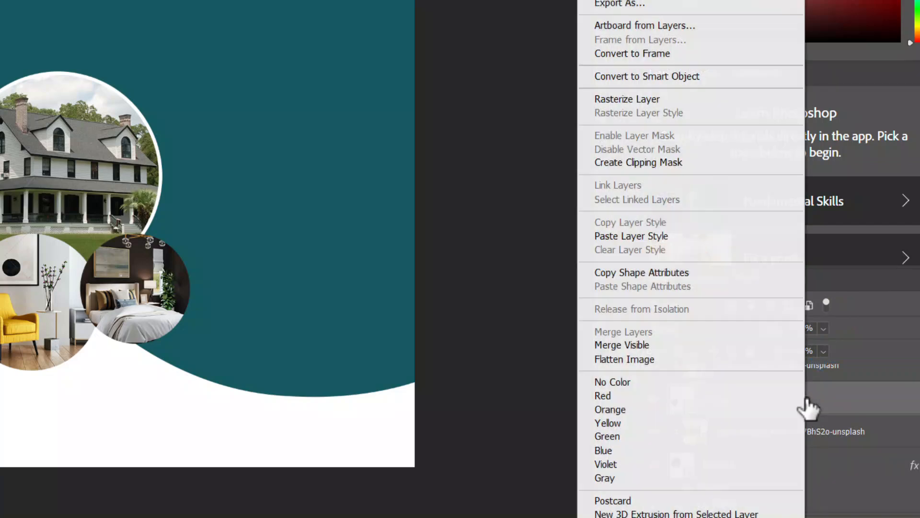
click(642, 235)
scroll(818, 407, up, 2)
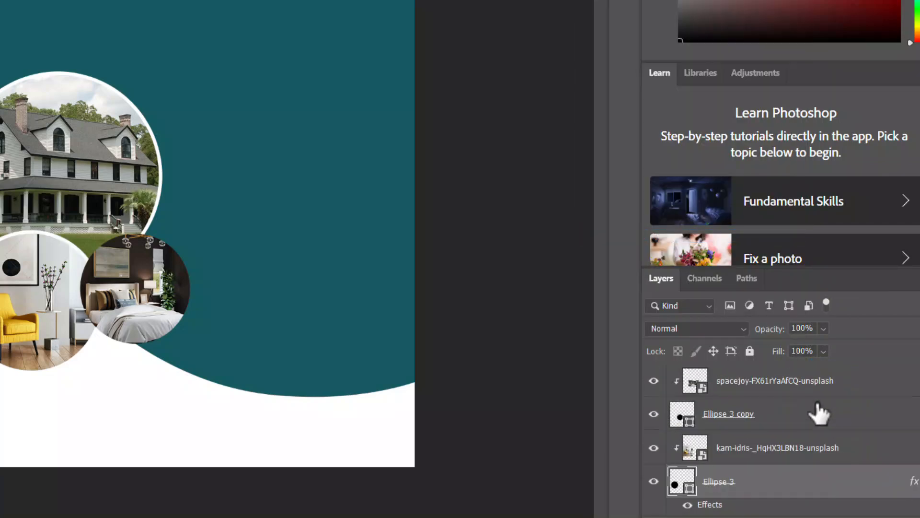
right_click(818, 425)
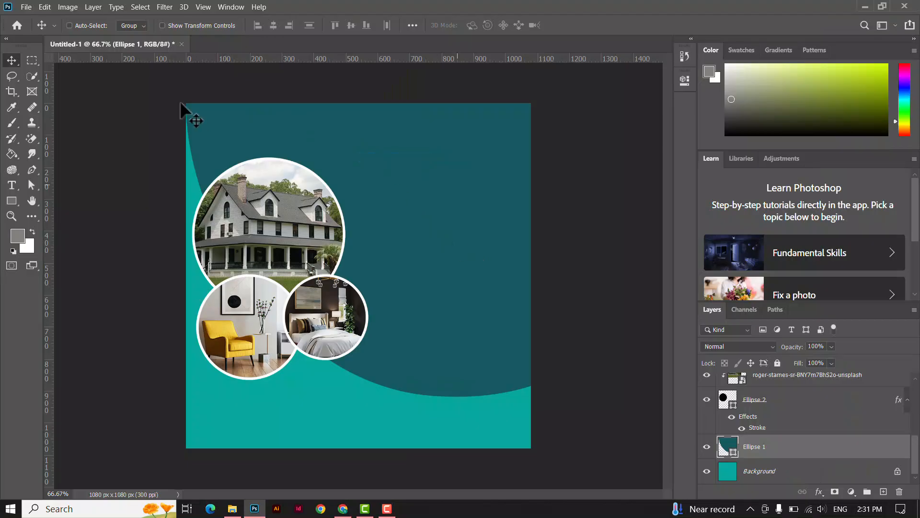
Step: Change the fill of the large curved Ellipse 1 shape to the dark brown recently used colour
click(11, 201)
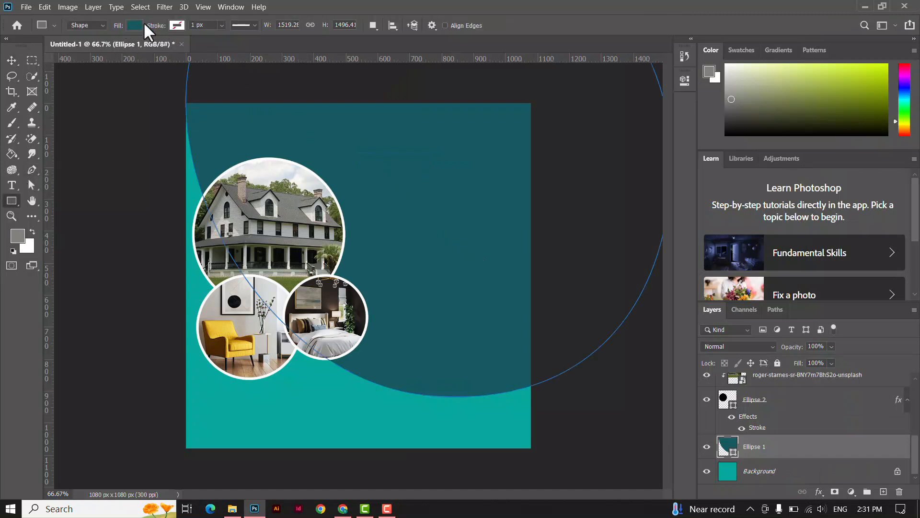
click(143, 26)
click(63, 86)
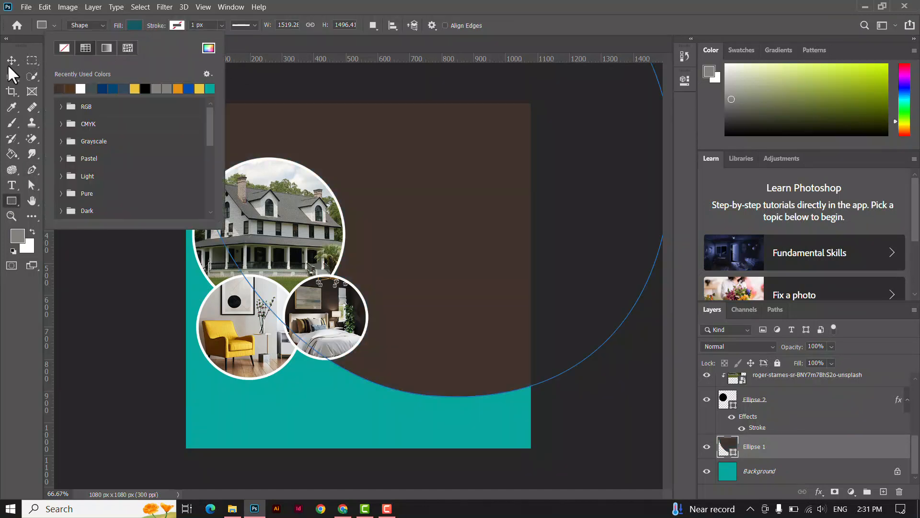
key(Return)
Step: Fill the Background layer with the gray foreground colour using the Paint Bucket tool
key(v)
ctrl+click(101, 270)
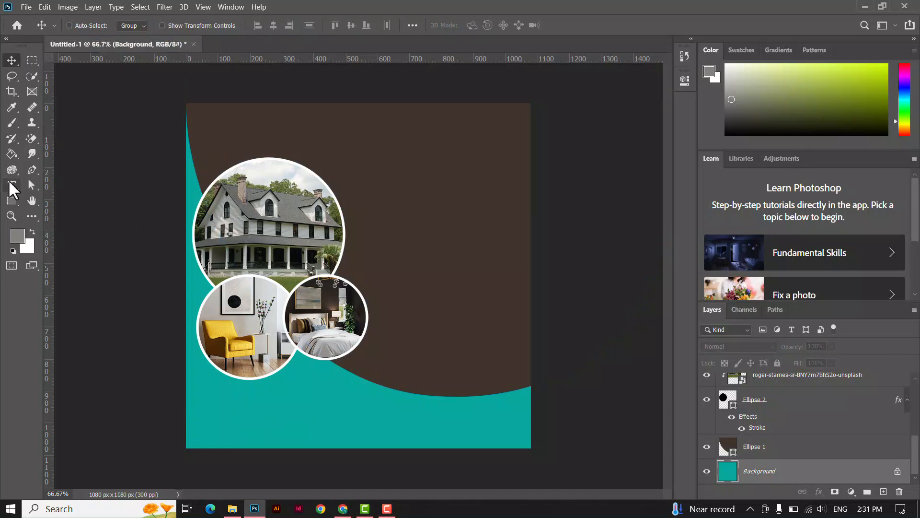
click(12, 154)
click(231, 412)
click(11, 61)
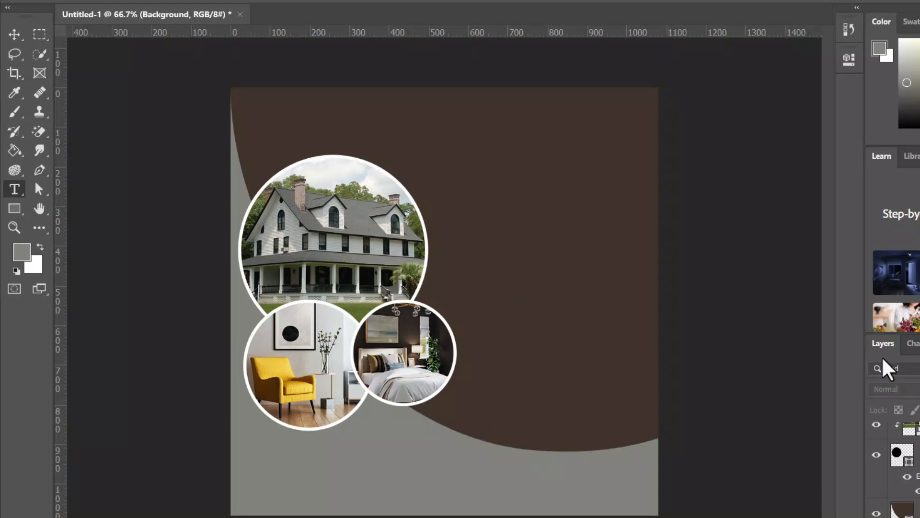
Step: Start a horizontal text line above the spacejoy photo layer, in the upper brown area, and set its colour to white
right_click(14, 189)
scroll(911, 456, up, 5)
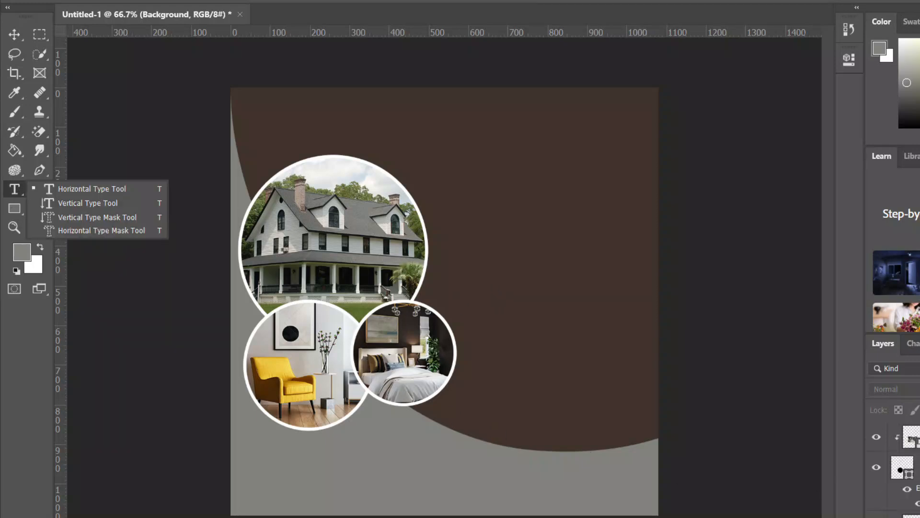
click(915, 437)
click(914, 436)
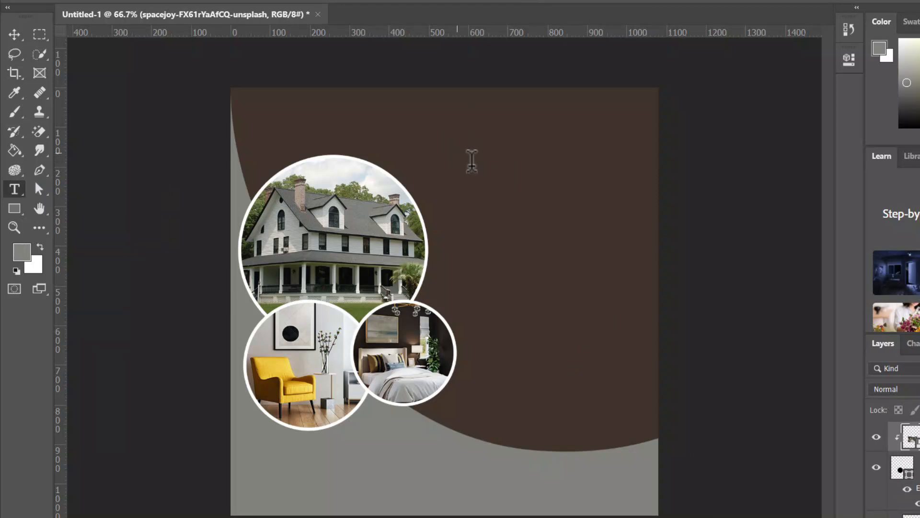
click(457, 150)
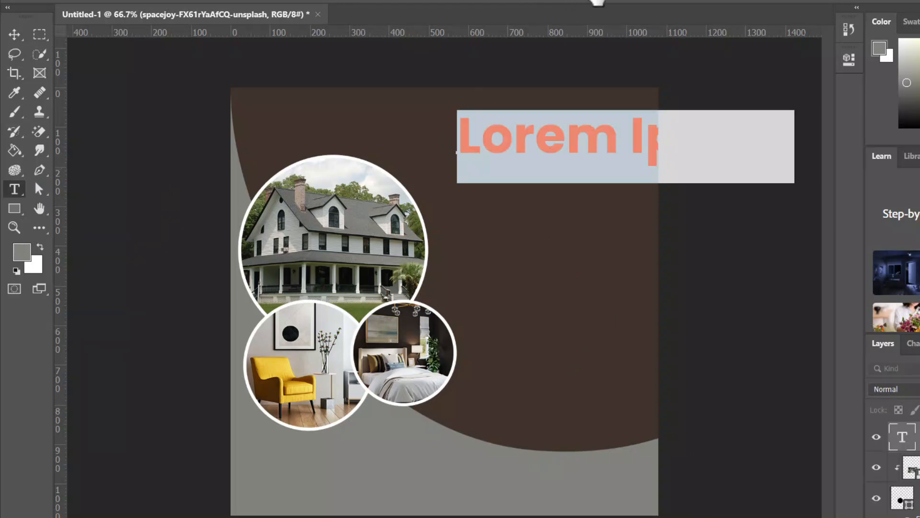
click(596, 1)
click(719, 118)
click(919, 113)
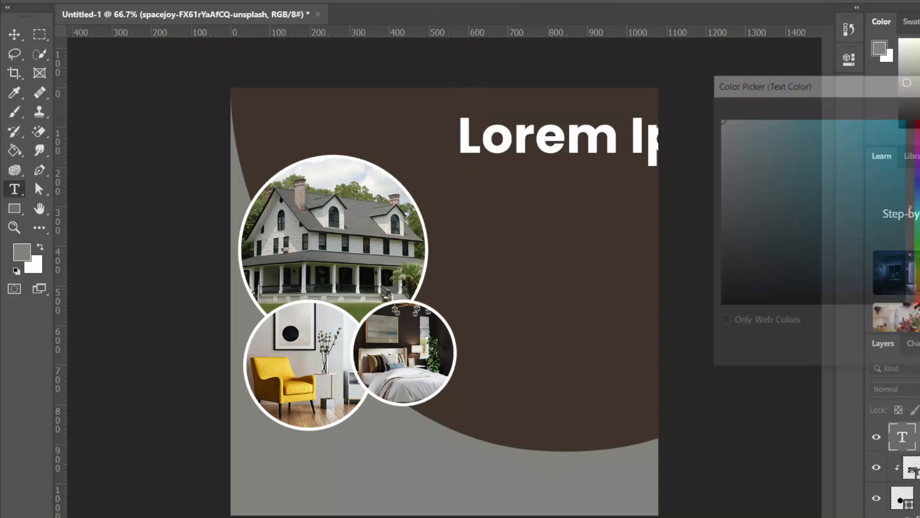
Step: Switch the new text line to a lighter Poppins weight and enter FIND YOUR as its text
click(329, 0)
click(288, 63)
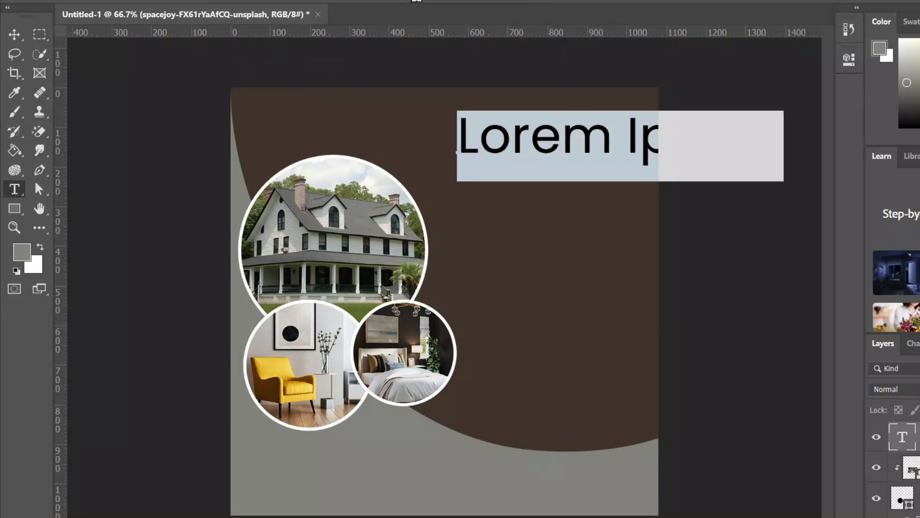
key(BackSpace)
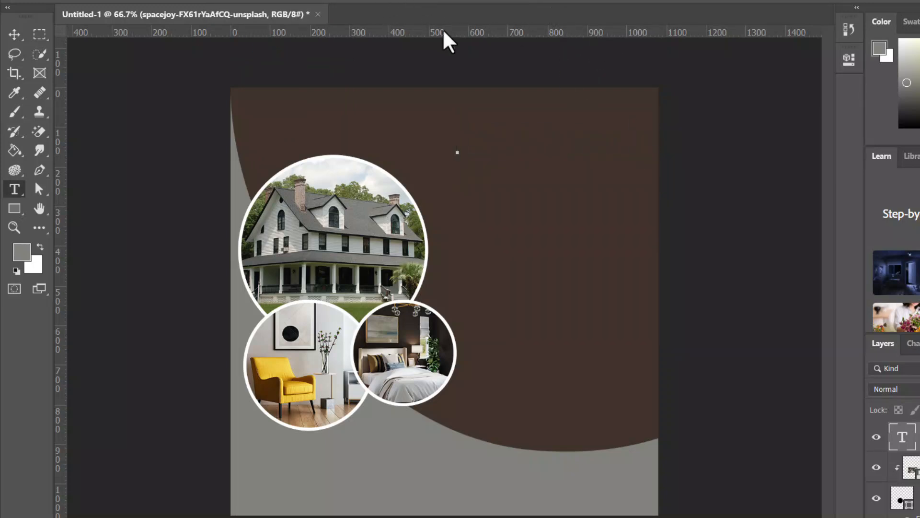
text(FIND)
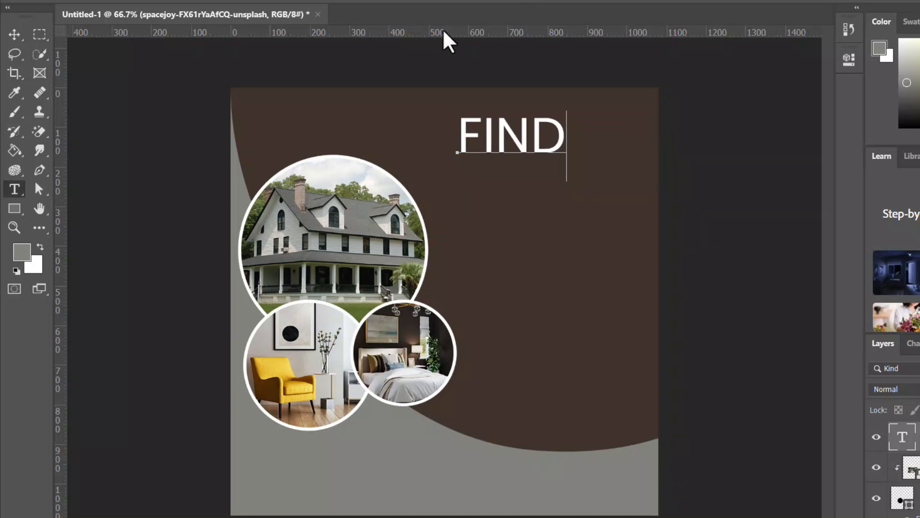
text( YOU)
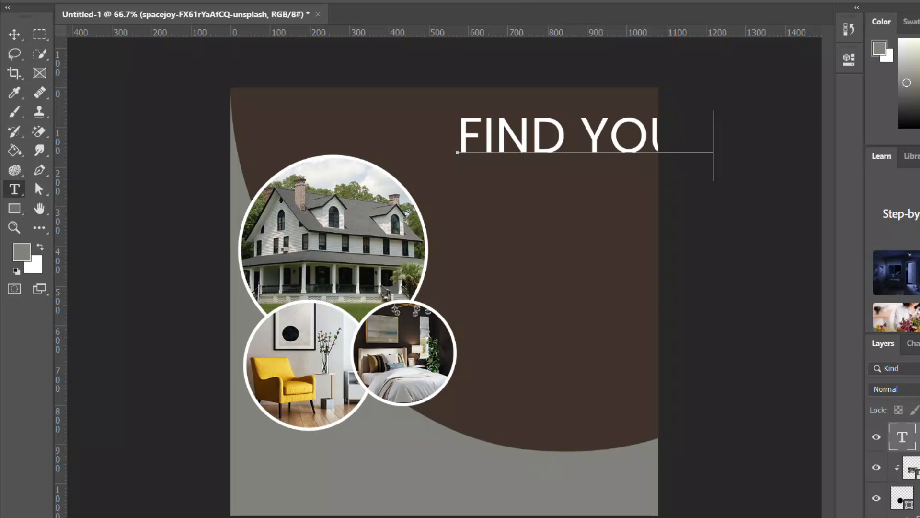
click(708, 0)
Step: Scale the FIND YOUR text down proportionally to about a quarter of its size and place it near the top of the brown area
click(12, 37)
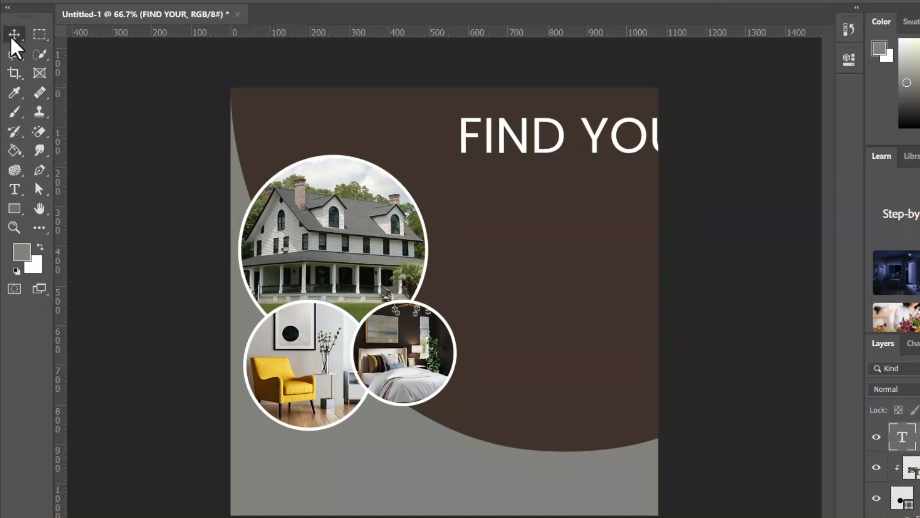
key(ctrl+t)
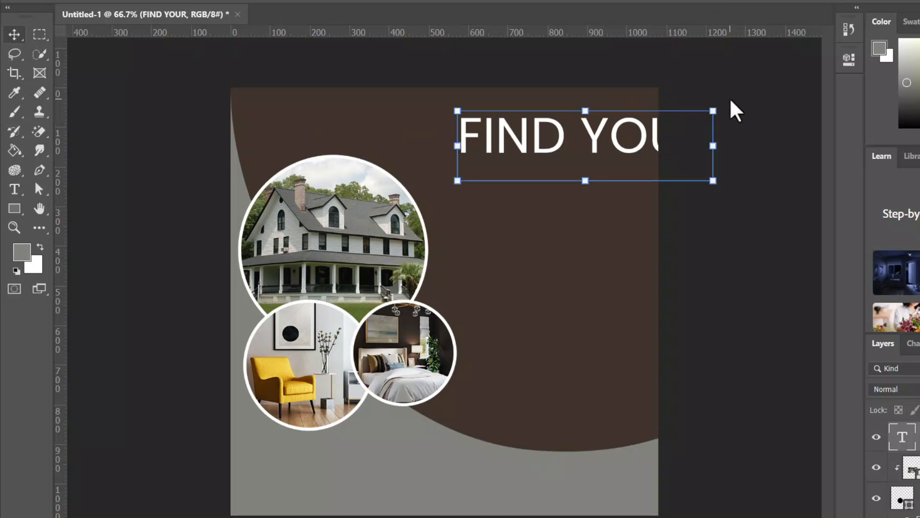
drag(716, 114, 518, 180)
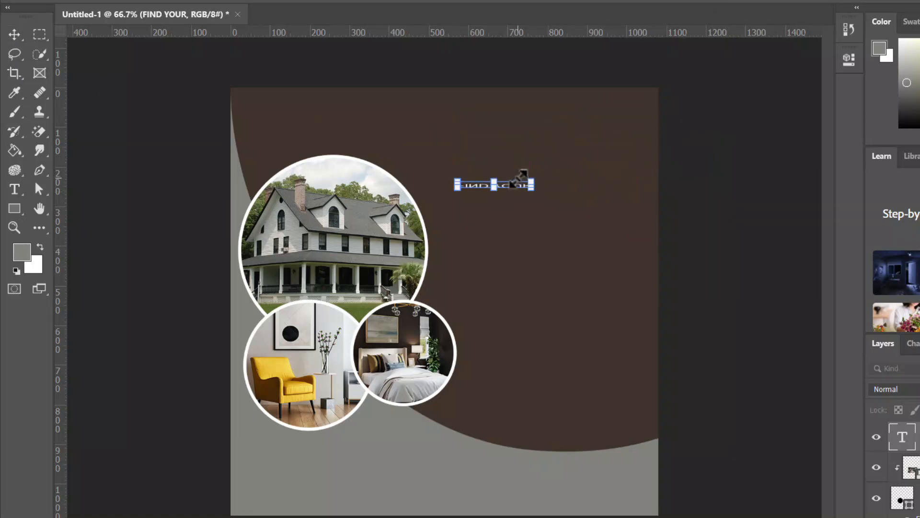
key(ctrl+z)
drag(714, 111, 528, 189)
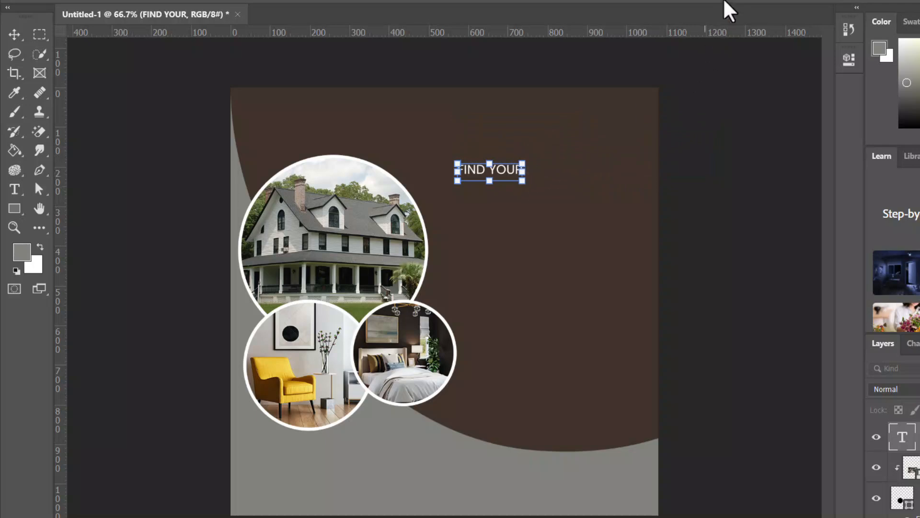
key(Return)
drag(503, 173, 511, 121)
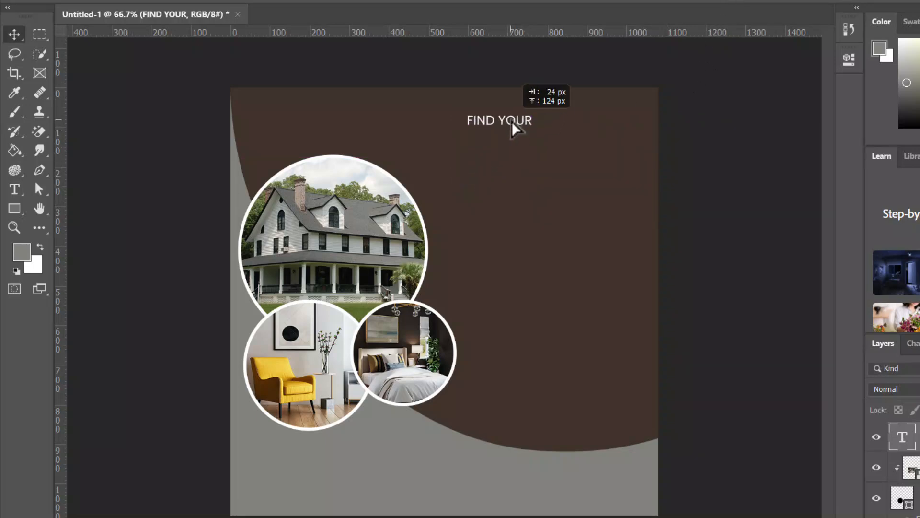
drag(511, 125, 512, 126)
Step: Add a bold white text below FIND YOUR reading DREAM HOUSE, with each word on its own line
click(15, 188)
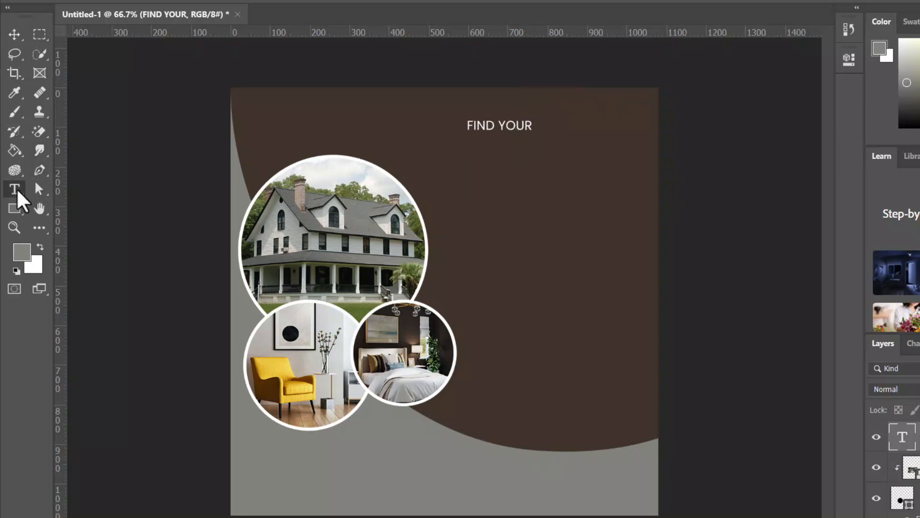
click(456, 165)
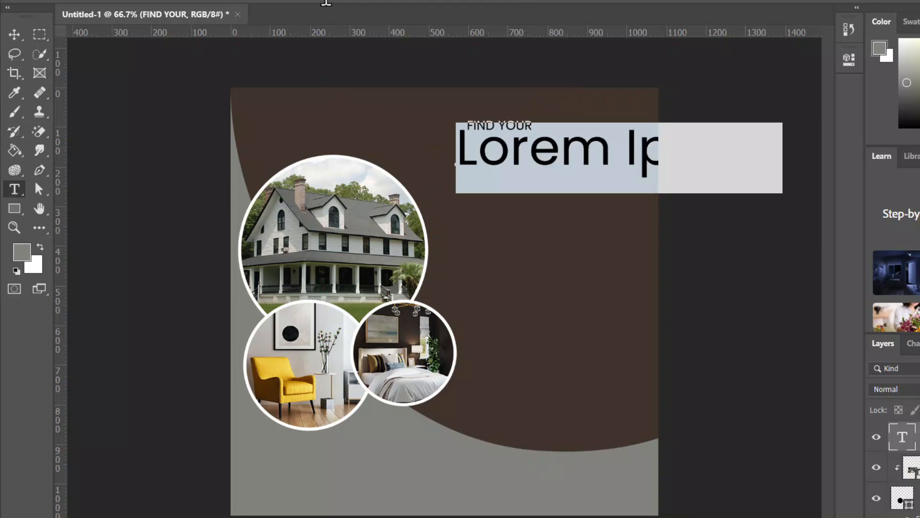
click(306, 1)
click(298, 98)
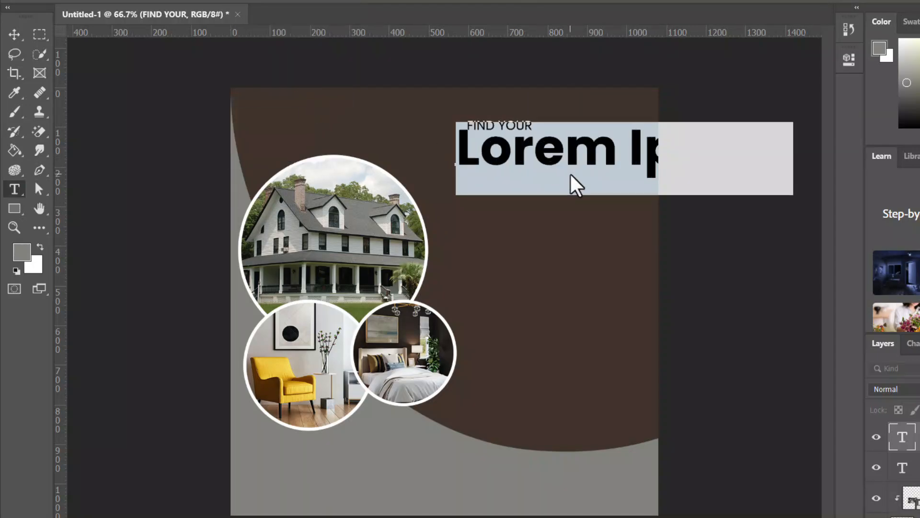
text(DREAM)
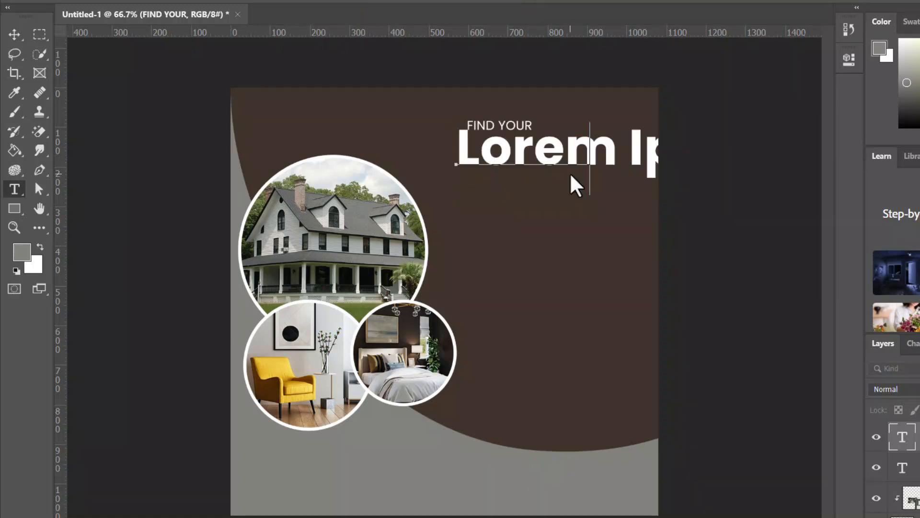
text(HOM)
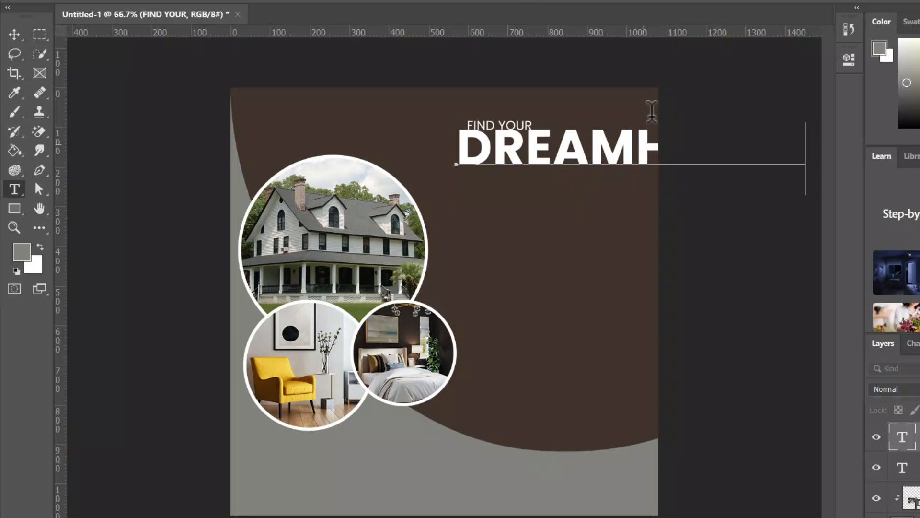
click(639, 158)
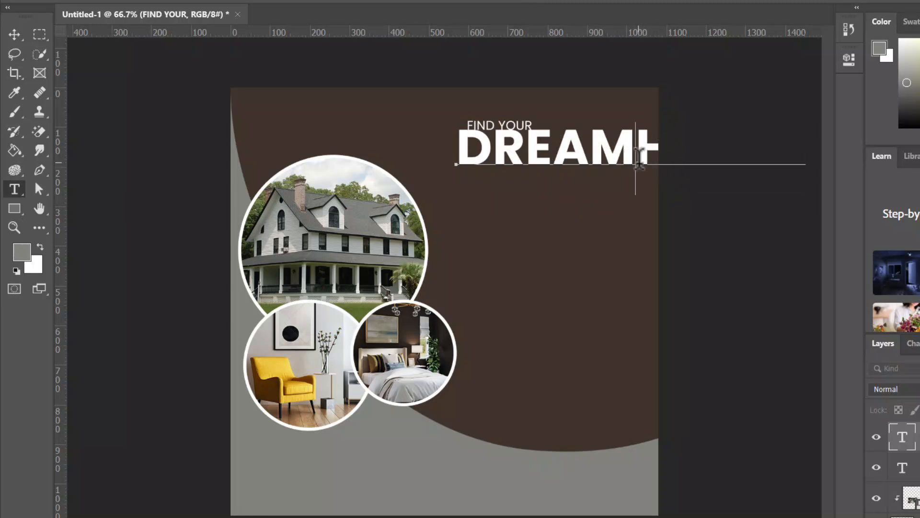
key(Return)
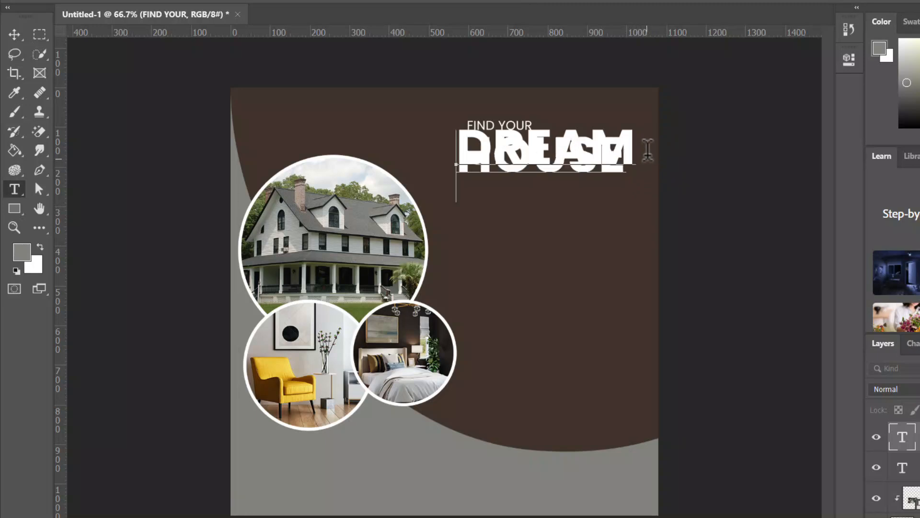
Step: Increase the leading of the whole DREAM HOUSE text until its two lines stand clear of each other
key(ctrl+a)
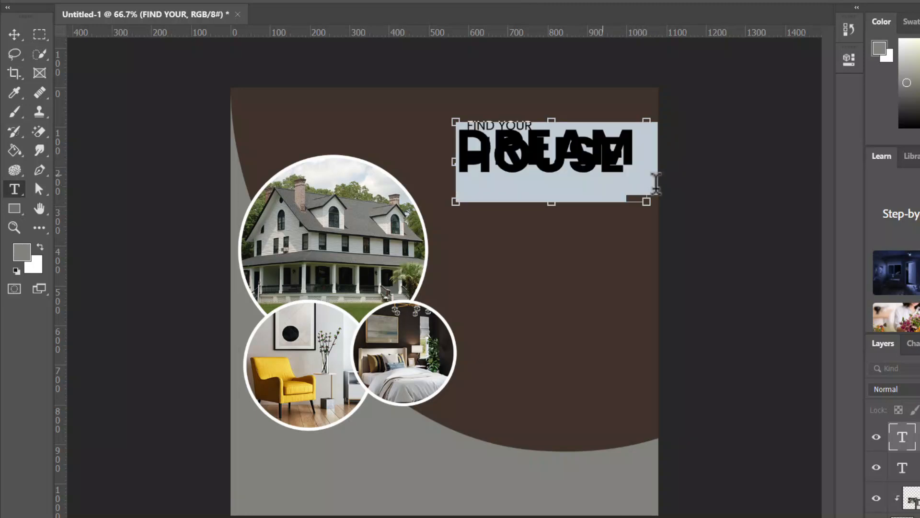
key(alt+Down)
key(alt+Down)
key(alt+Down)
key(alt+Down)
key(alt+Down)
key(alt+Down)
key(alt+Down)
key(alt+Down)
key(alt+Down)
key(alt+Down)
key(alt+Down)
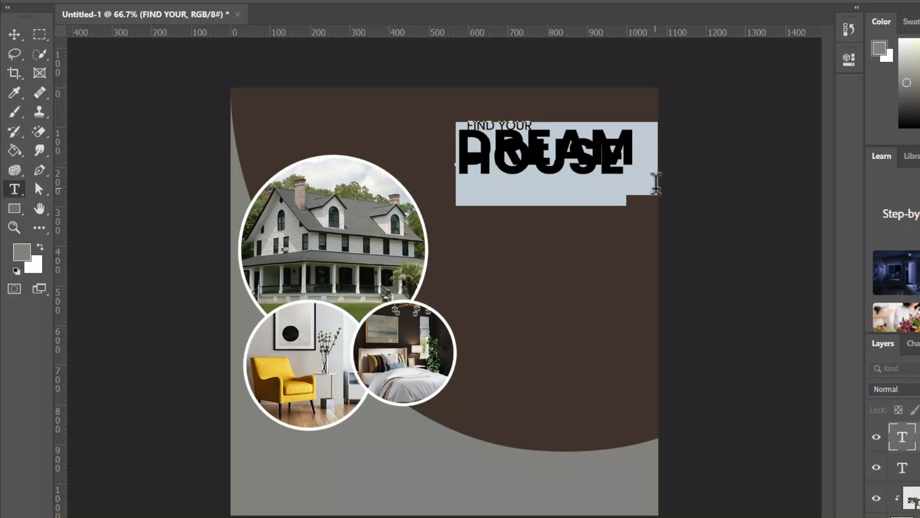
key(alt+Down)
key(alt+Down)
key(alt+Down)
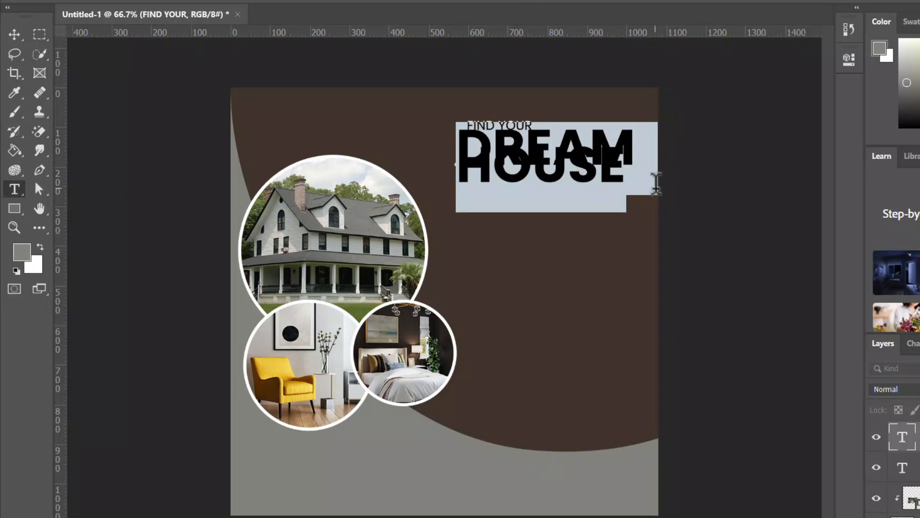
key(alt+Down)
key(alt+Down)
key(alt+Down)
key(alt+Down)
key(alt+Down)
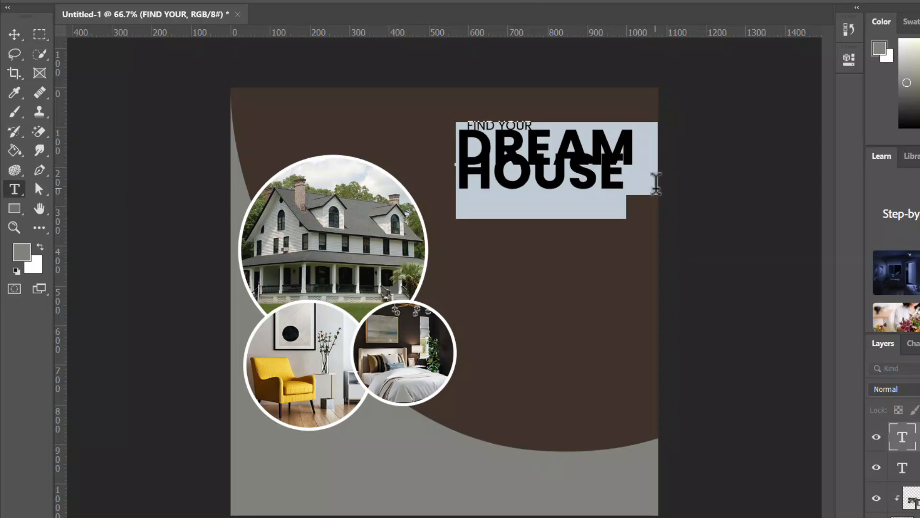
key(alt+Down)
key(alt+Down)
key(alt+Down)
key(alt+Down)
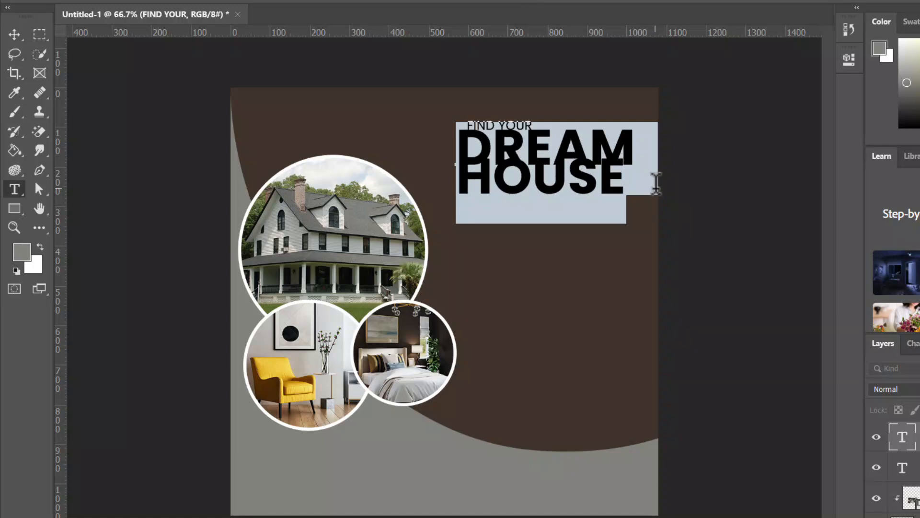
key(alt+Down)
key(alt+Down)
key(alt+Down)
key(alt+Down)
key(alt+Down)
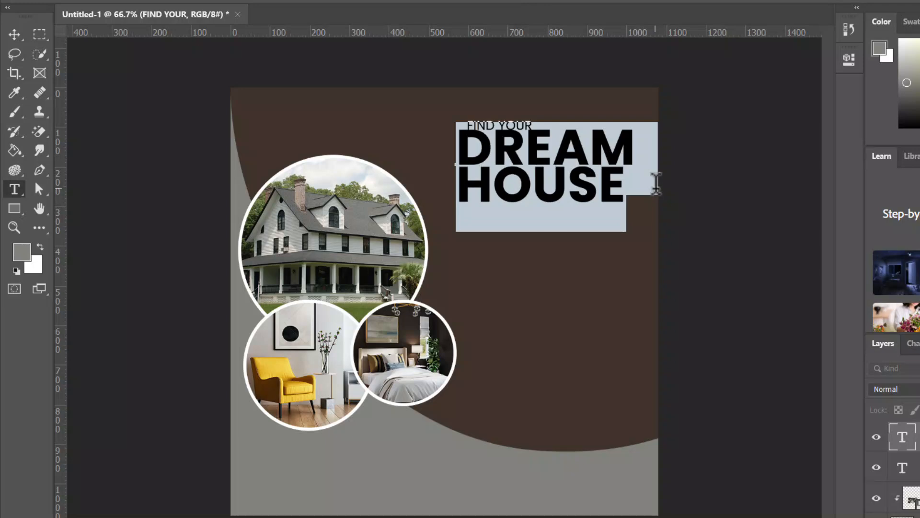
Step: Tighten the letter spacing of DREAM HOUSE, widen its leading slightly more and commit the text
key(alt+Left)
key(alt+Left)
key(alt+Left)
key(alt+Down)
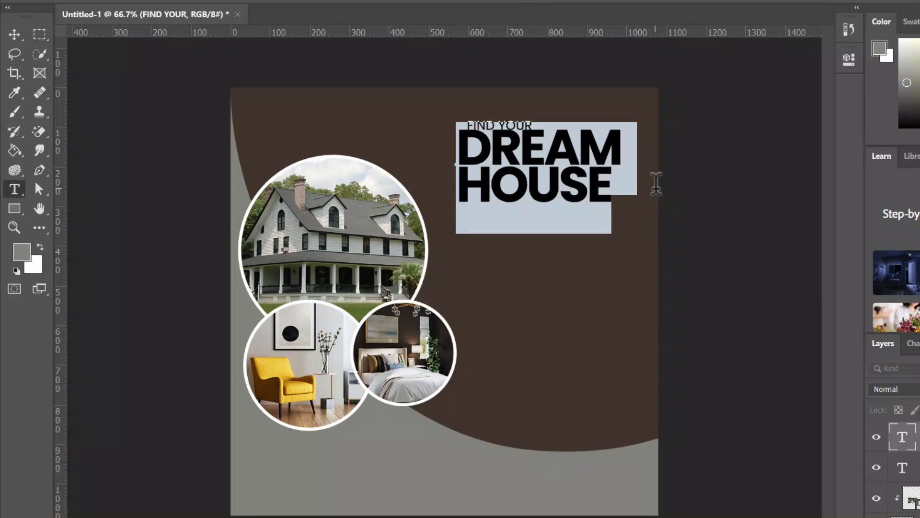
click(719, 4)
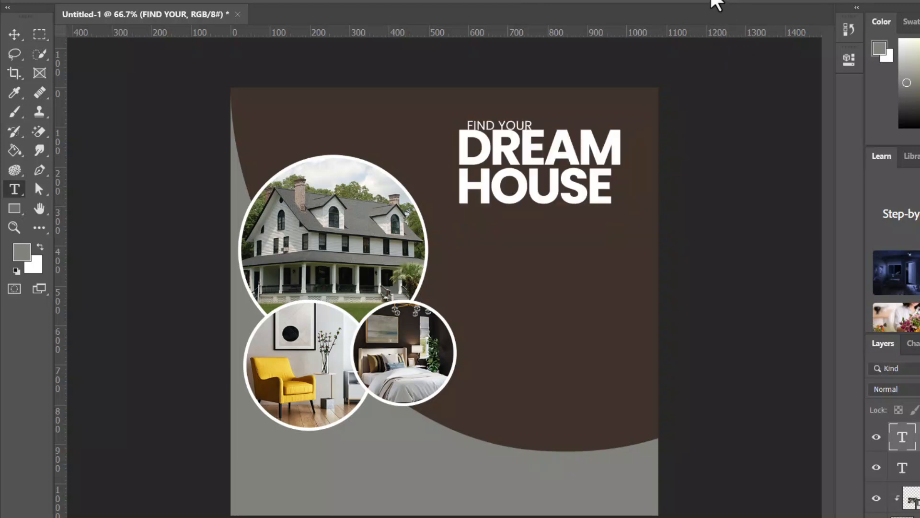
Step: Enlarge the DREAM HOUSE text proportionally and move it below FIND YOUR, beside the house photo
click(14, 34)
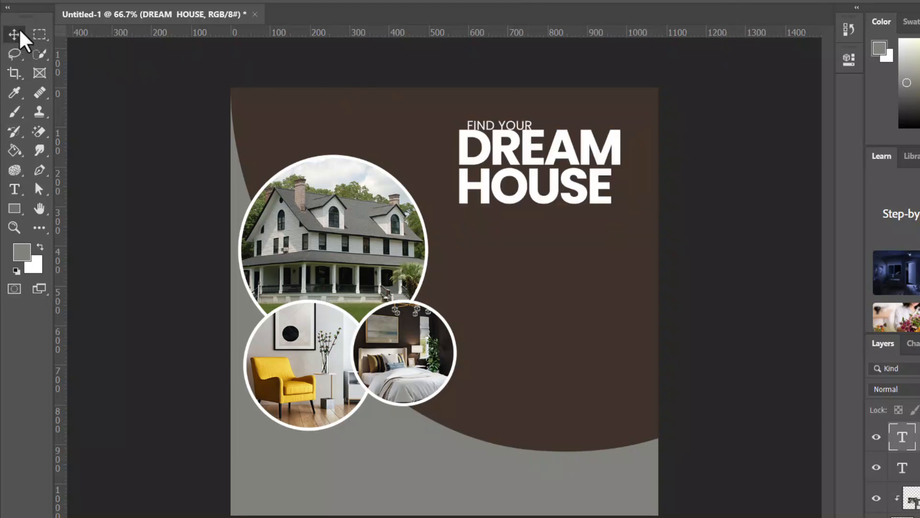
key(ctrl+t)
drag(630, 120, 677, 95)
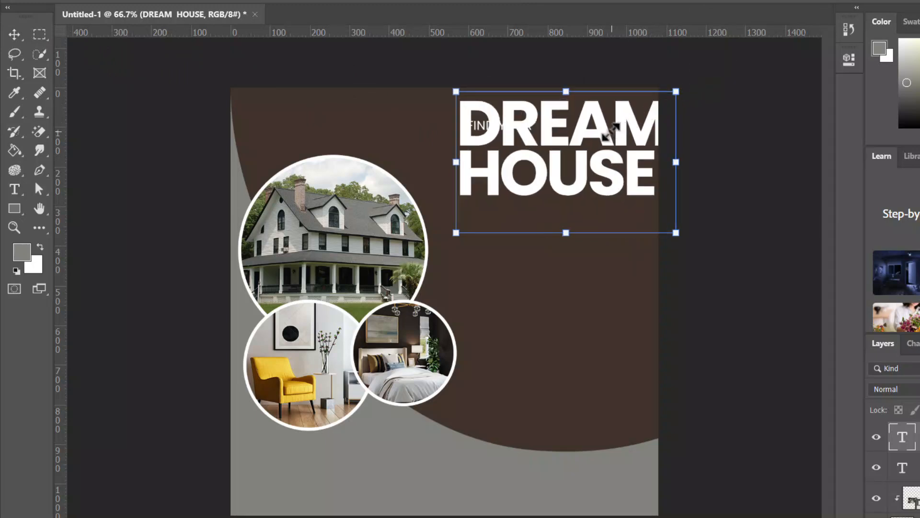
drag(608, 129, 560, 194)
drag(660, 138, 642, 149)
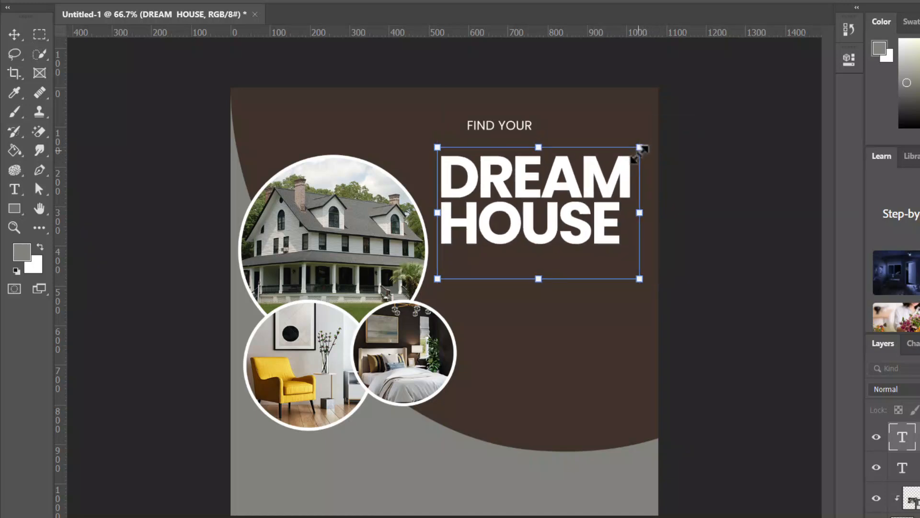
click(736, 2)
Step: Select the FIND YOUR layer, scale it to about 126% and place it just above DREAM
right_click(511, 123)
click(523, 131)
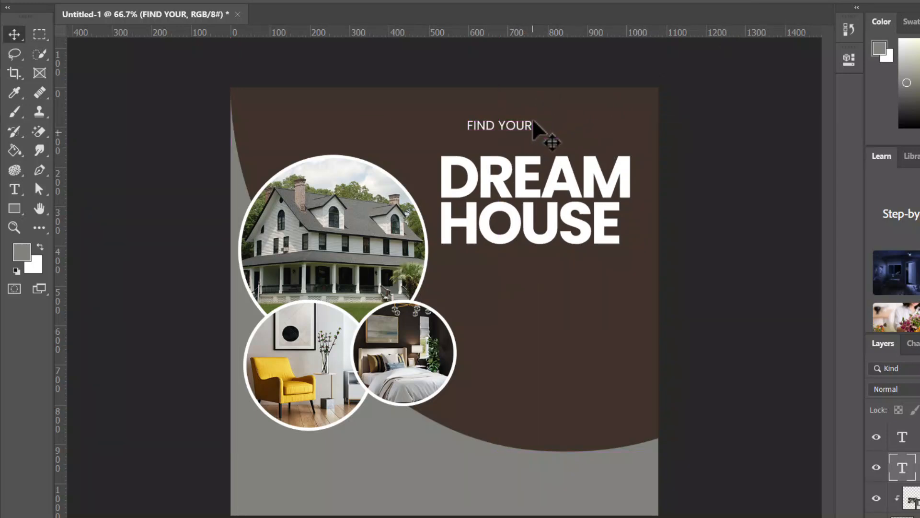
key(ctrl+t)
drag(534, 120, 521, 141)
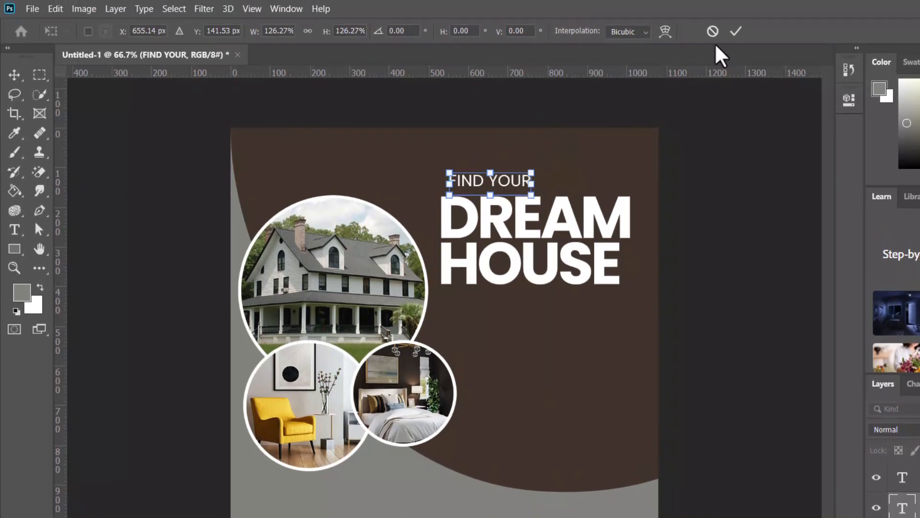
click(735, 3)
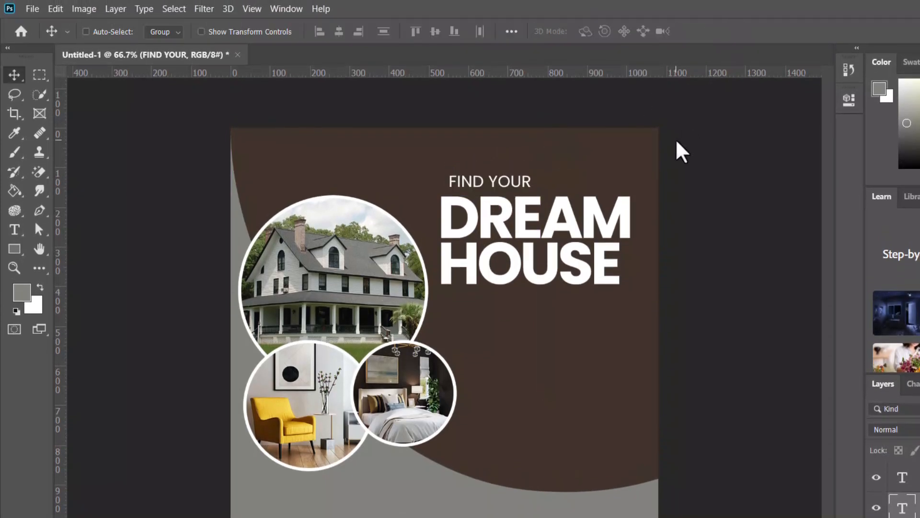
Step: Nudge FIND YOUR down closer to DREAM and align its left edge with the D
key(Down)
key(Down)
key(Down)
key(Down)
key(Down)
key(Left)
key(Left)
key(Left)
key(Left)
key(Left)
key(Left)
key(Left)
key(Left)
key(Left)
key(Left)
key(Left)
key(Left)
key(Left)
key(Left)
key(Left)
key(Left)
key(Left)
key(Left)
key(Left)
key(Left)
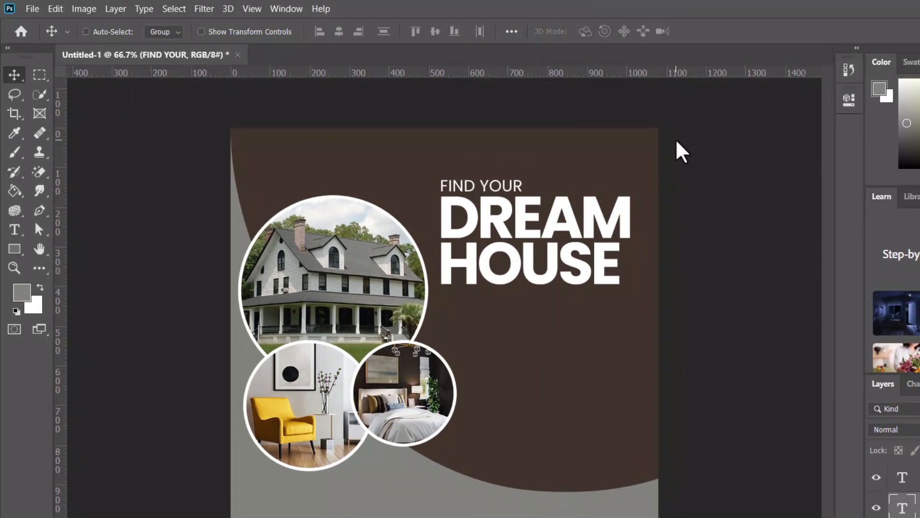
double_click(618, 225)
key(BackSpace)
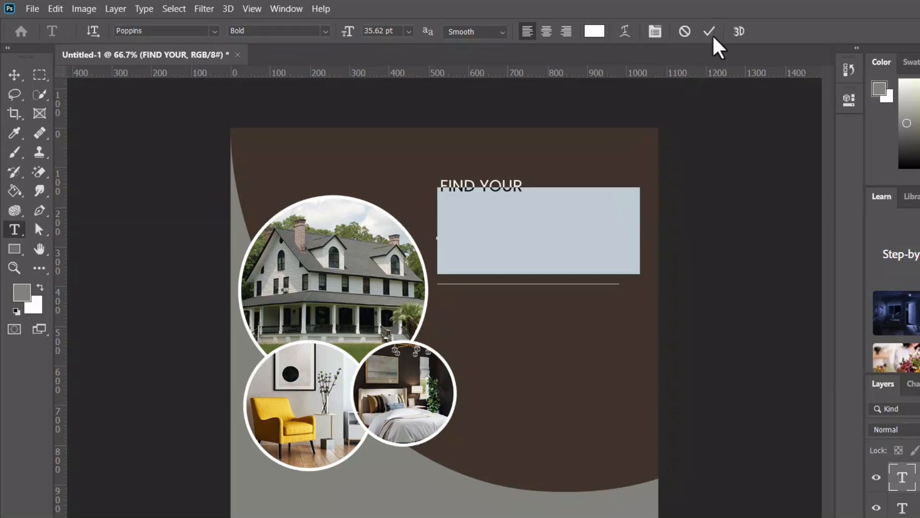
click(709, 32)
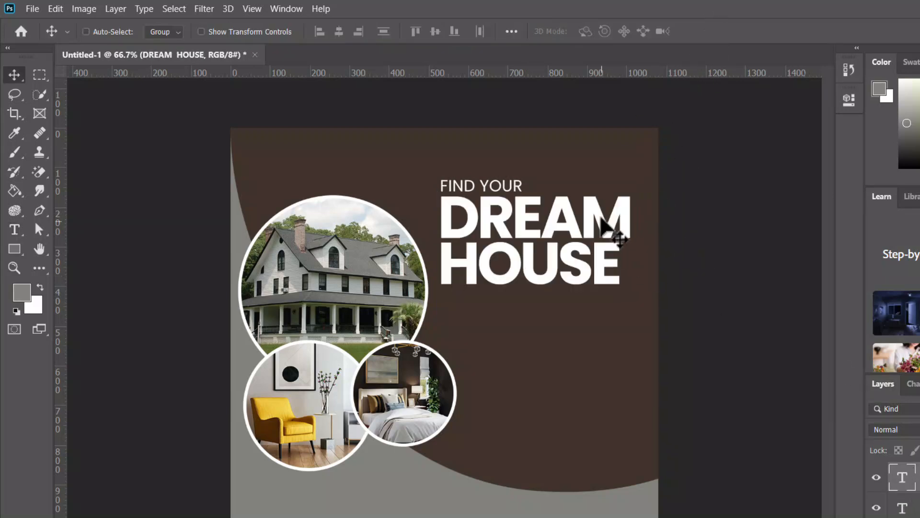
Step: Recolor only the word DREAM in the headline to gray and commit the text
double_click(618, 218)
drag(633, 213, 438, 214)
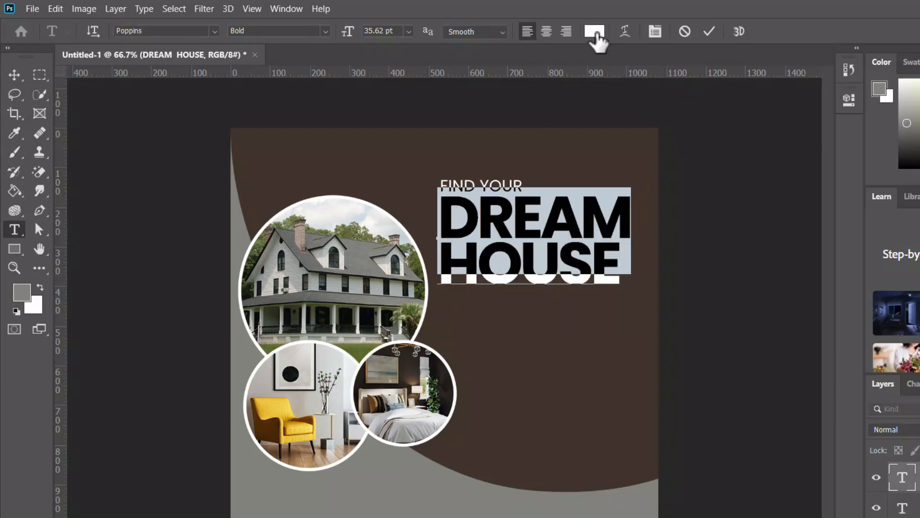
click(595, 32)
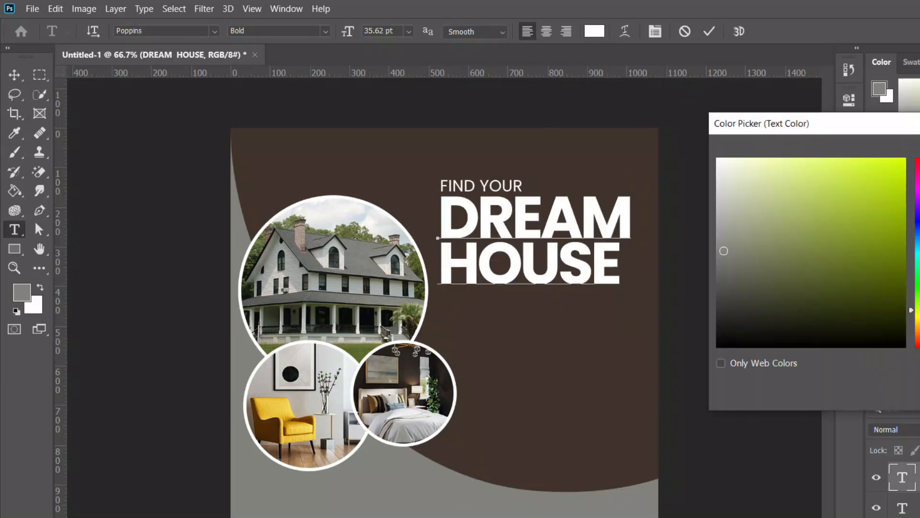
key(Return)
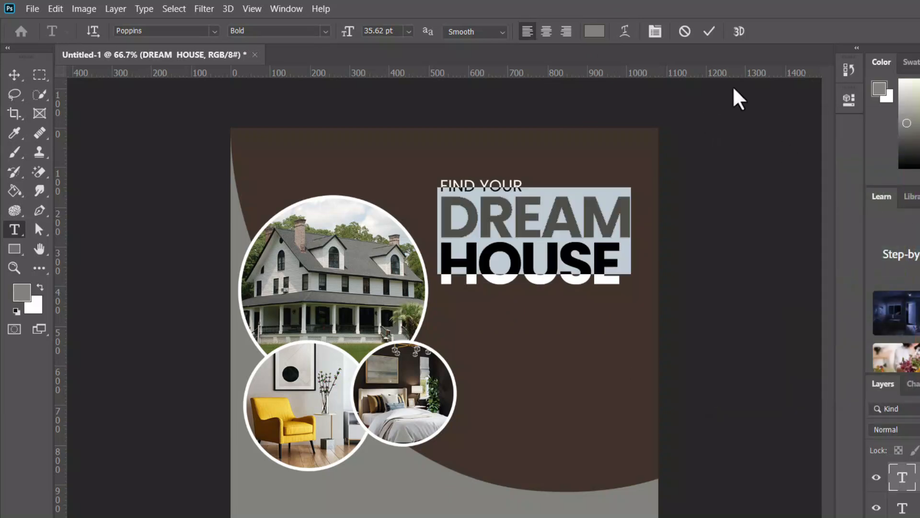
click(711, 33)
key(v)
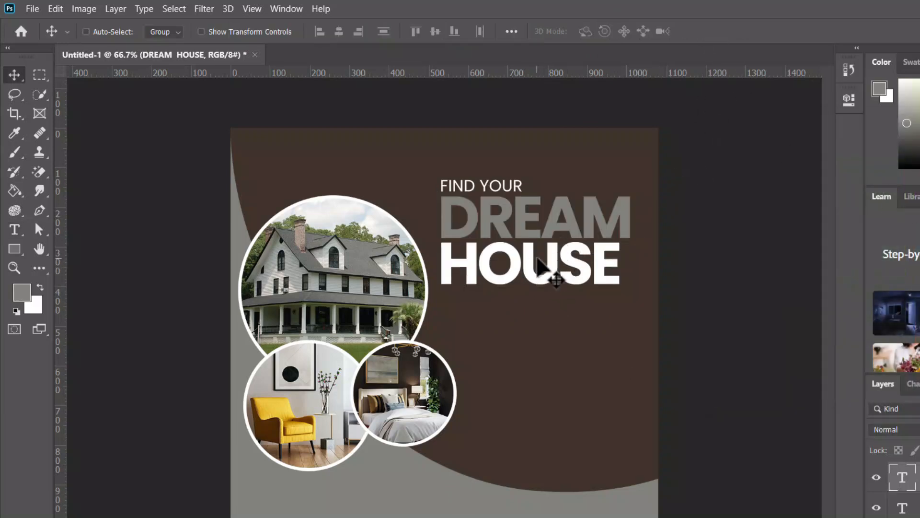
Step: Recolor the word DREAM yellow (edc844) by sampling the armchair in the photo, and commit the text
double_click(601, 222)
click(601, 222)
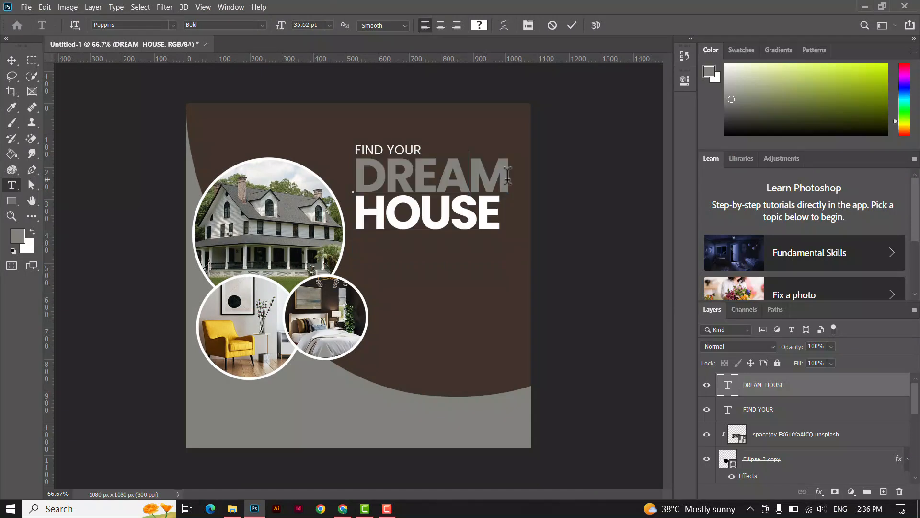
drag(506, 175, 363, 170)
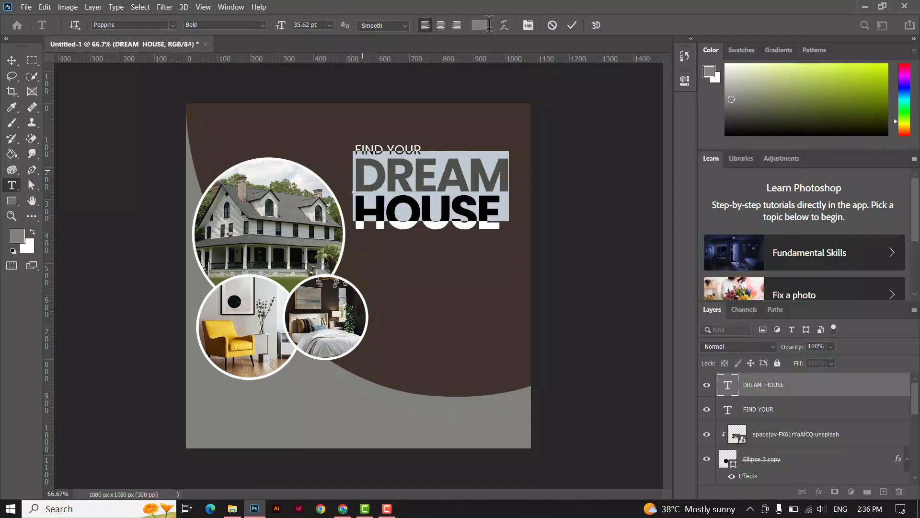
click(480, 27)
click(222, 332)
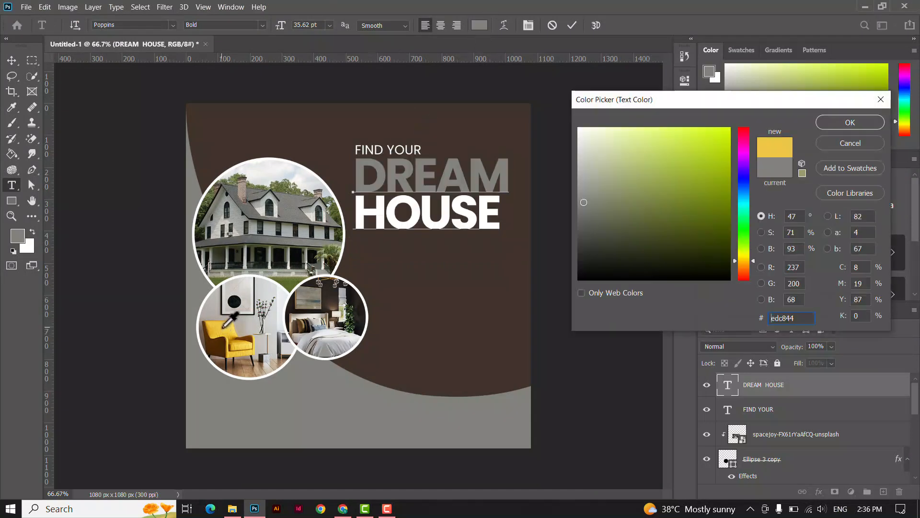
click(844, 126)
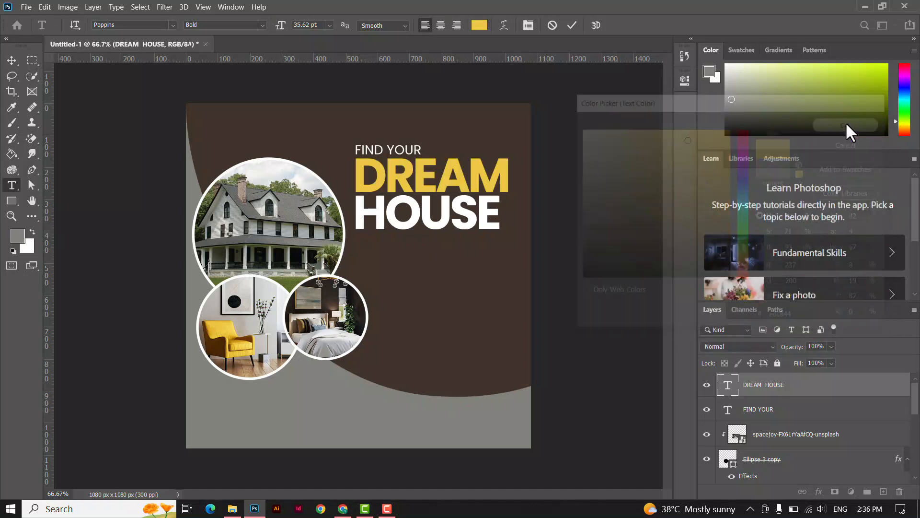
click(571, 24)
key(v)
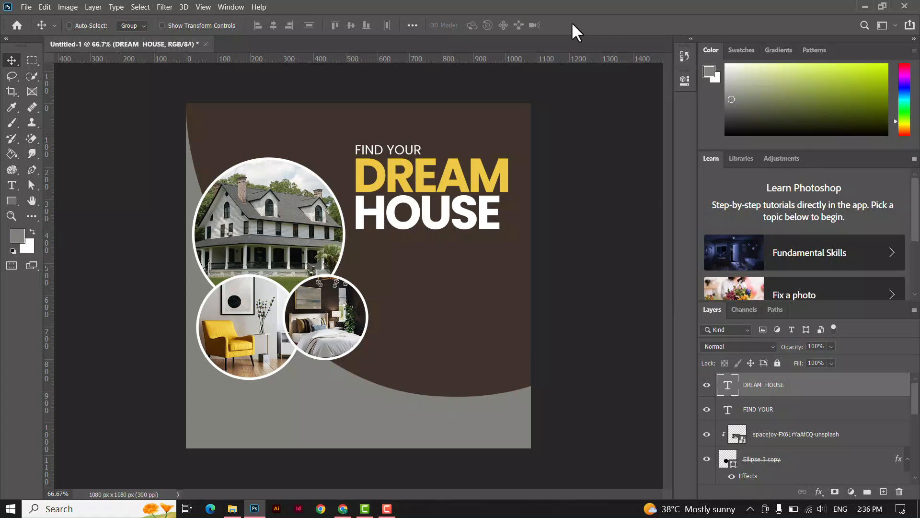
Step: Draw a circle about 15 px wide on a new layer and place it below HOUSE, near the right end of DREAM
click(12, 201)
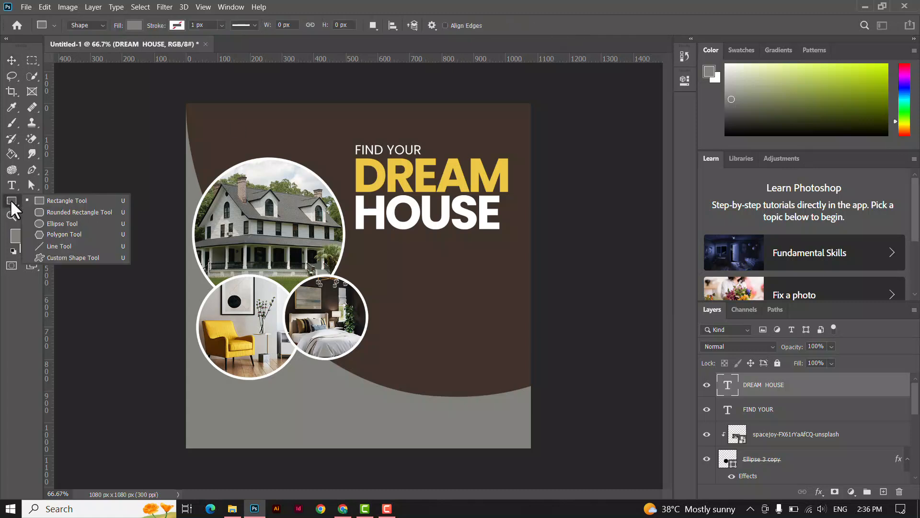
click(48, 223)
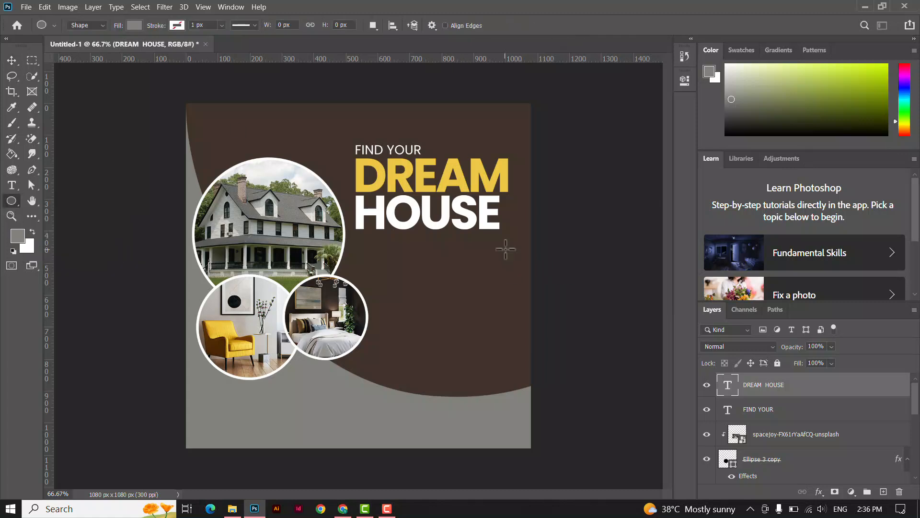
click(883, 492)
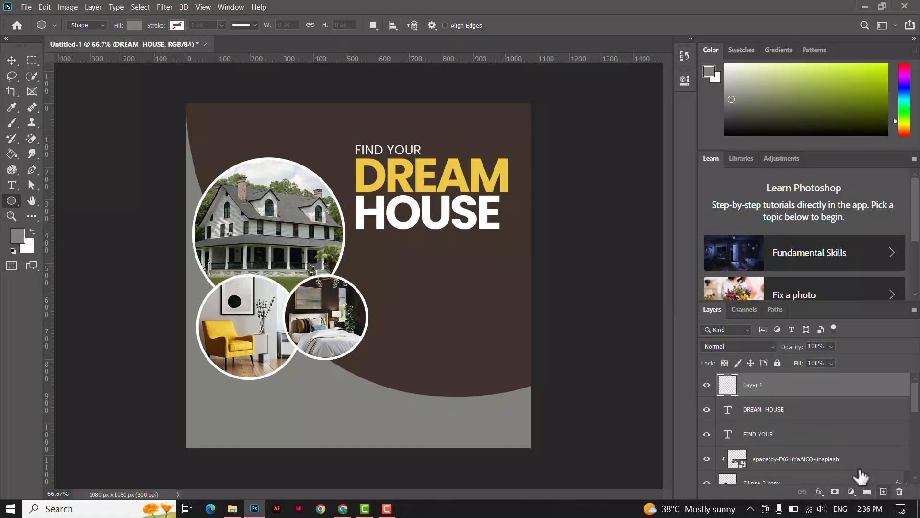
drag(509, 269, 510, 273)
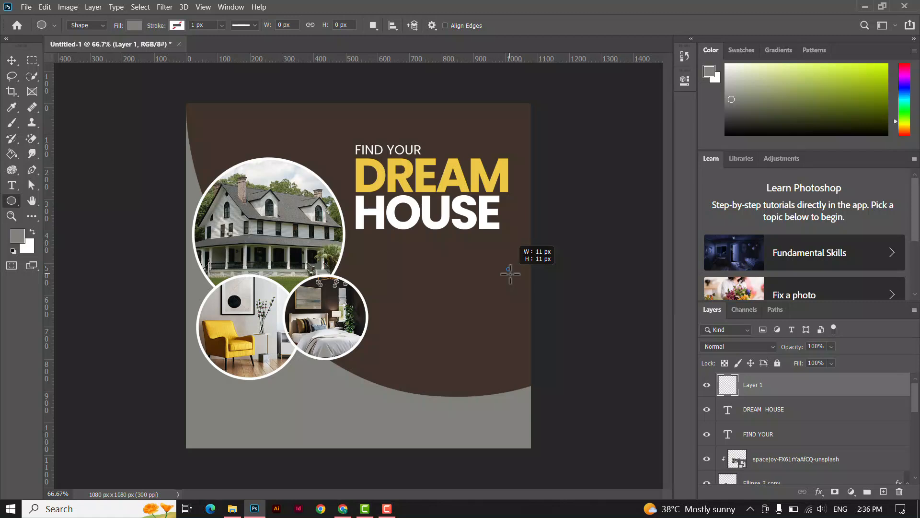
drag(510, 273, 512, 273)
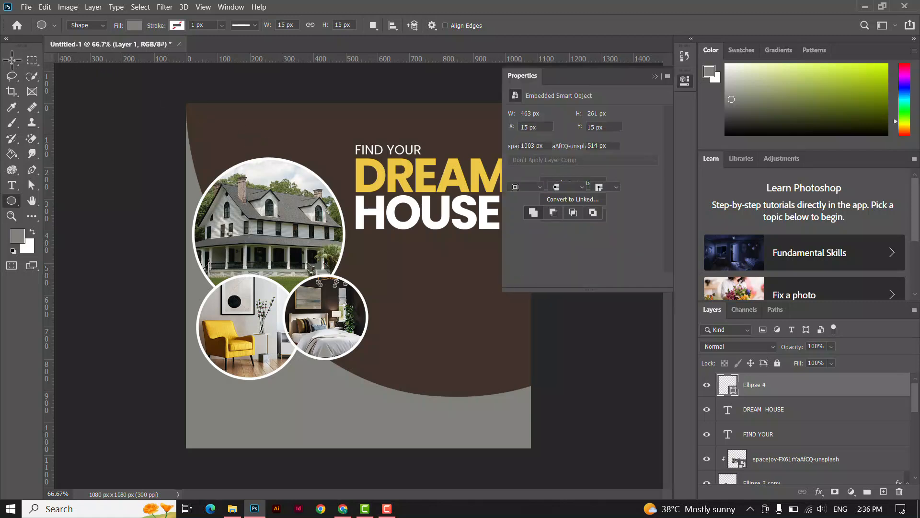
click(10, 60)
click(654, 77)
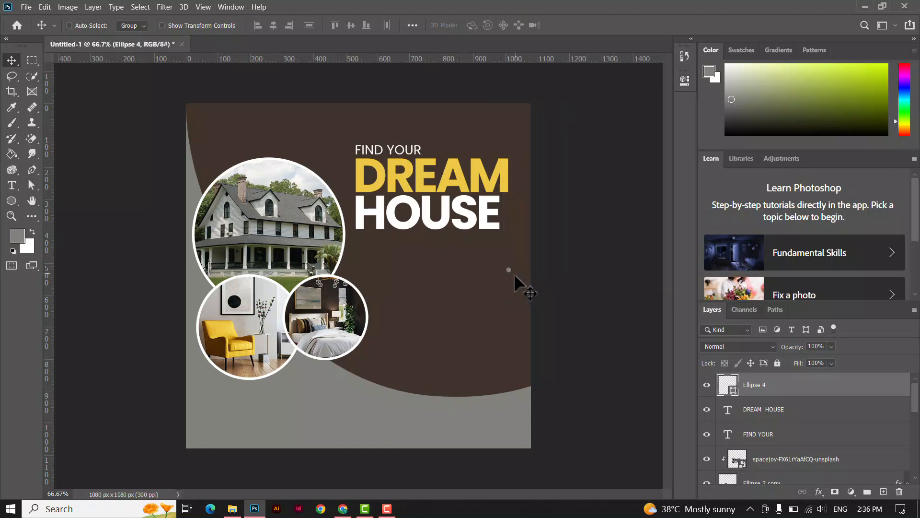
drag(508, 268, 511, 256)
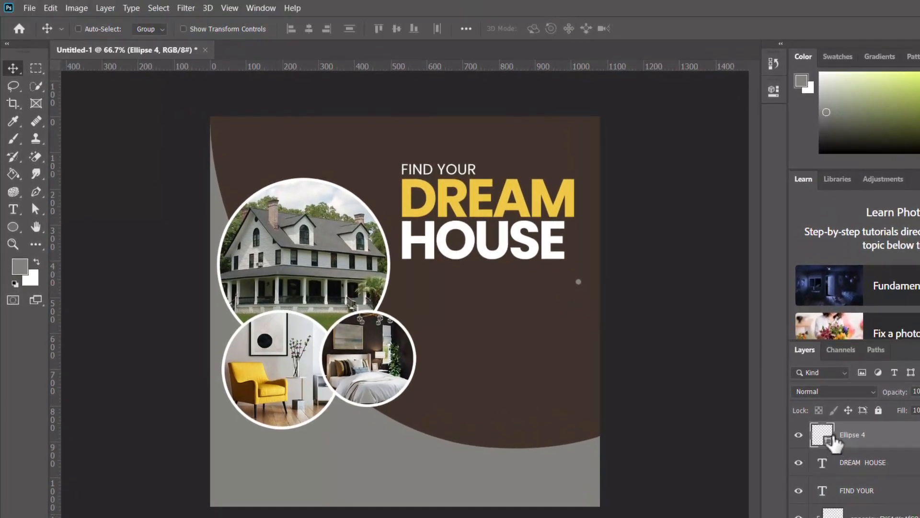
Step: Change the small dot's fill to the same yellow as DREAM
click(13, 226)
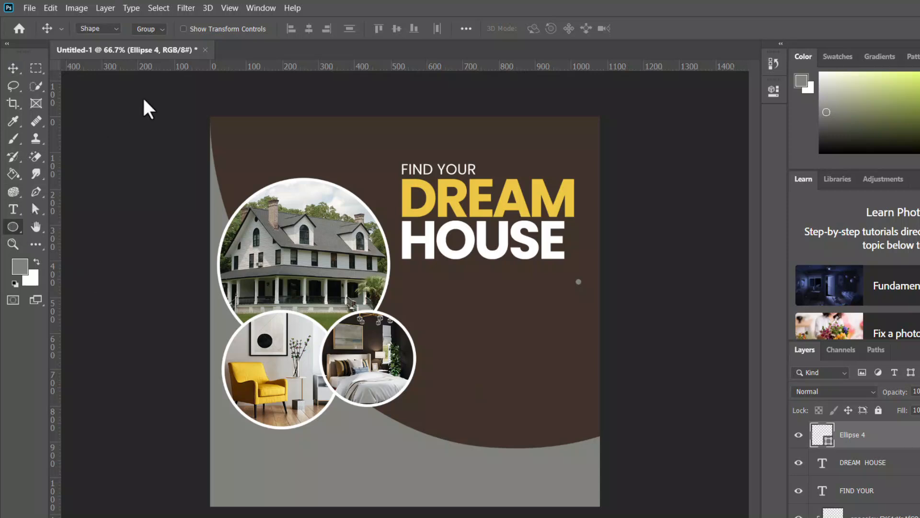
click(151, 29)
click(67, 100)
click(12, 68)
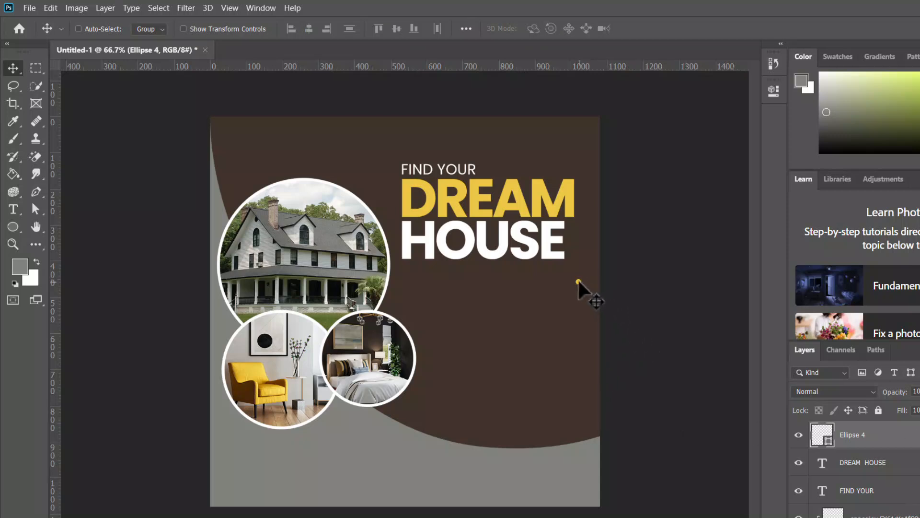
Step: Duplicate the yellow dot twice downward to form a vertical column of three dots
drag(578, 280, 579, 299)
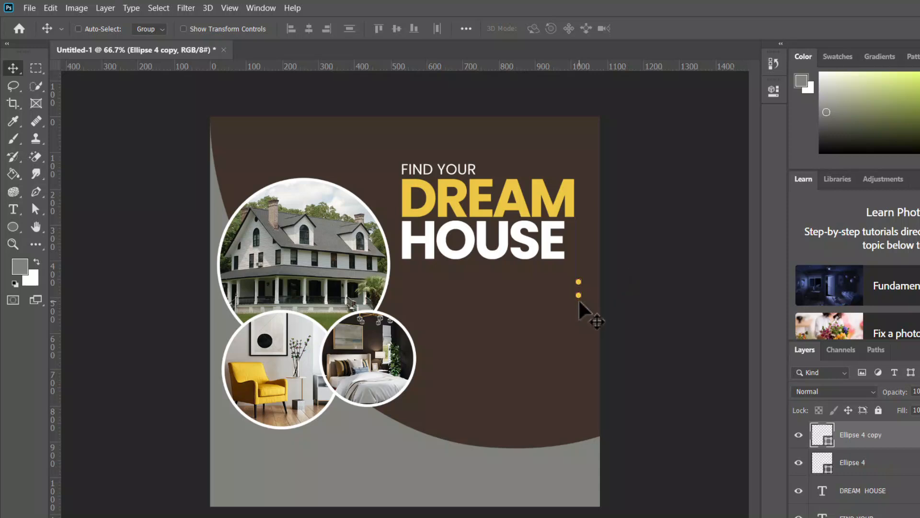
drag(578, 299, 580, 325)
key(ctrl+z)
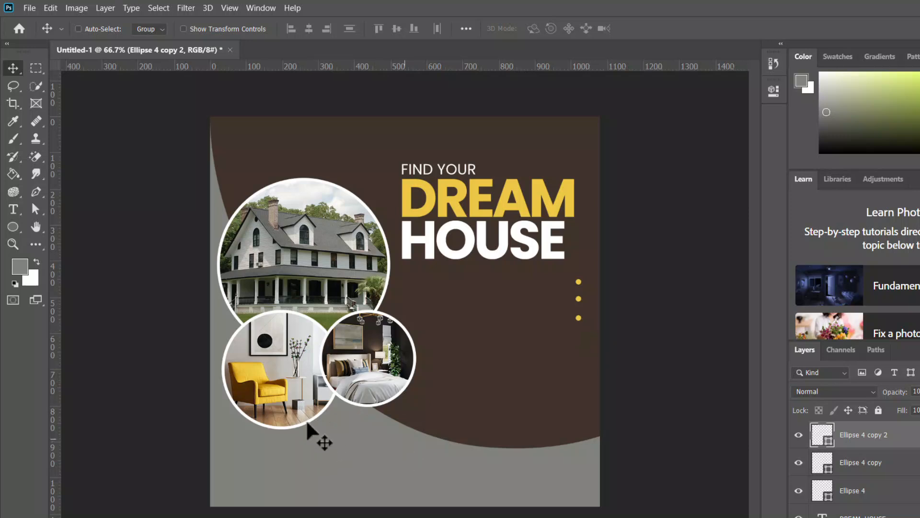
Step: Add a new layer above the dots and start a separate text line on it below HOUSE
click(13, 209)
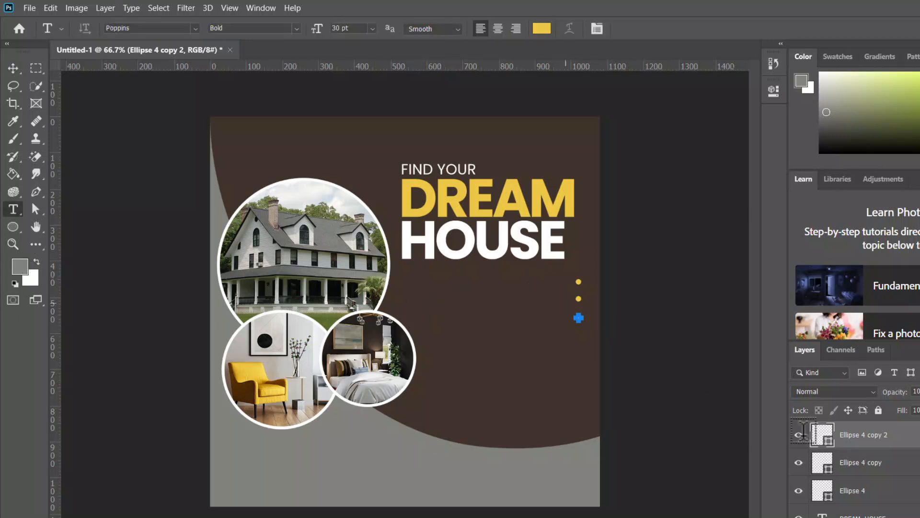
key(ctrl+shift+alt+n)
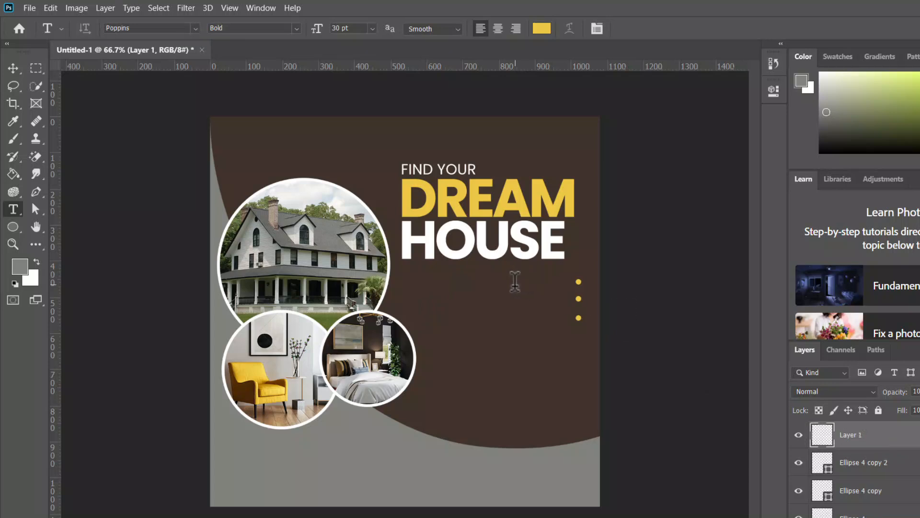
click(514, 281)
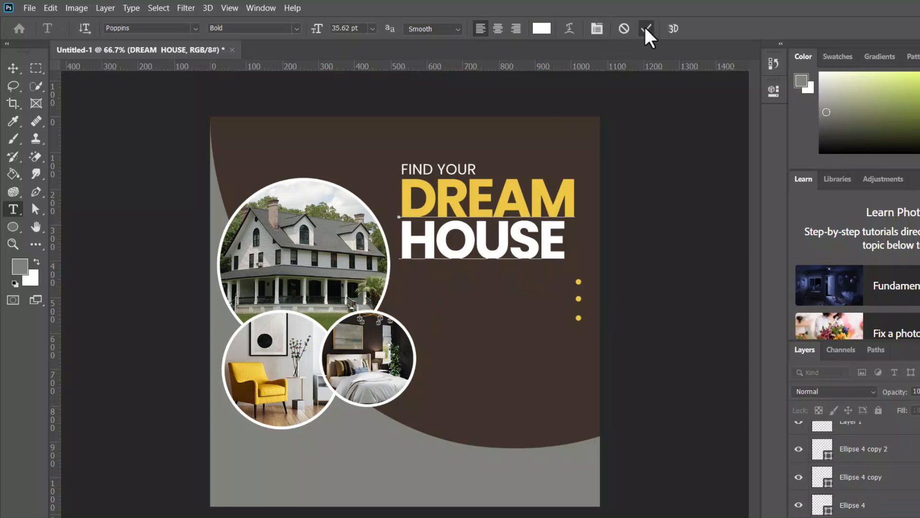
click(14, 210)
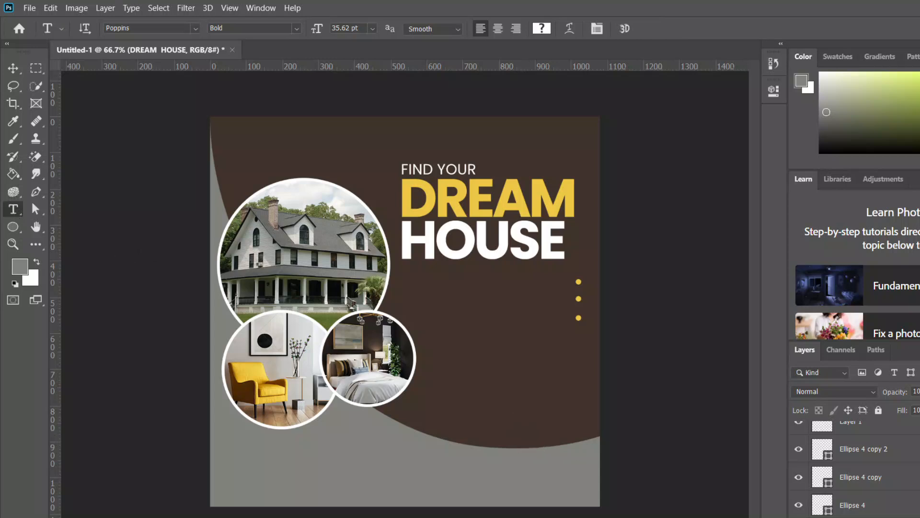
scroll(889, 449, up, 1)
click(846, 438)
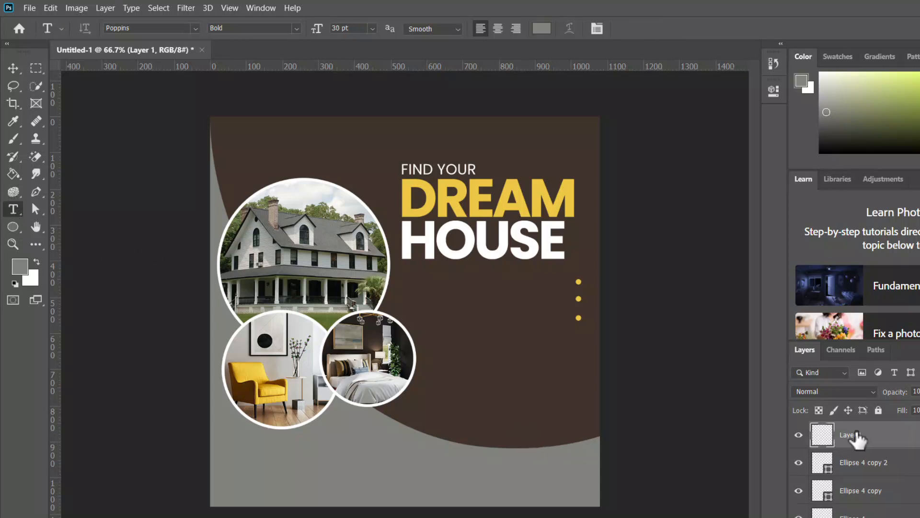
click(483, 314)
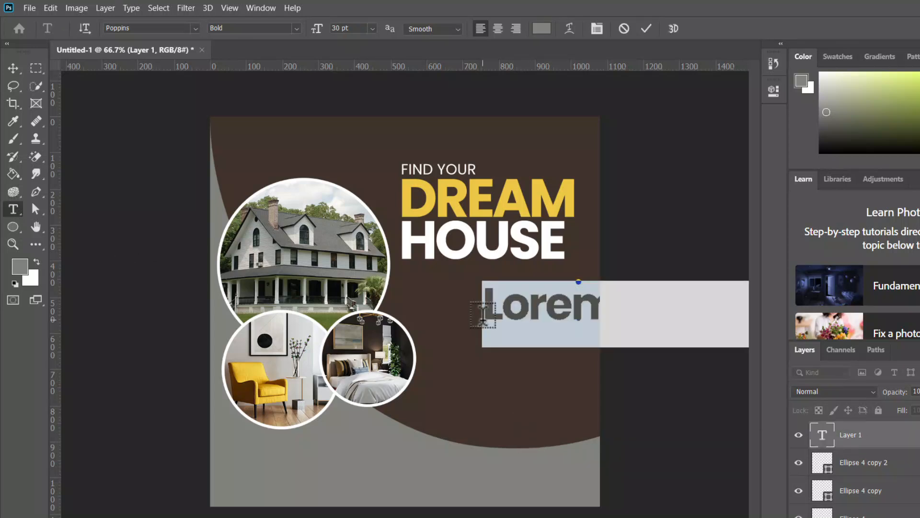
Step: Set the new text line to Poppins Regular and color it near-white f8f8f8
click(297, 30)
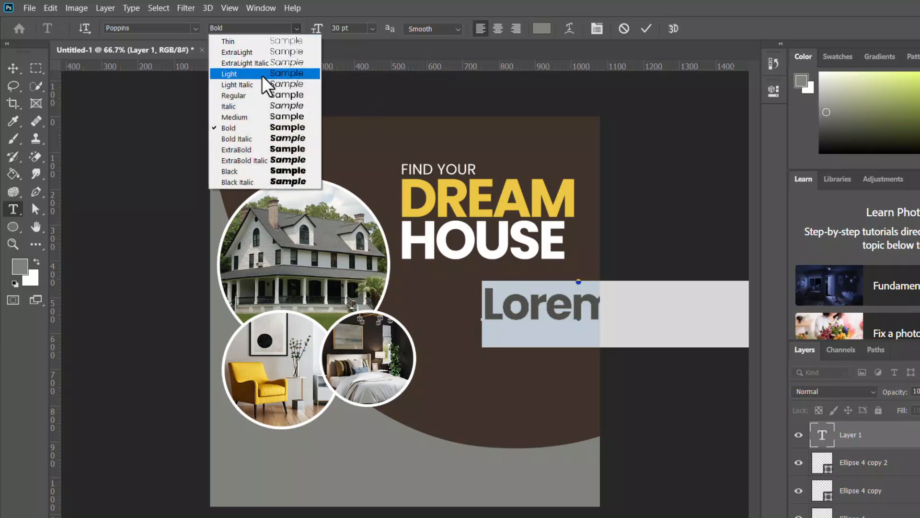
click(253, 93)
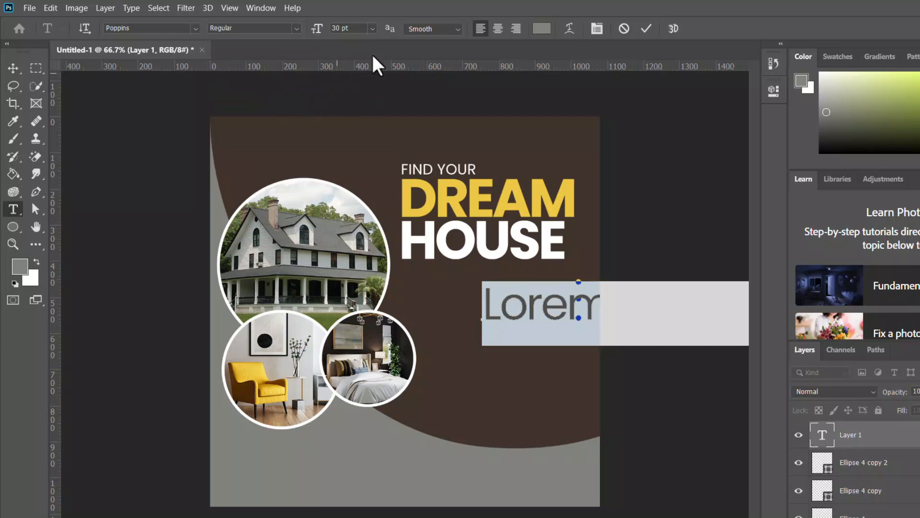
click(541, 29)
click(654, 149)
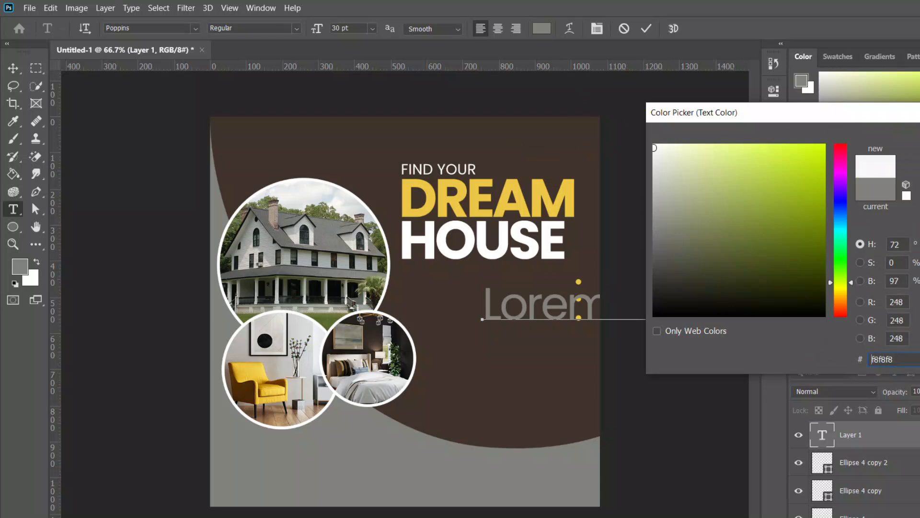
key(Return)
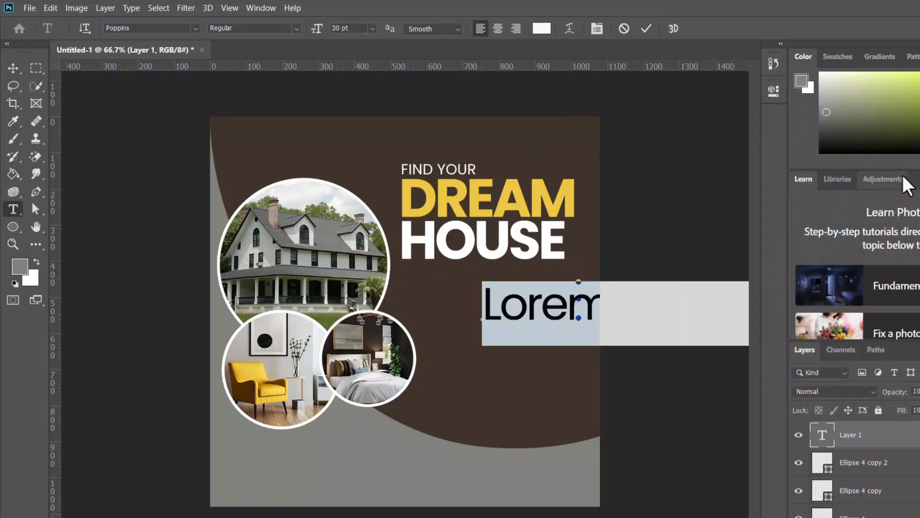
Step: Enter "2 Bed Rooms" as the text of the new line and commit it
text(2 Bed Ro)
key(BackSpace)
text(oom)
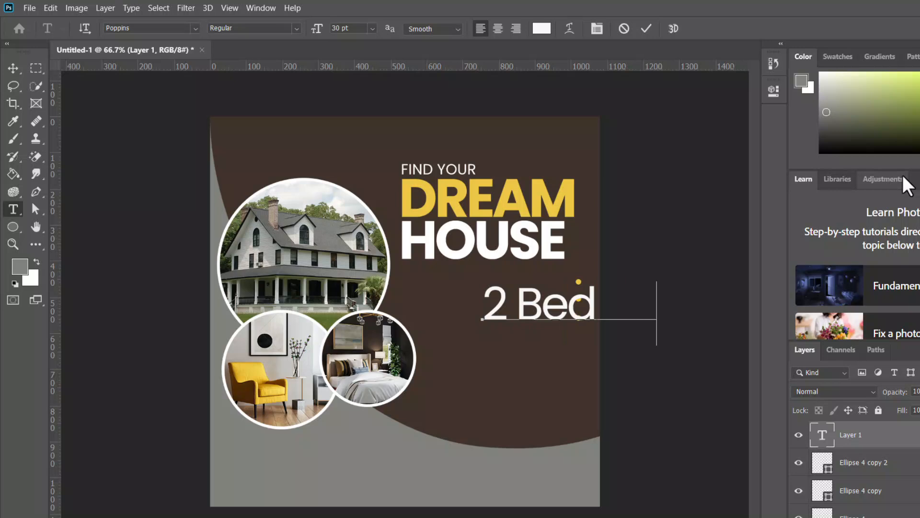
text(s)
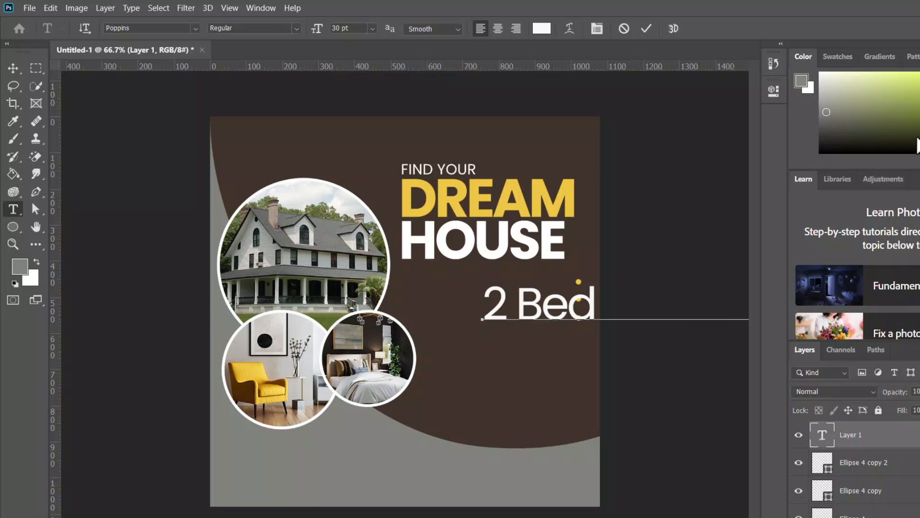
click(12, 67)
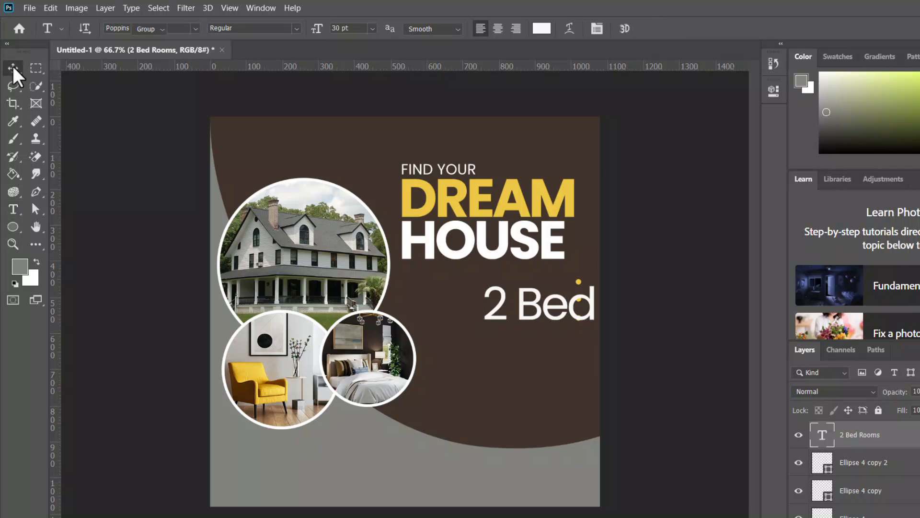
Step: Scale the "2 Bed Rooms" text down to about 39.6% and place it beneath HOUSE, beside the top yellow dot
key(ctrl+t)
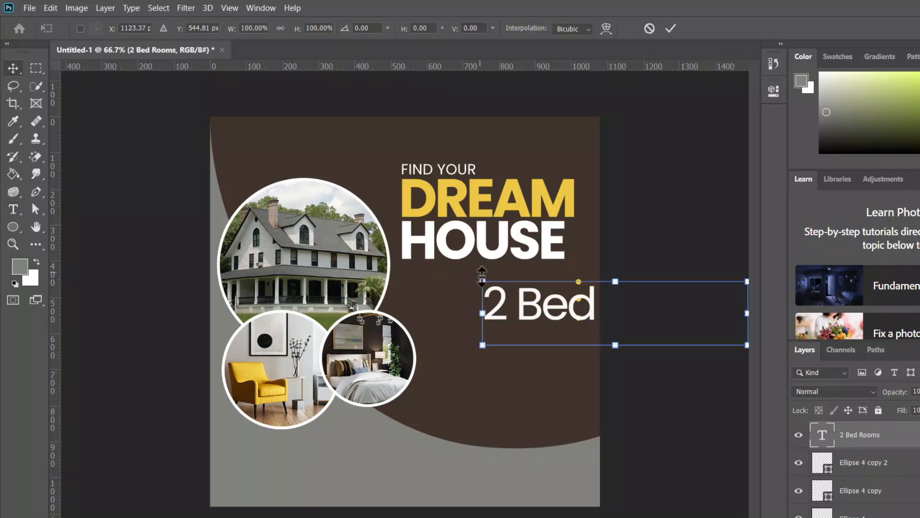
mouse_move(484, 282)
mouse_down()
mouse_move(634, 322)
mouse_move(486, 282)
mouse_up()
drag(563, 271, 551, 272)
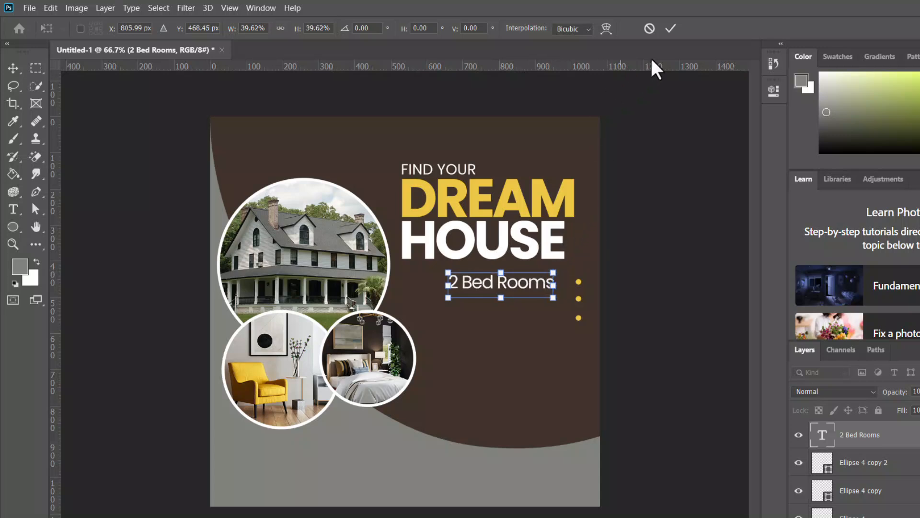
click(674, 28)
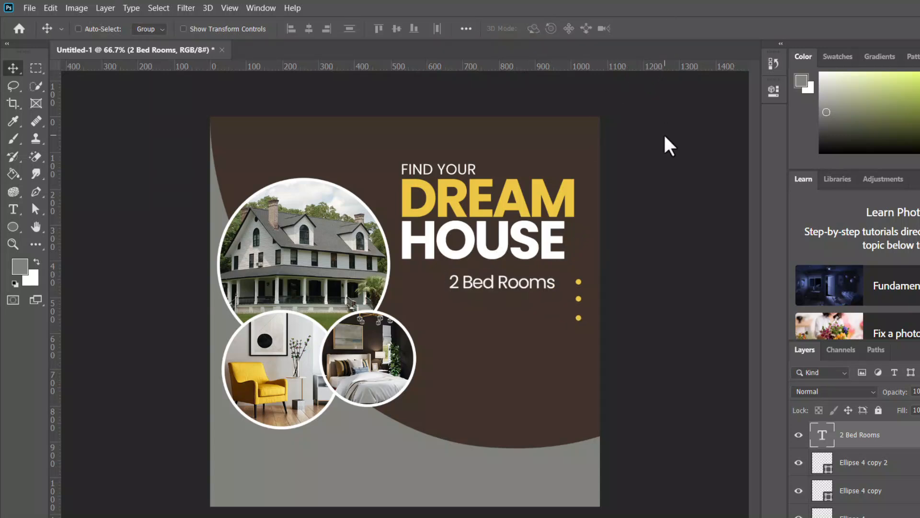
Step: Nudge the "2 Bed Rooms" text right and slightly up, closer to the yellow dot column
key(Right)
key(Right)
key(Right)
key(Right)
key(Right)
key(Right)
key(Right)
key(Right)
key(Up)
key(Up)
key(Up)
key(Up)
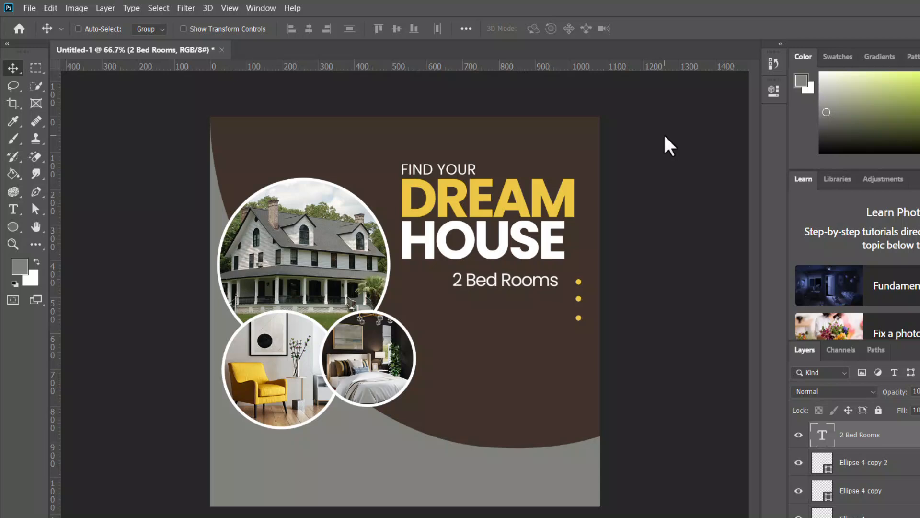
key(Right)
key(Right)
key(Right)
key(Right)
key(Right)
key(Right)
key(Up)
key(Up)
key(Up)
key(Up)
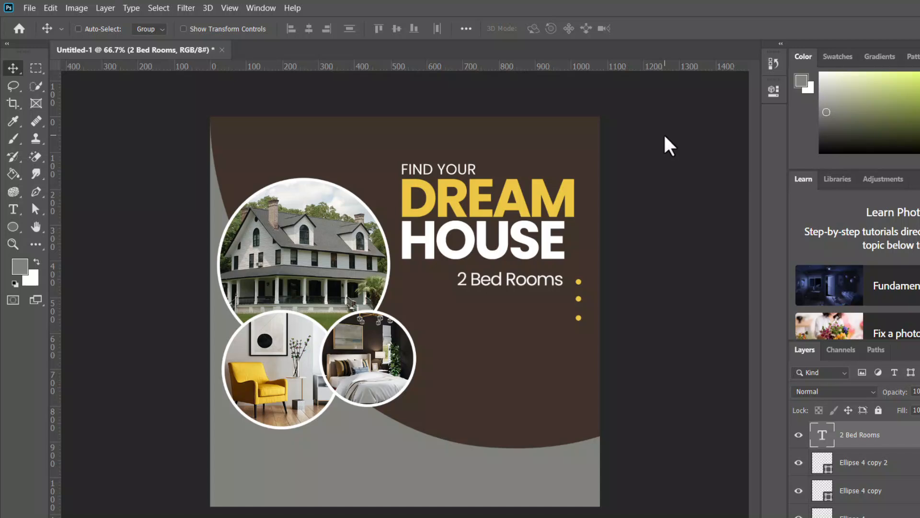
Step: Shrink the "2 Bed Rooms" text further to about 82% of its width and 78% of its height
key(ctrl+t)
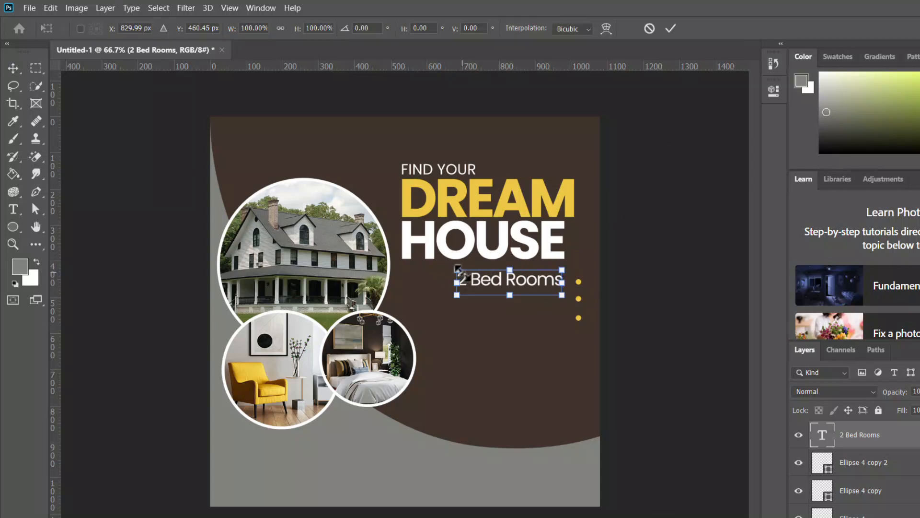
drag(454, 267, 474, 273)
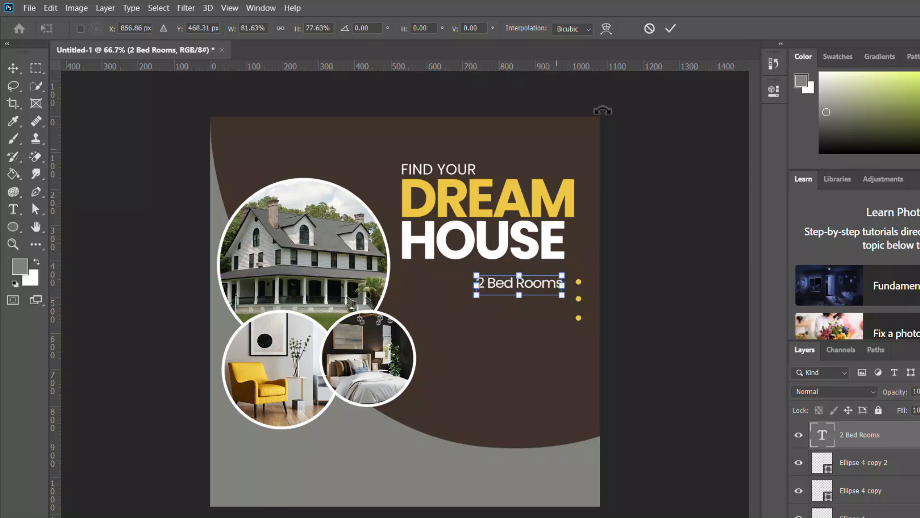
click(671, 27)
Step: Shift the reduced "2 Bed Rooms" text up and right to align it with the top yellow dot
key(Up)
key(Up)
key(Up)
key(Up)
key(Up)
key(Up)
key(Up)
key(Up)
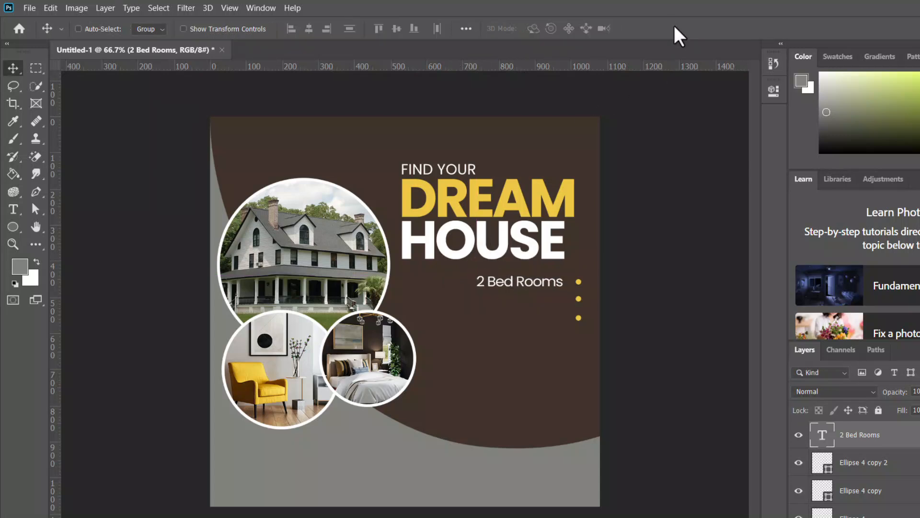
key(Right)
key(Right)
key(Right)
key(Right)
key(Right)
key(Right)
key(Right)
key(Right)
key(Up)
key(Up)
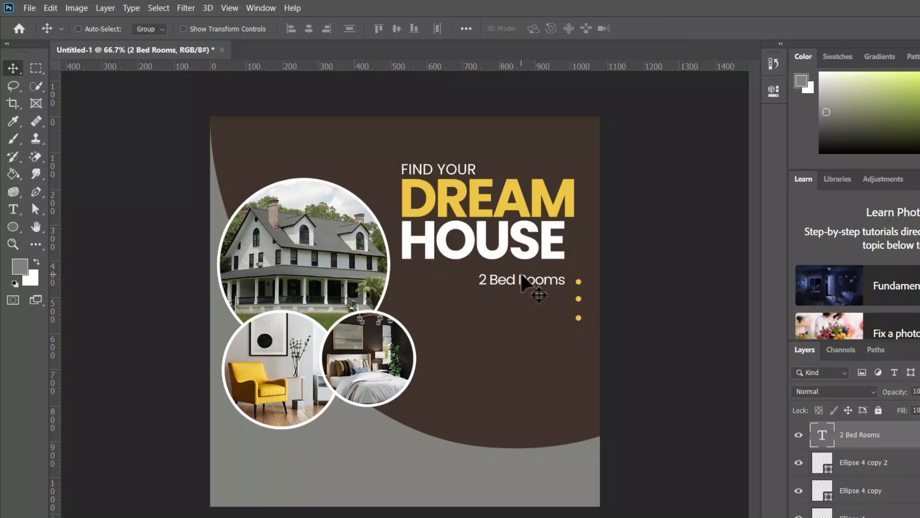
Step: Duplicate the "2 Bed Rooms" line beside the second dot and change the copy's text to "1 Living Room"
mouse_move(520, 280)
mouse_down()
mouse_move(518, 295)
mouse_move(528, 293)
mouse_up()
double_click(528, 294)
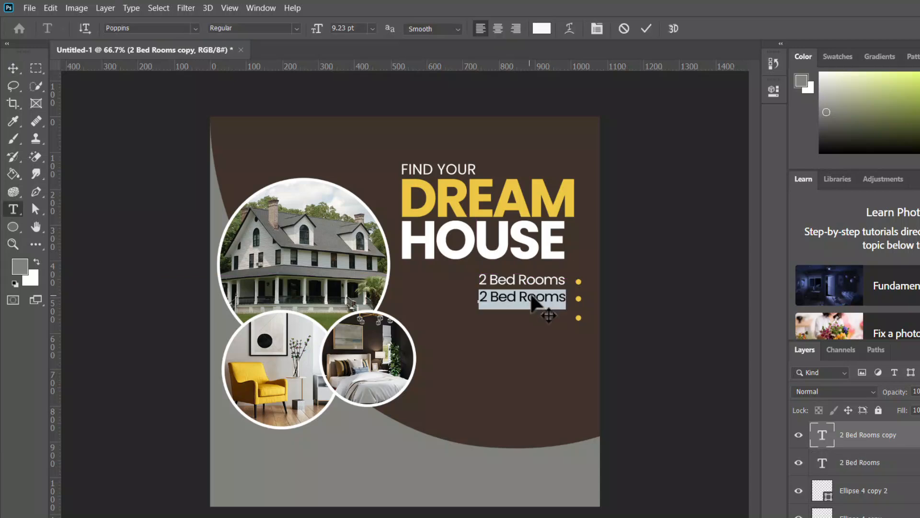
text(1)
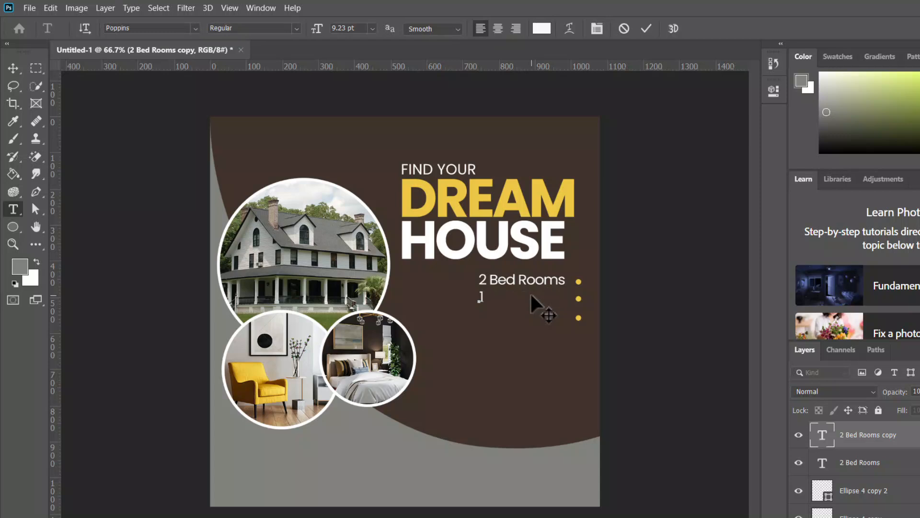
text( Living Room)
click(645, 28)
key(v)
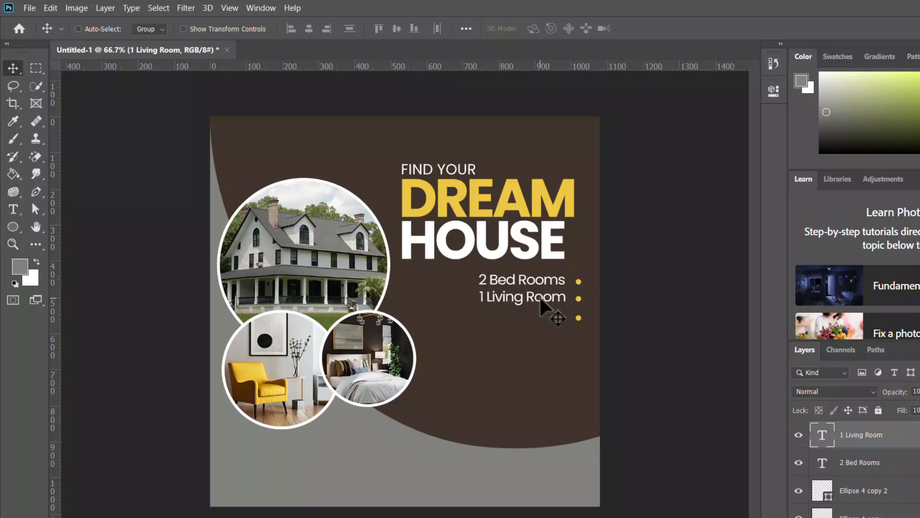
Step: Duplicate the "1 Living Room" line downward and fine-tune the copy's position beside the third dot
drag(541, 299, 542, 315)
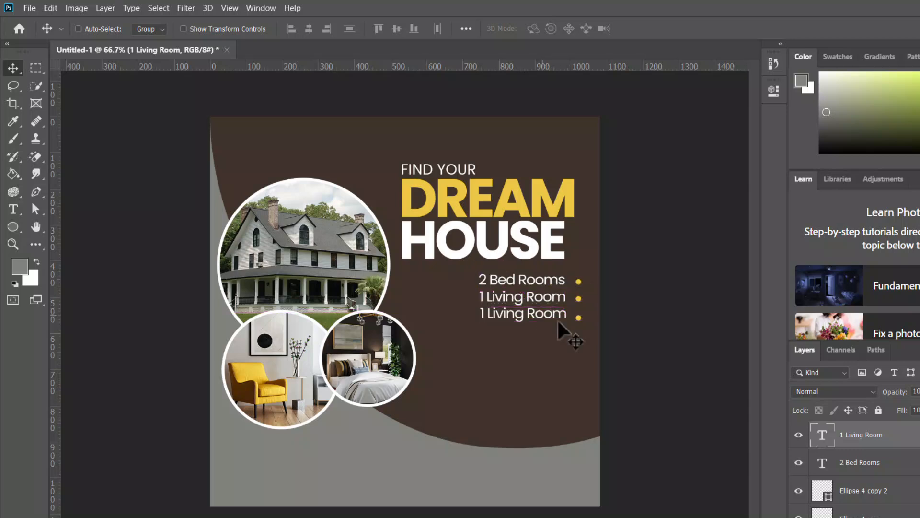
key(Right)
key(Right)
key(Right)
key(Down)
key(Down)
key(Down)
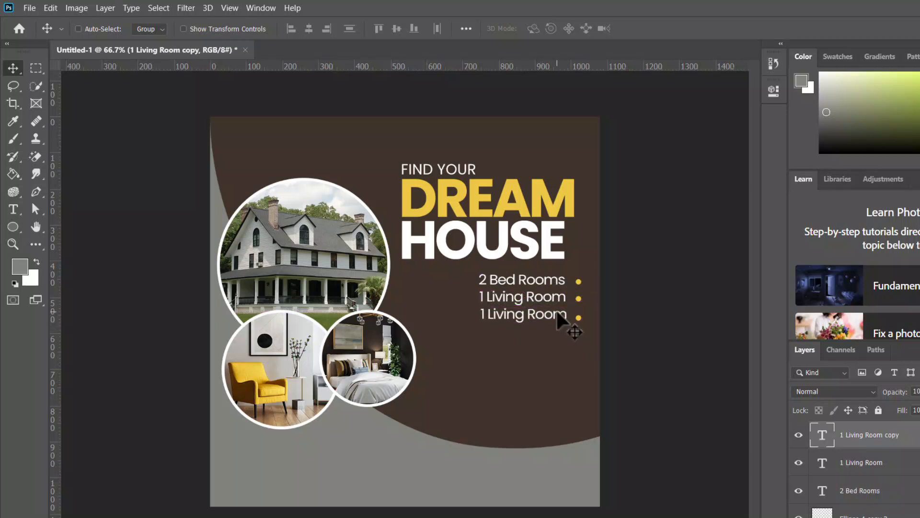
key(Down)
key(Left)
key(Left)
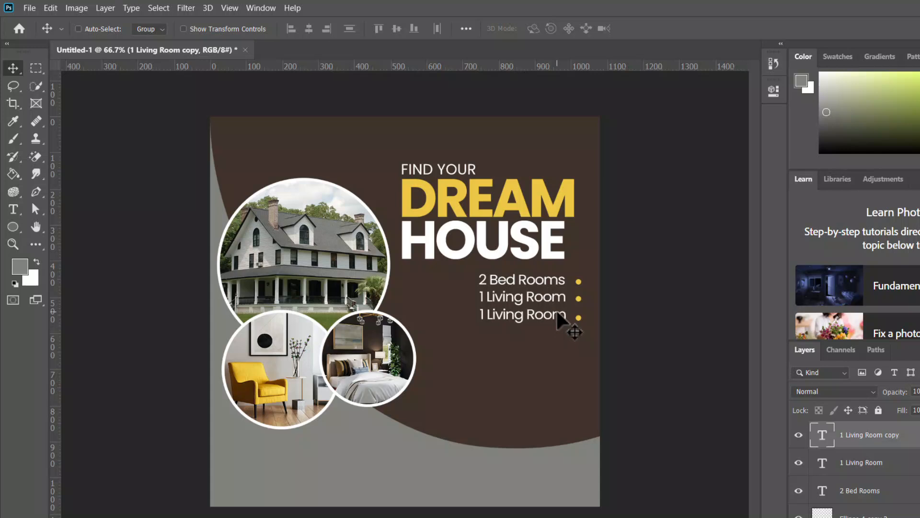
Step: Replace the text of the third feature line with "Guest House" and commit it
key(t)
key(Return)
text(G)
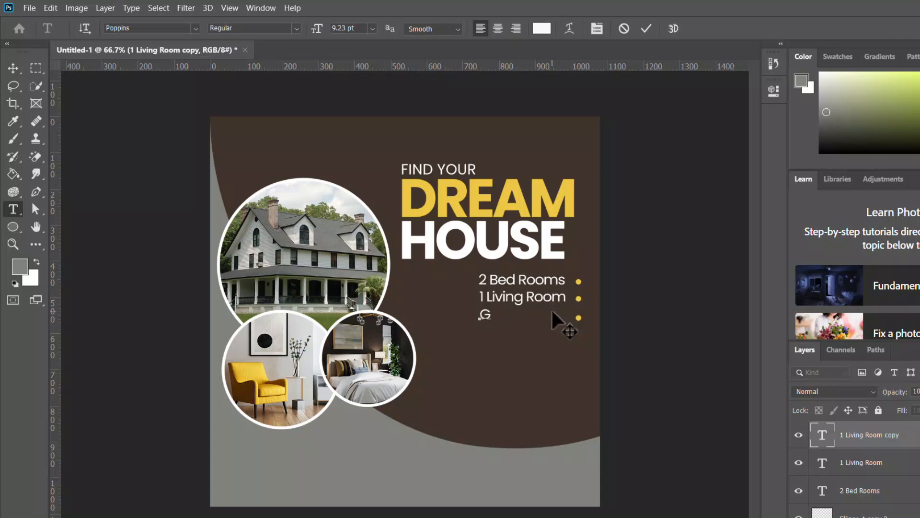
text(uest House)
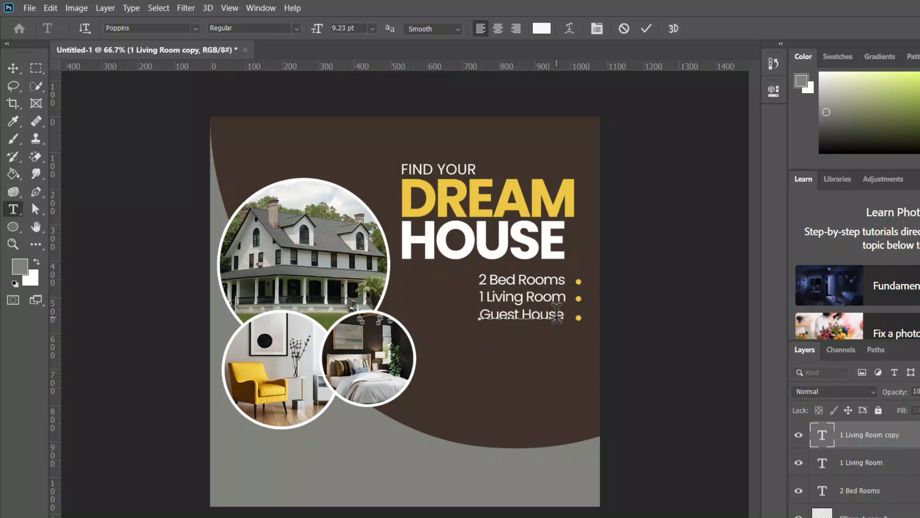
click(645, 33)
key(v)
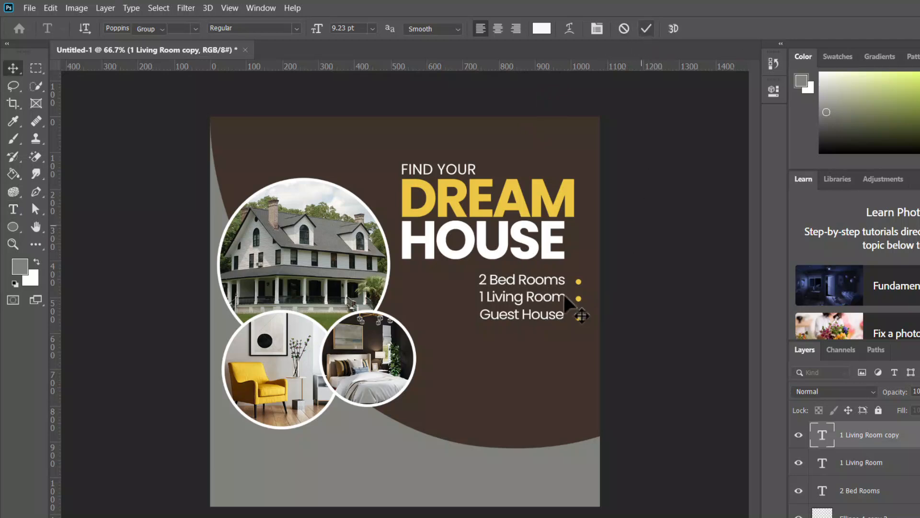
Step: Nudge the "Guest House" and "1 Living Room" lines slightly down to even out the list spacing
key(Down)
key(Down)
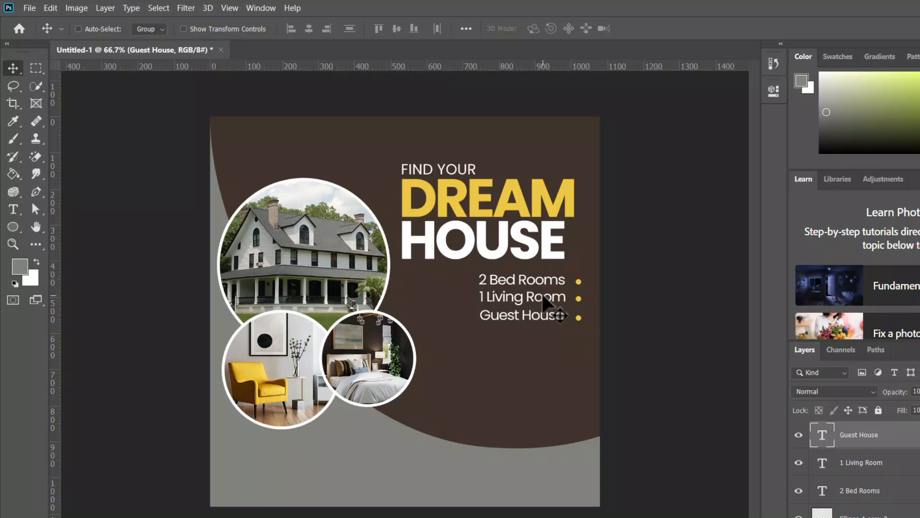
right_click(543, 297)
click(557, 302)
key(Down)
key(Down)
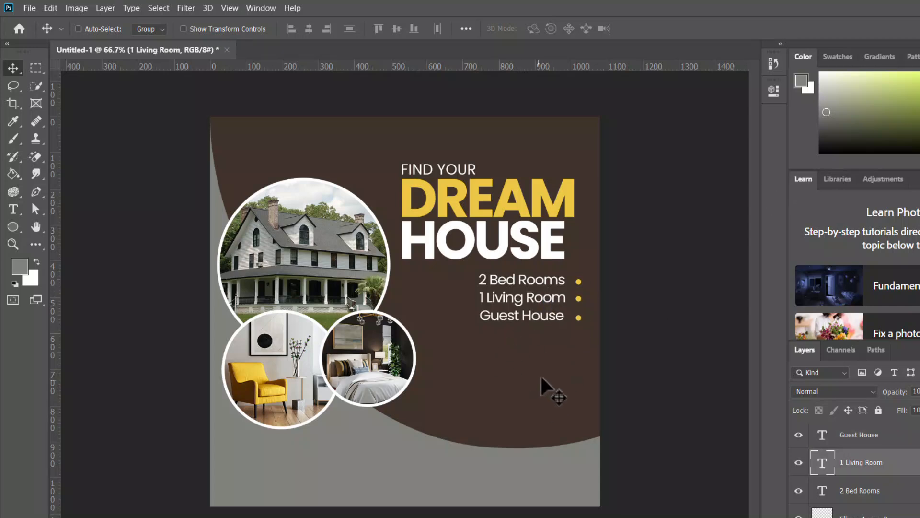
Step: Select the three feature text layers together with the three dots and move the whole list down, away from HOUSE
scroll(901, 501, down, 3)
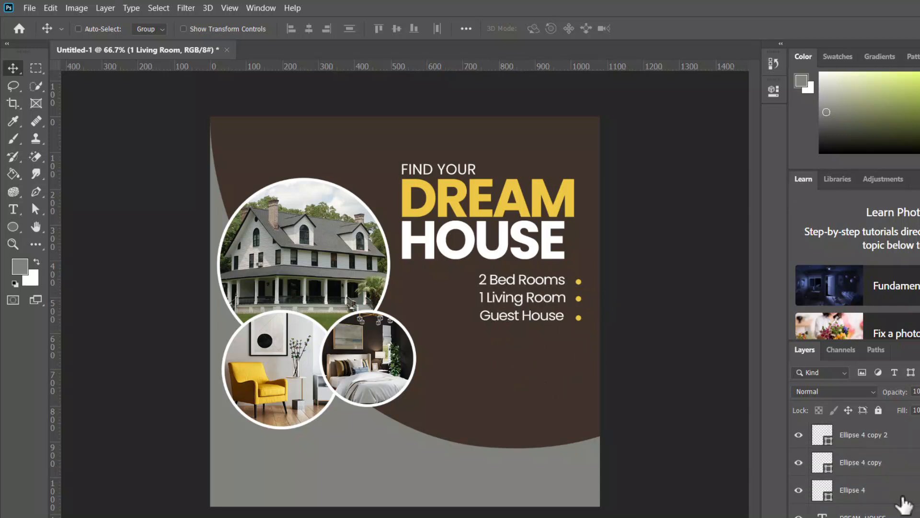
click(901, 500)
scroll(900, 479, up, 3)
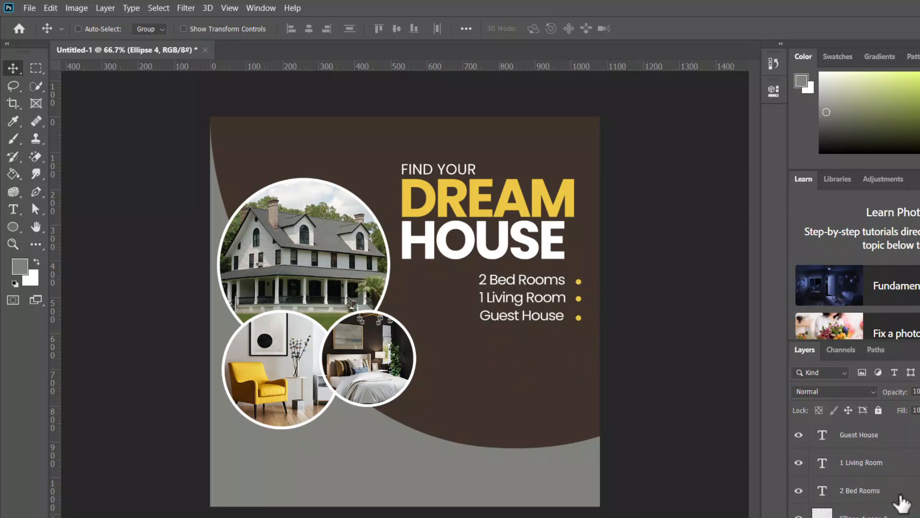
shift+click(897, 443)
key(Down)
key(Down)
key(Down)
key(Down)
key(Down)
key(Down)
key(Down)
key(Down)
key(Down)
key(Down)
key(Down)
key(Down)
key(Down)
key(Down)
key(Down)
key(Down)
key(Down)
key(Down)
key(Down)
key(Down)
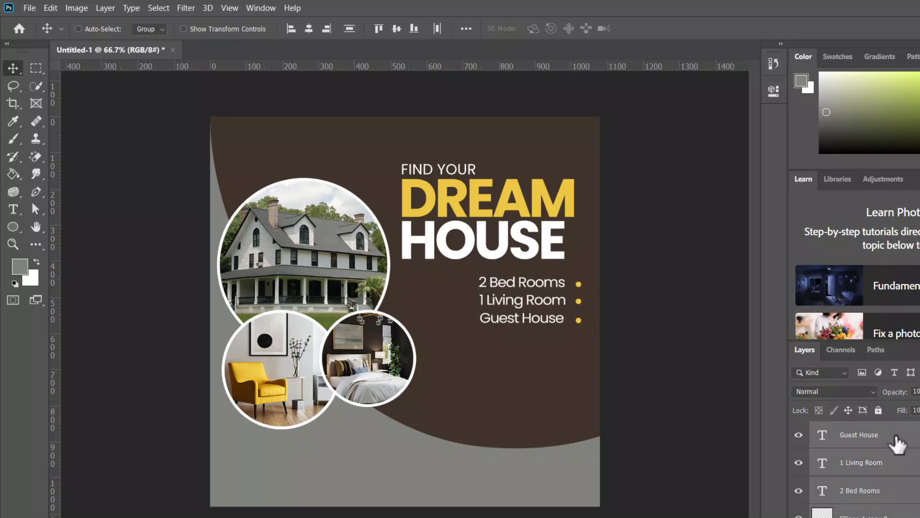
key(Down)
key(Down)
key(Down)
key(Down)
key(Down)
key(Down)
key(Down)
key(Down)
key(Down)
key(Down)
key(Down)
key(Down)
key(Down)
key(Down)
key(Down)
key(Down)
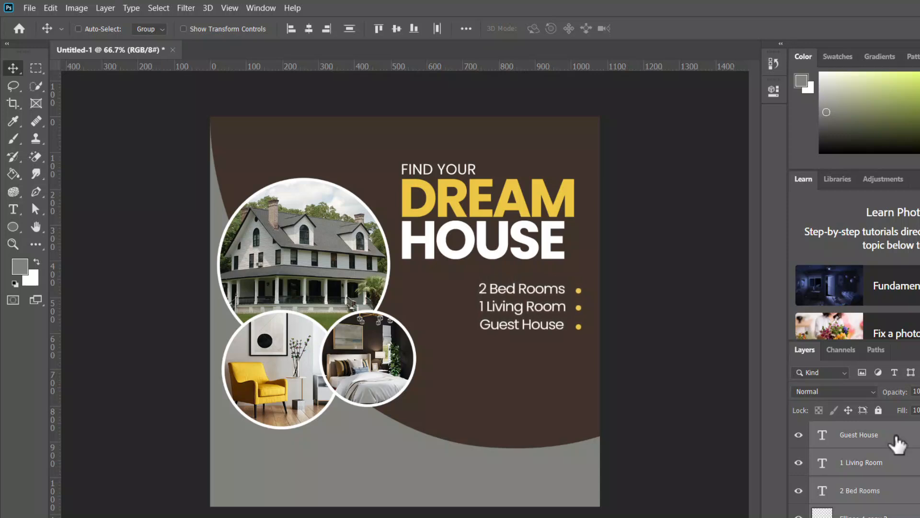
key(Down)
key(Down)
key(Down)
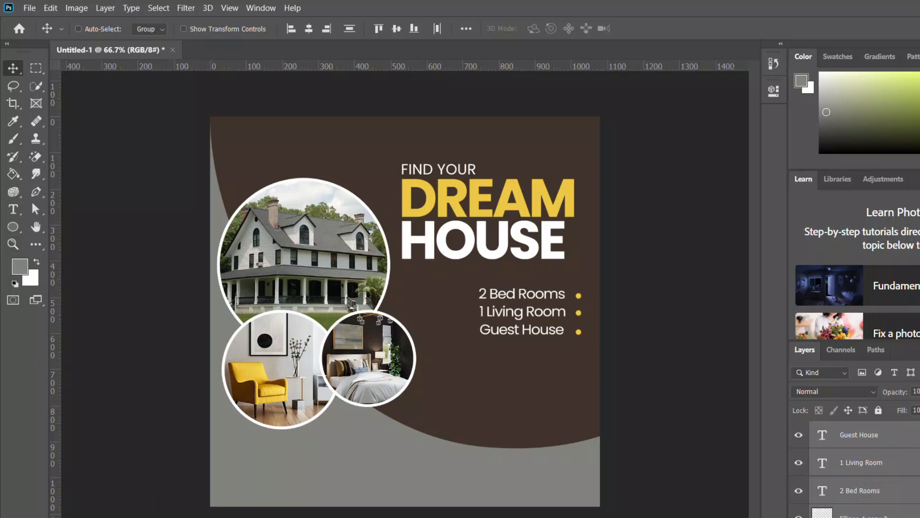
key(ctrl+shift+alt+n)
key(ctrl+shift+alt+n)
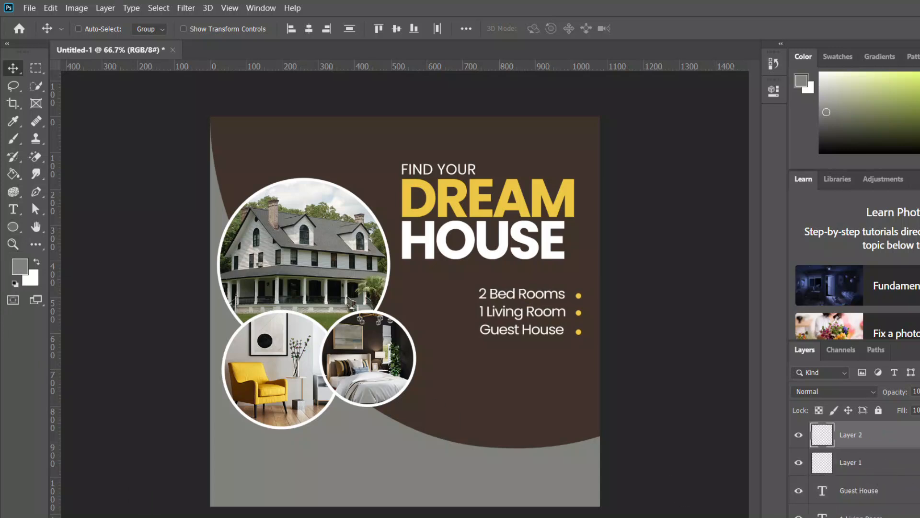
double_click(892, 445)
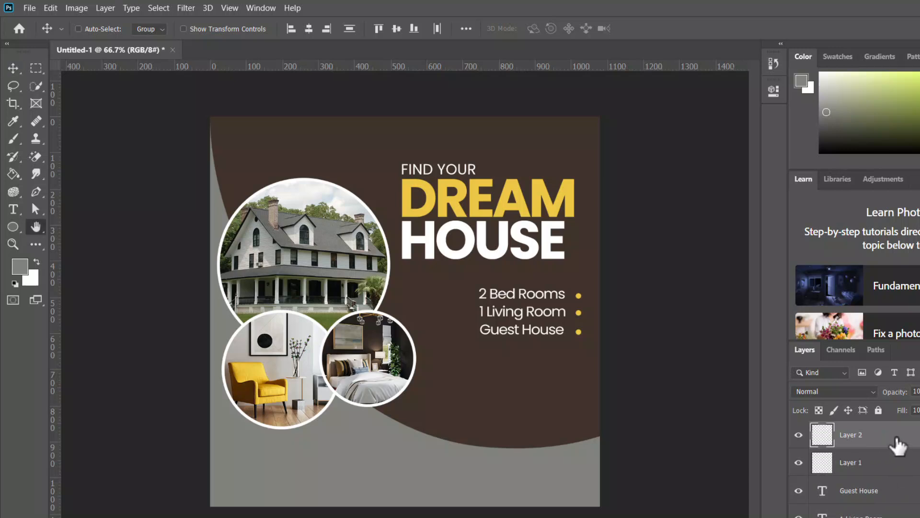
key(Escape)
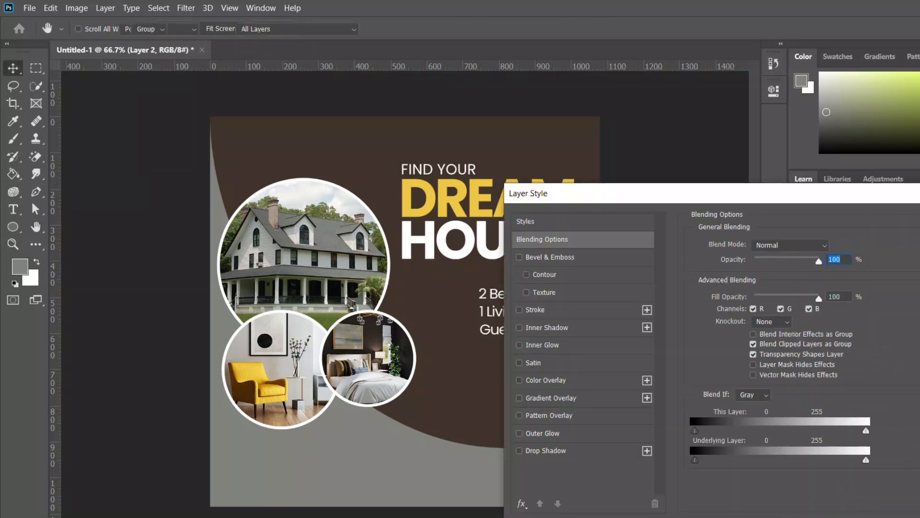
key(Delete)
key(Delete)
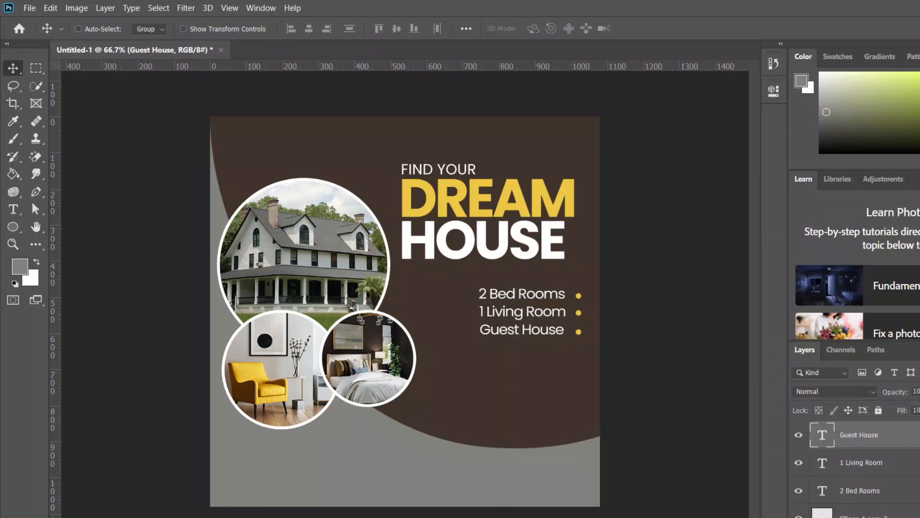
Step: On a new top layer, draw a rounded rectangle about 268 by 76 px with 10 px corners, below the feature list on the curve's lower edge
key(ctrl+shift+alt+n)
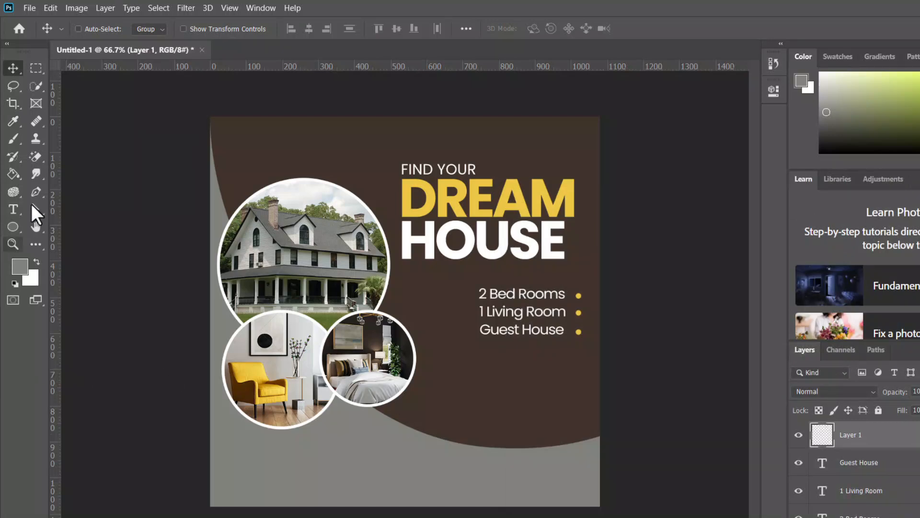
click(12, 208)
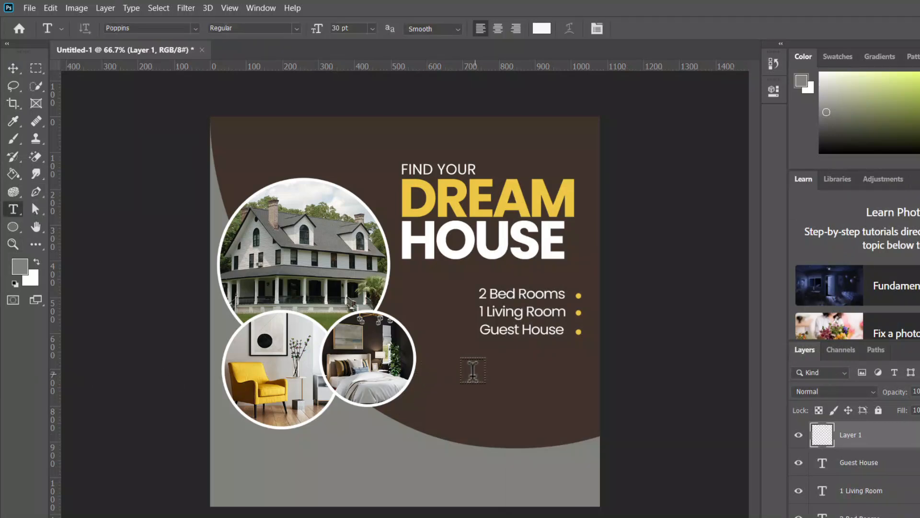
click(12, 226)
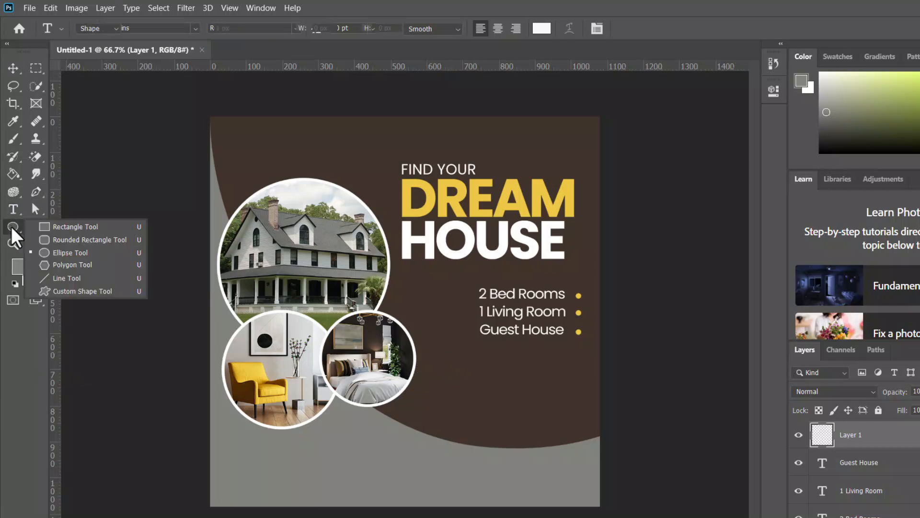
click(53, 231)
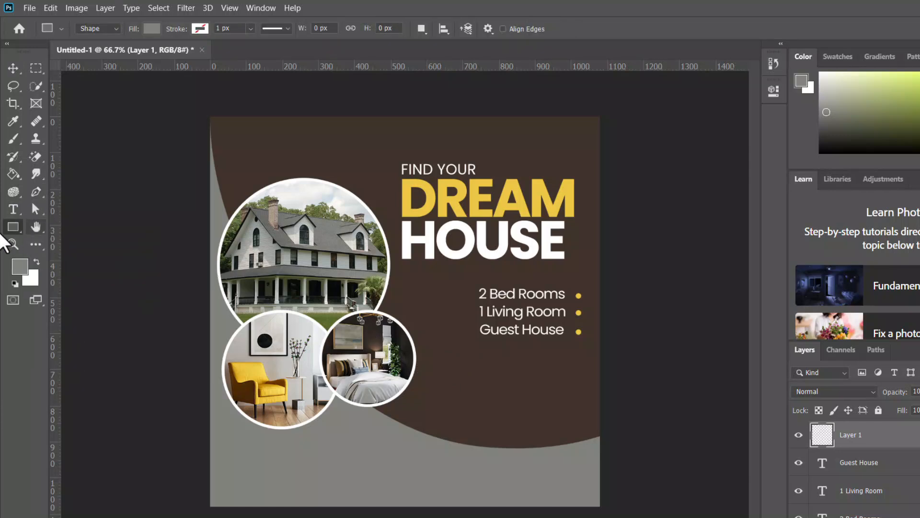
right_click(13, 229)
click(45, 241)
drag(478, 393, 578, 446)
drag(579, 447, 579, 448)
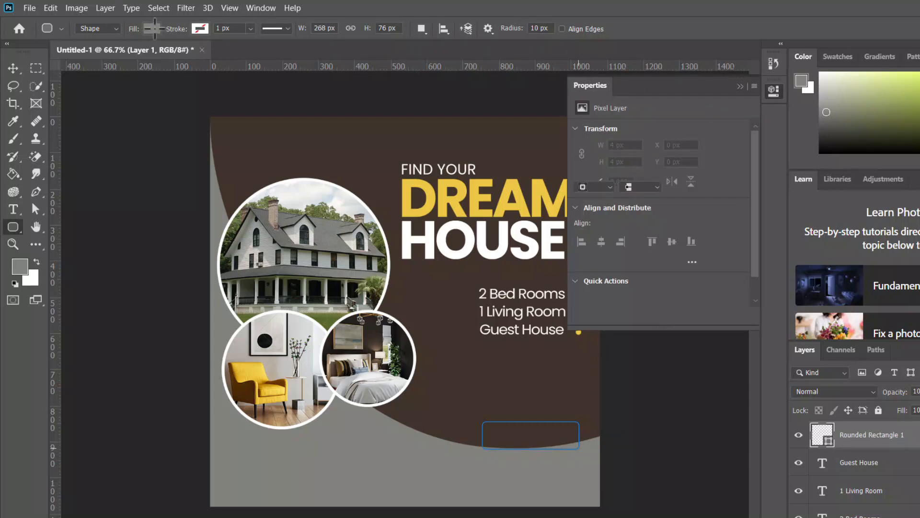
Step: Fill the rounded rectangle button shape with white from the recently used colors
click(153, 29)
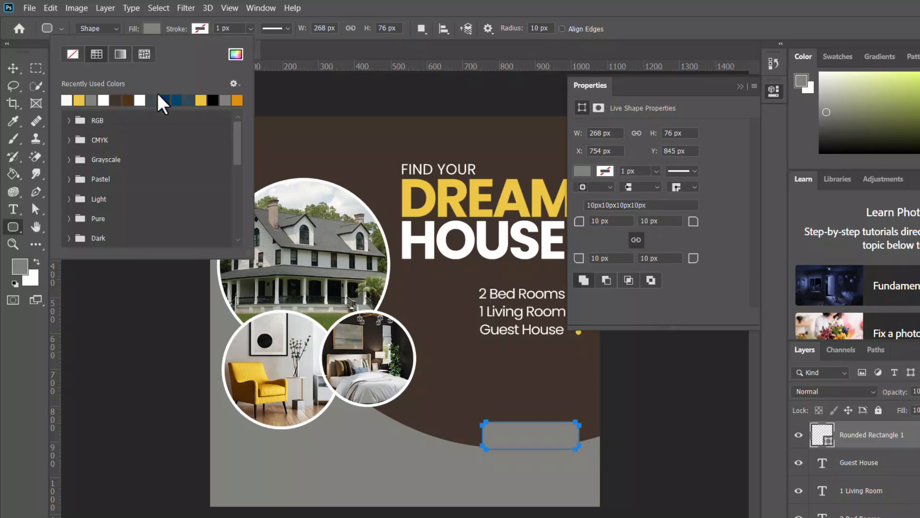
click(66, 100)
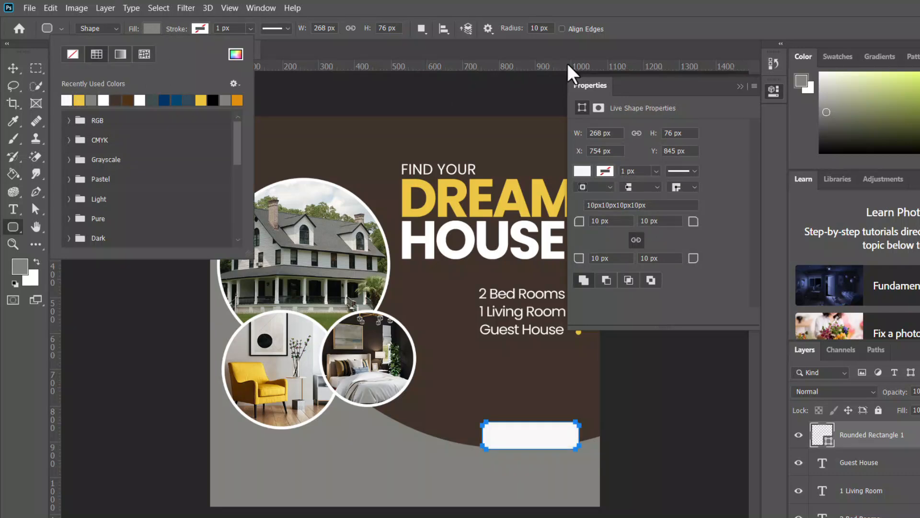
click(740, 87)
click(12, 72)
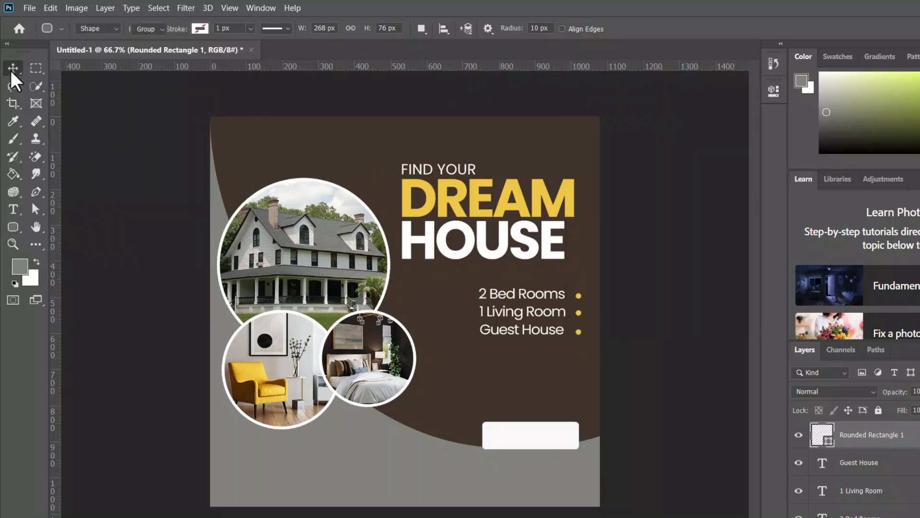
Step: Add a new text layer reading "Book Now" in Poppins Regular 30 pt, just above the white button
click(13, 209)
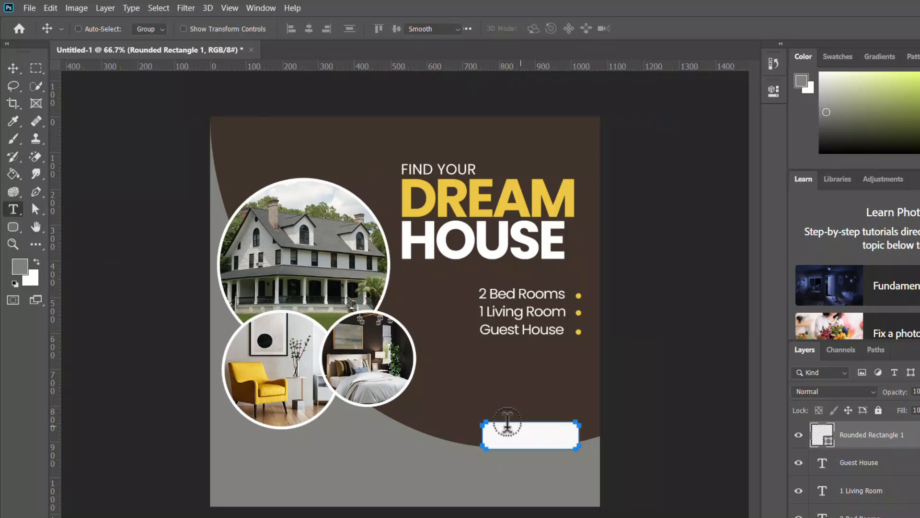
click(505, 382)
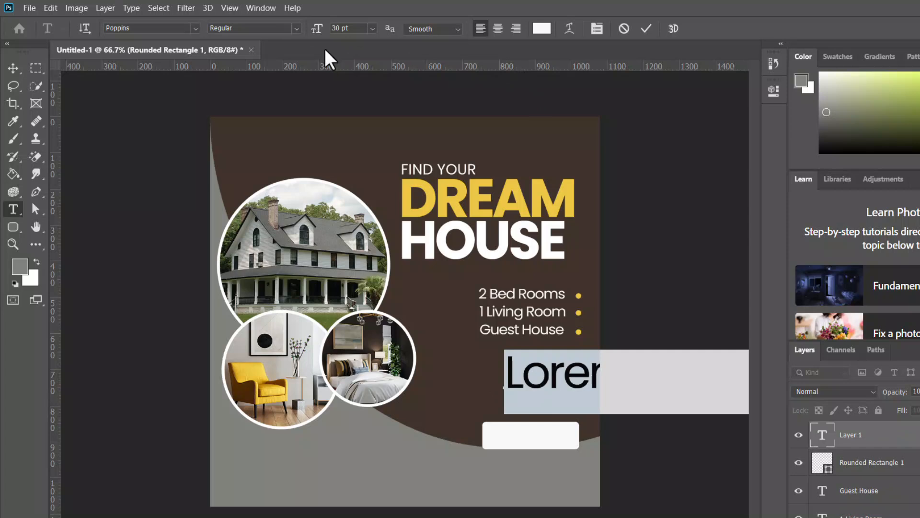
text(Book)
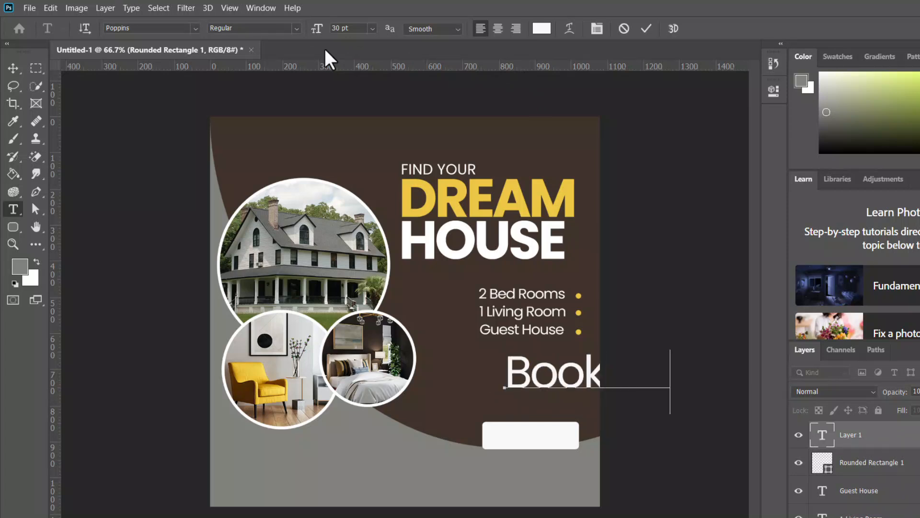
click(646, 29)
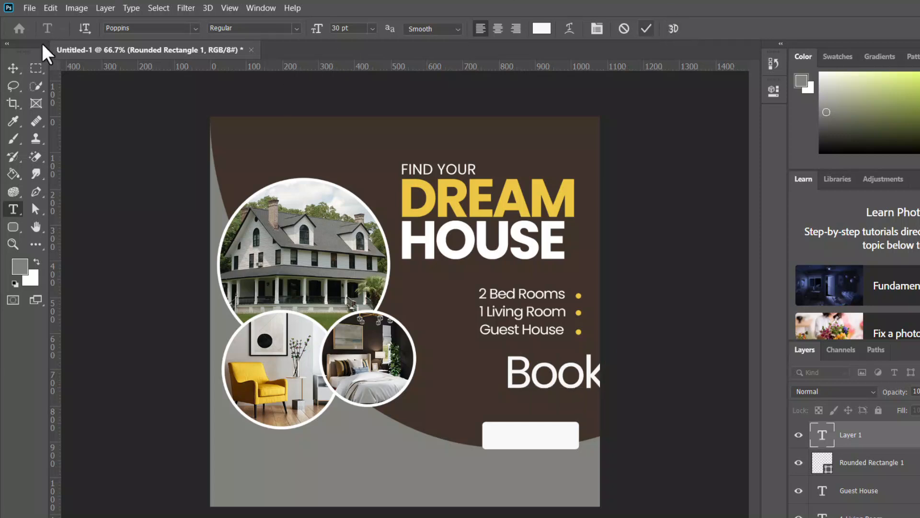
Step: Scale the "Book Now" text proportionally to about 40% so it fits above the button within the canvas
click(13, 67)
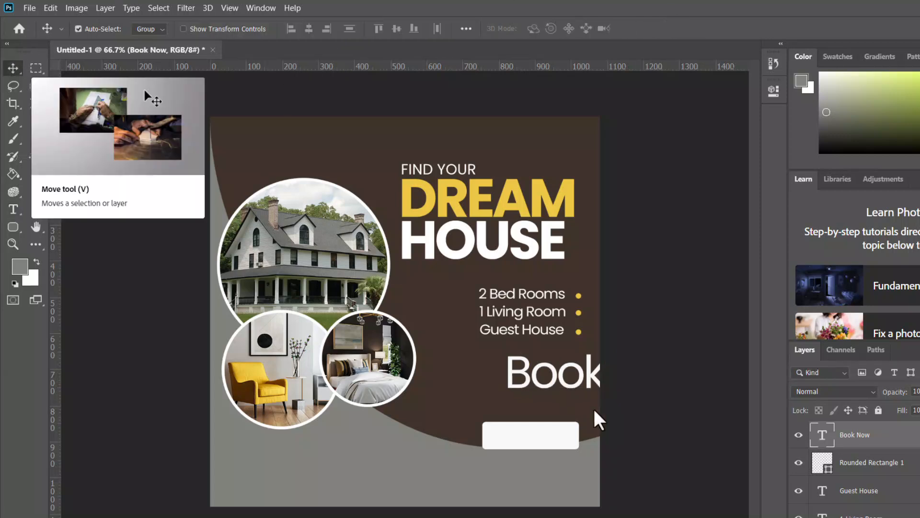
key(ctrl+t)
drag(502, 348, 530, 388)
click(671, 29)
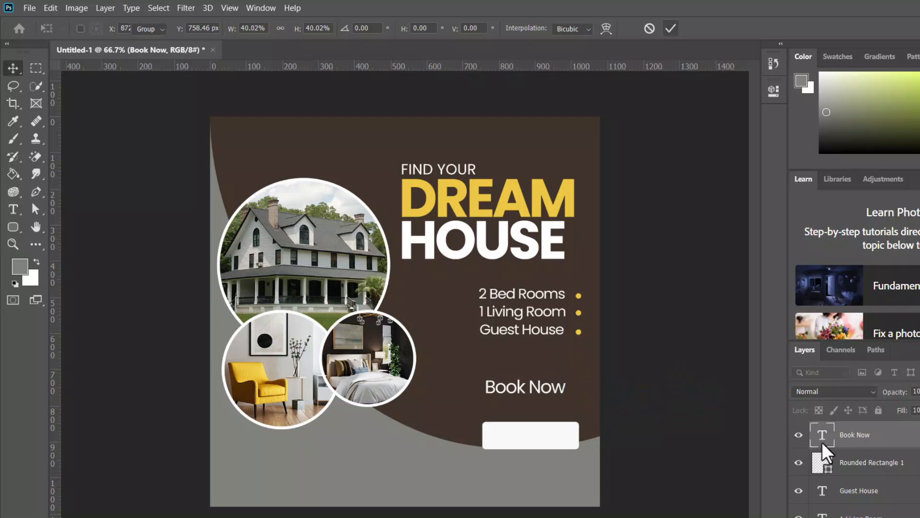
Step: Recolor the "Book Now" text with the yellow sampled from the word DREAM
key(t)
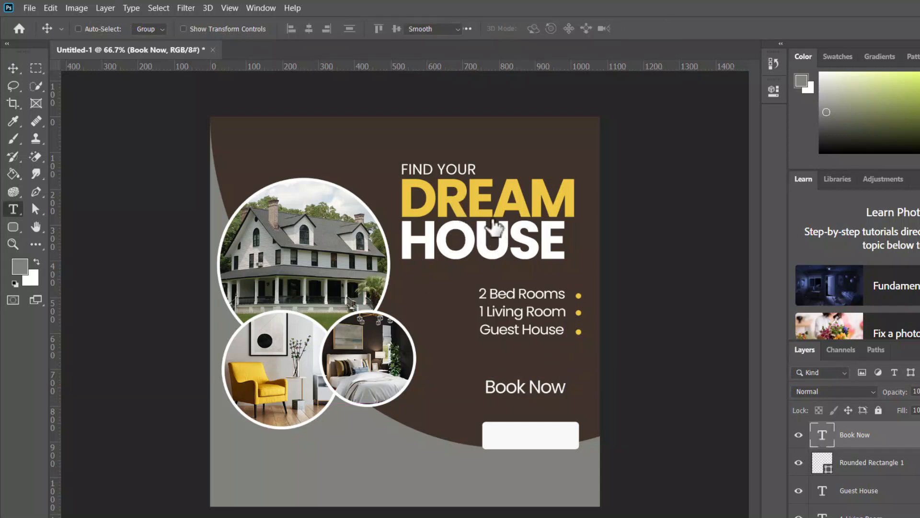
key(Return)
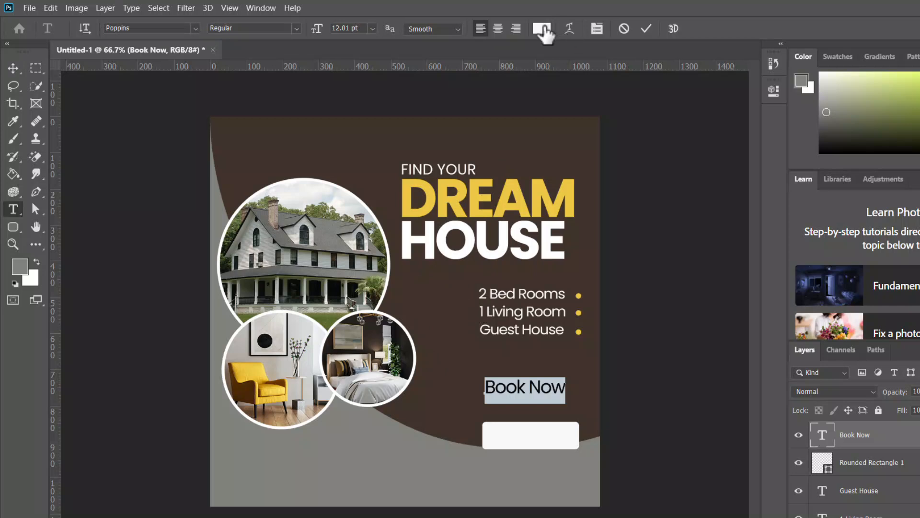
click(544, 30)
click(461, 284)
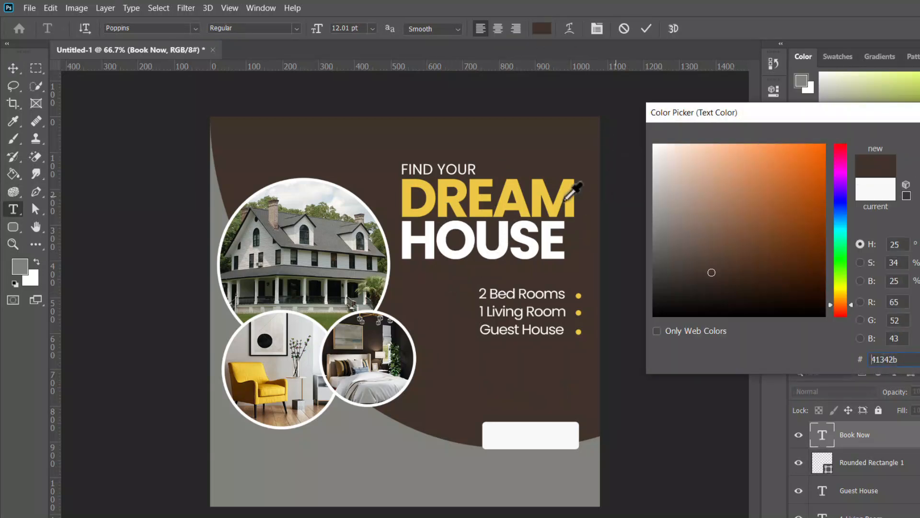
click(569, 193)
key(Return)
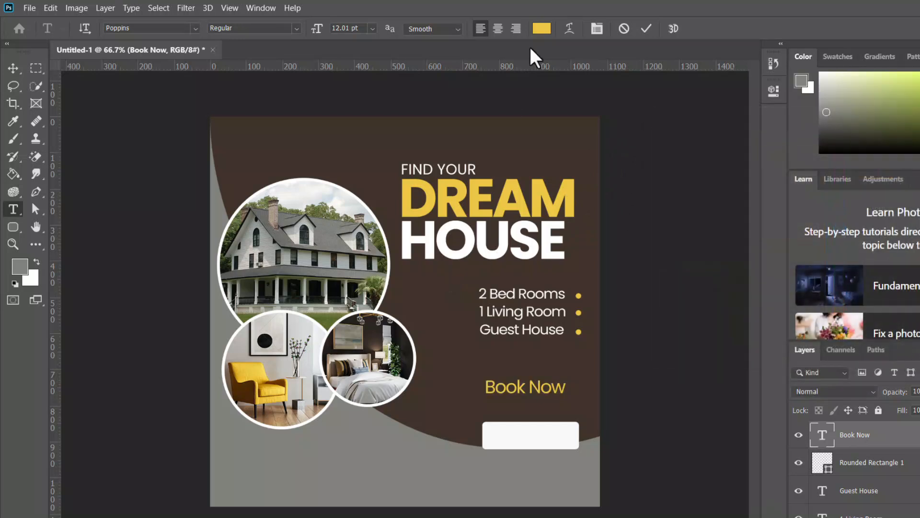
click(643, 30)
Step: Move "Book Now" onto the white button and recolor it with the dark brown (#41342b) sampled from the background
key(v)
drag(523, 400, 525, 435)
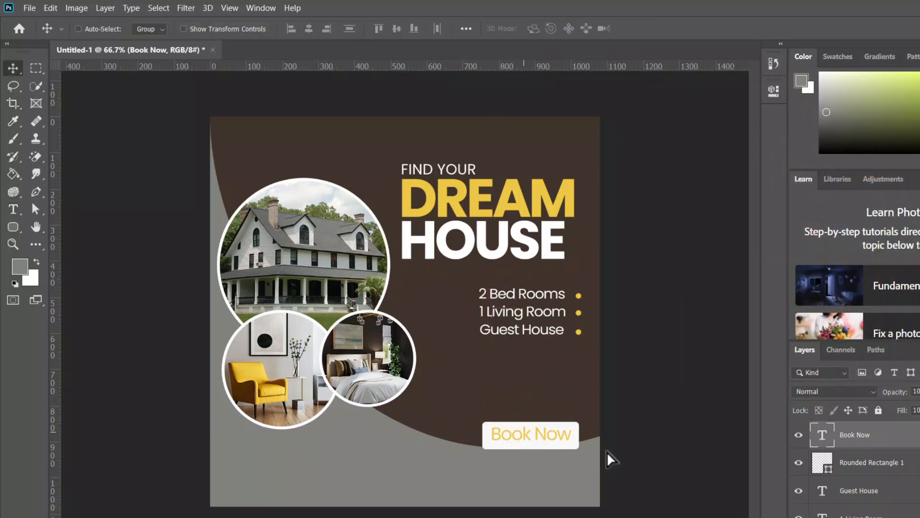
key(t)
key(Return)
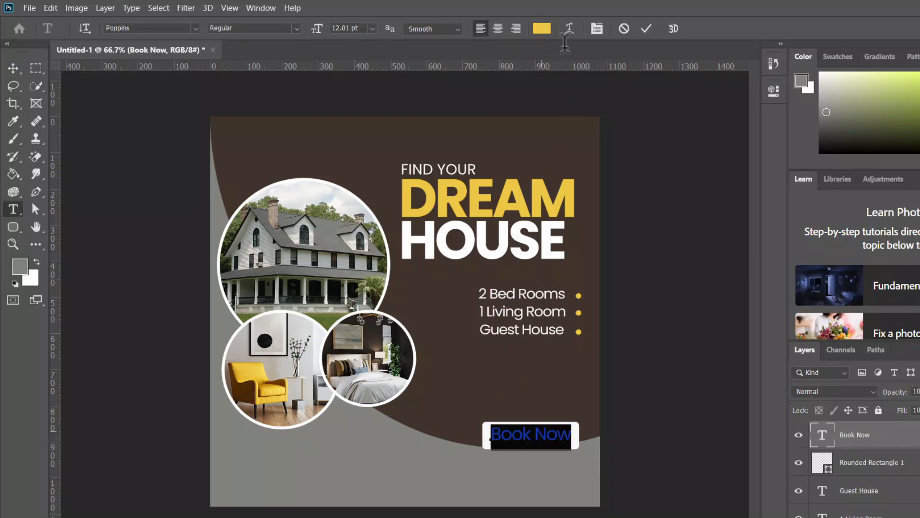
click(542, 32)
click(520, 139)
key(Return)
click(648, 27)
key(v)
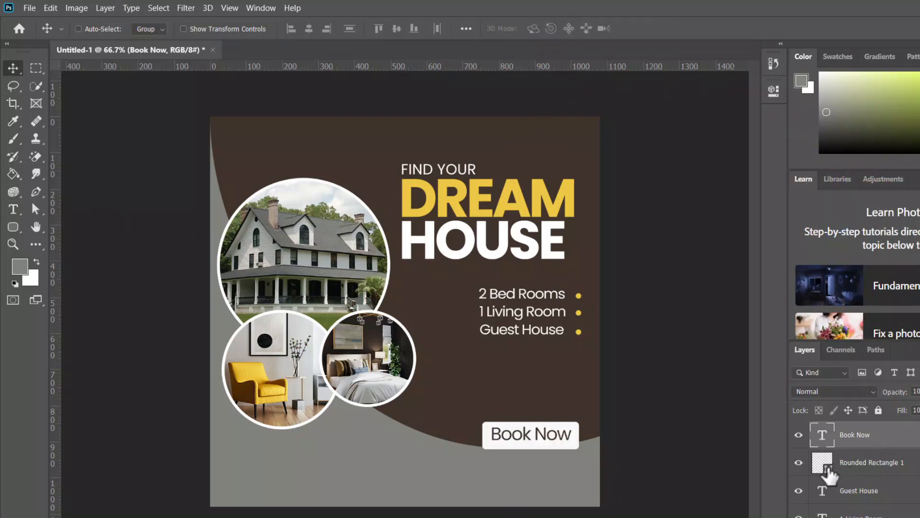
Step: Load the rounded rectangle as a selection, center "Book Now" in it horizontally and vertically, and deselect
click(829, 472)
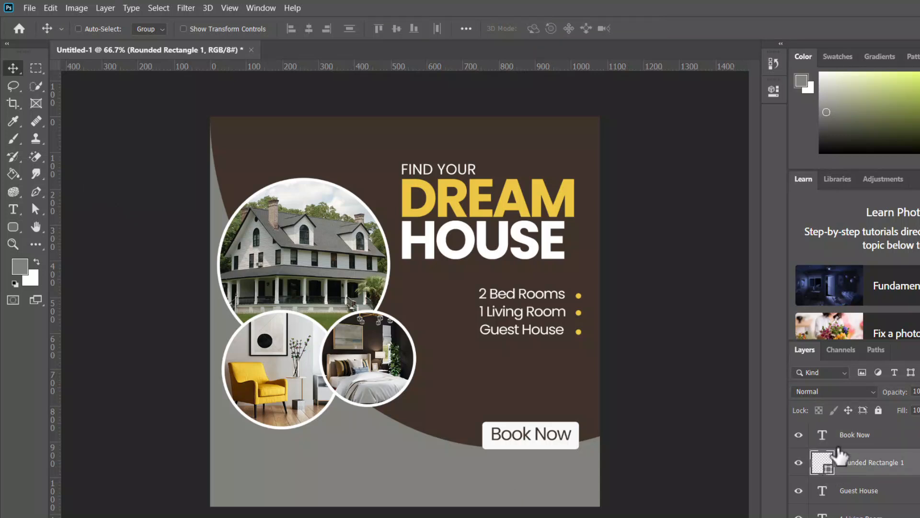
click(844, 440)
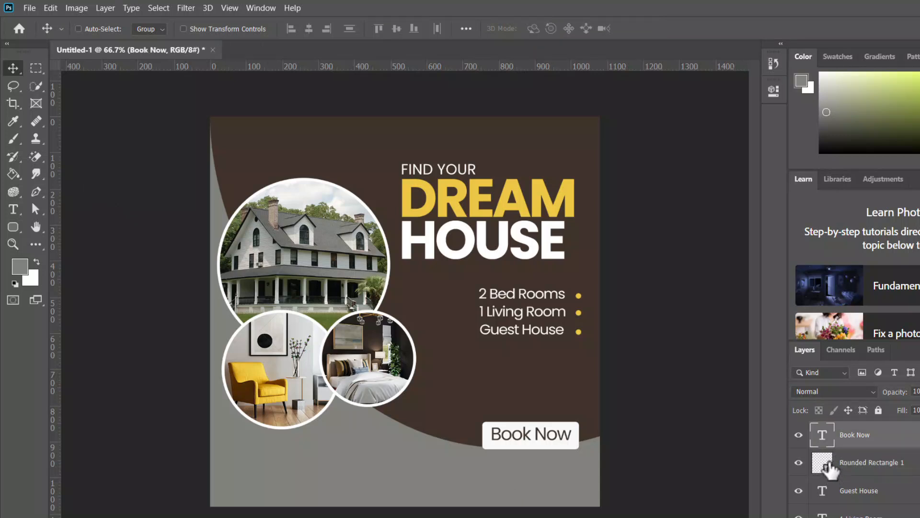
ctrl+click(827, 470)
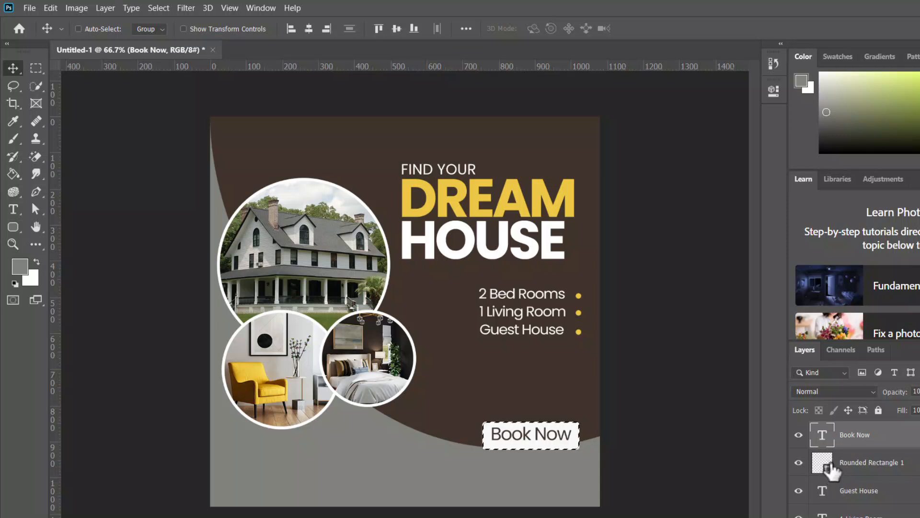
click(308, 28)
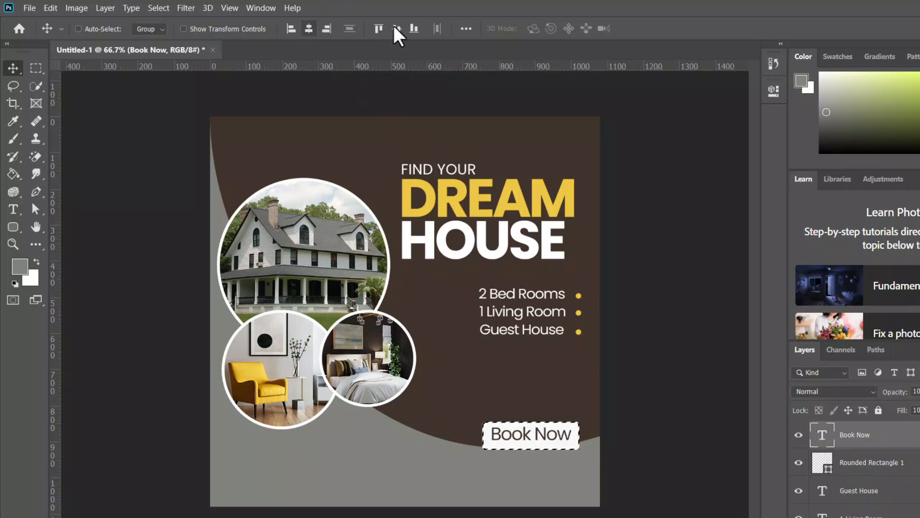
key(ctrl+d)
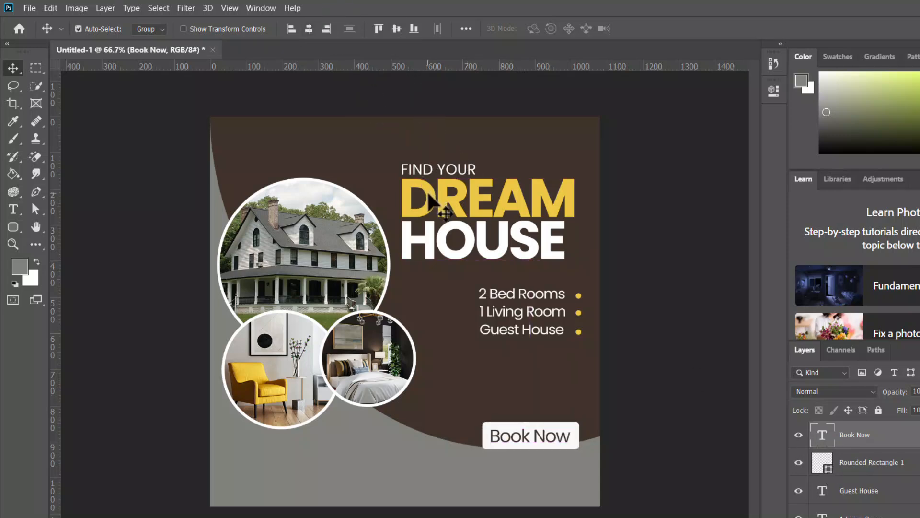
Step: Add a new 30 pt Poppins text layer with the contact phone number just below the "Book Now" button
click(13, 209)
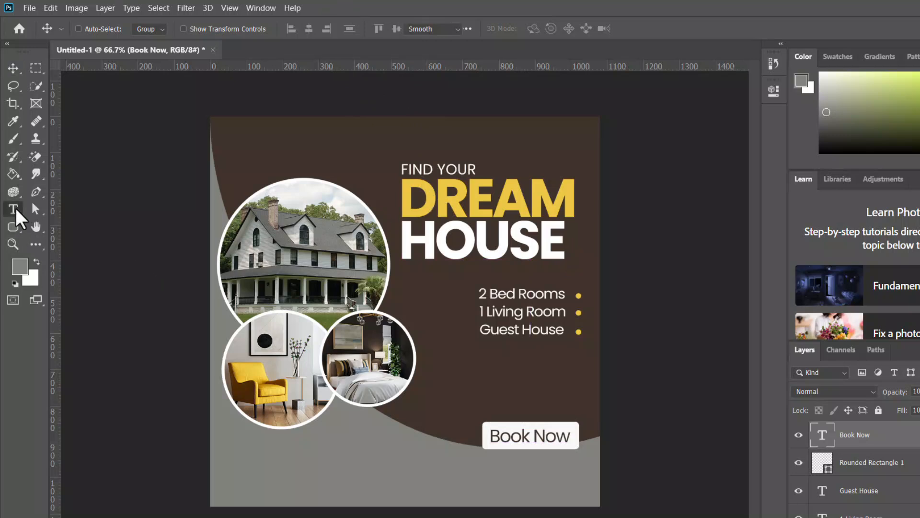
click(476, 467)
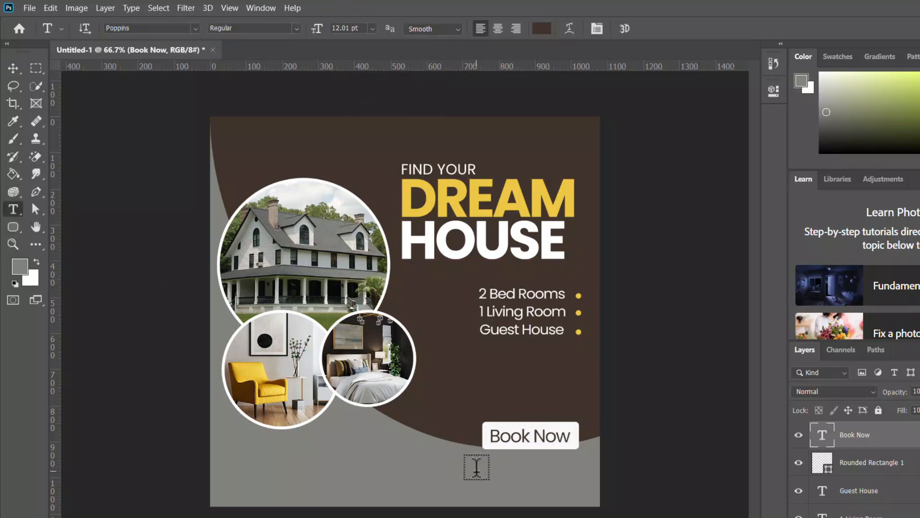
click(477, 468)
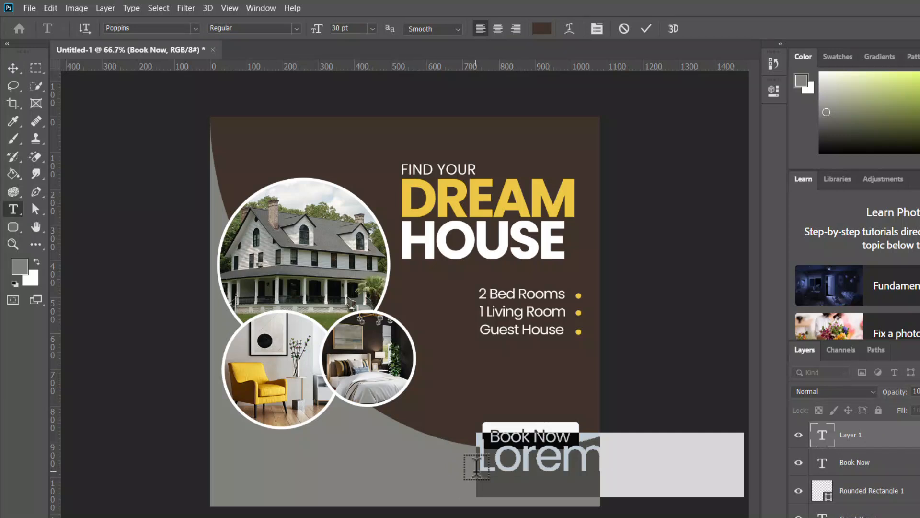
text(00)
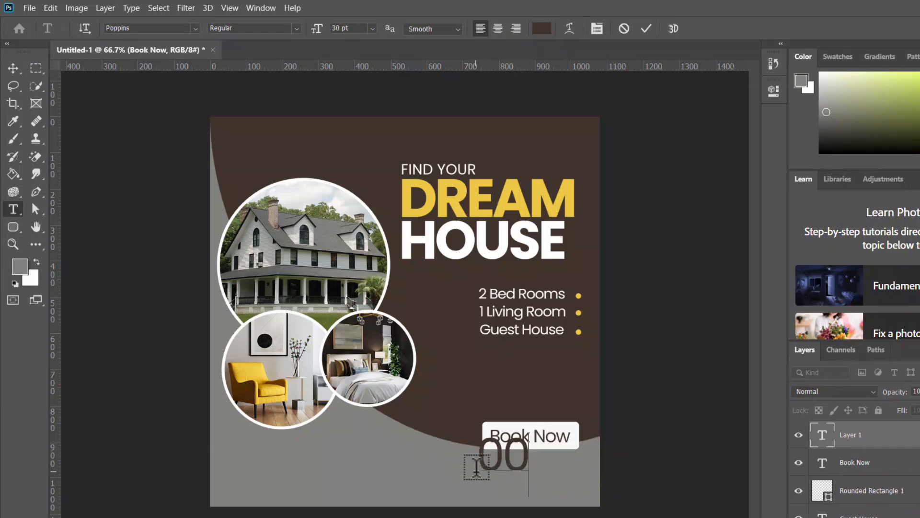
text(0)
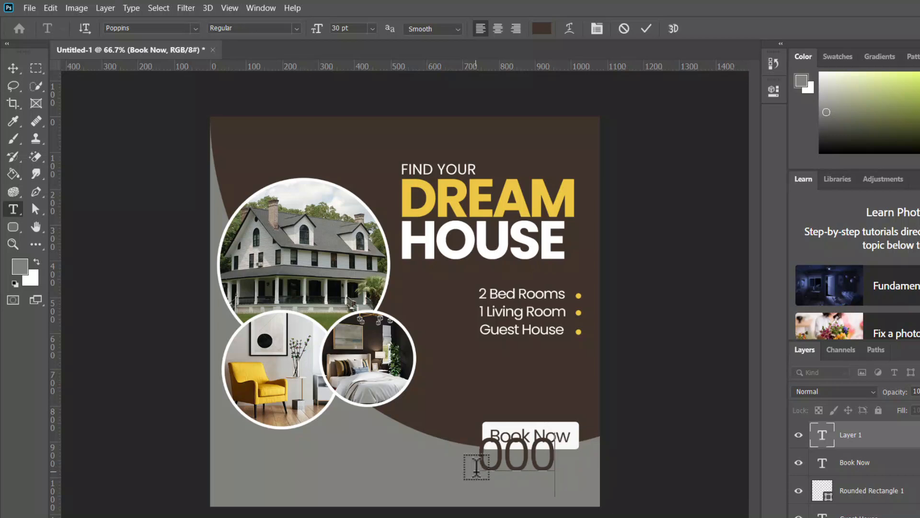
text(-5)
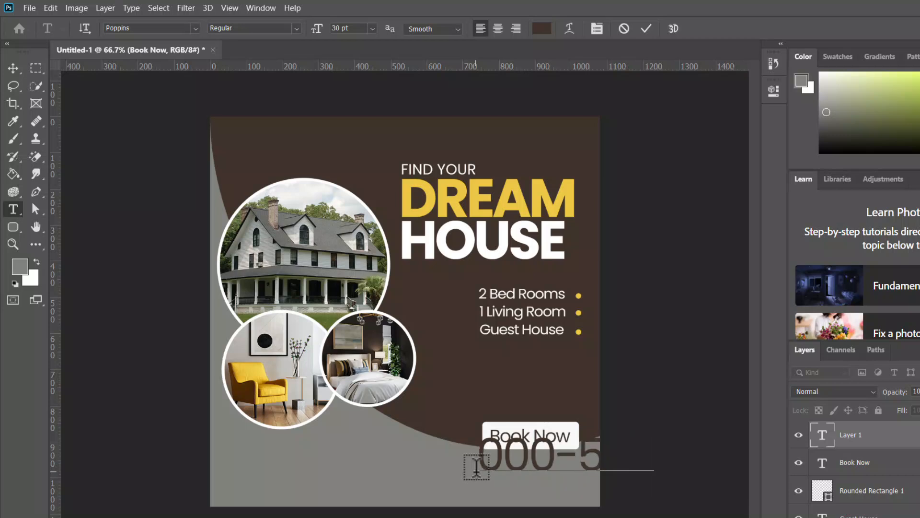
text(55)
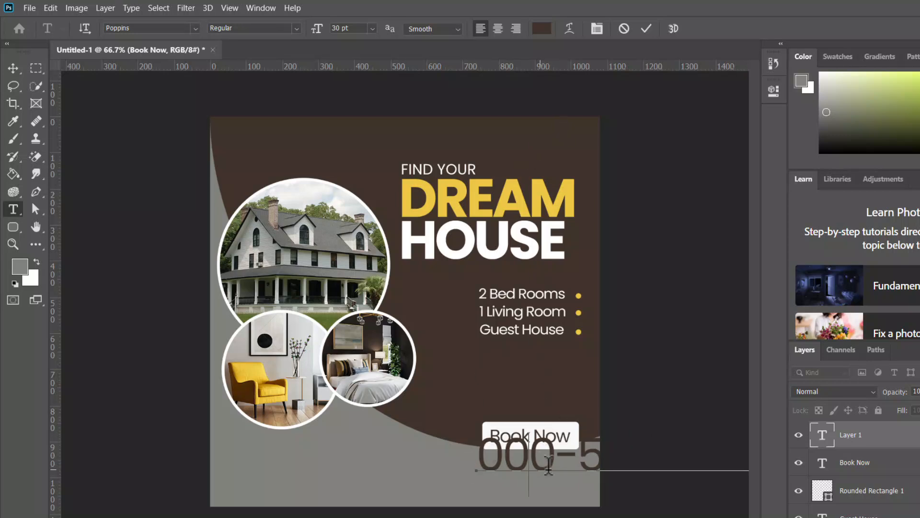
click(646, 29)
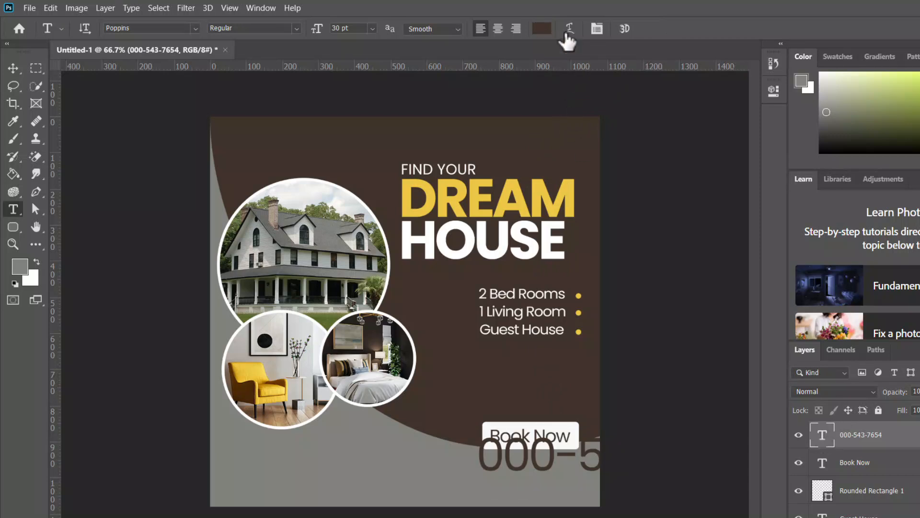
Step: Set the phone number text color to white (ffffff)
click(541, 29)
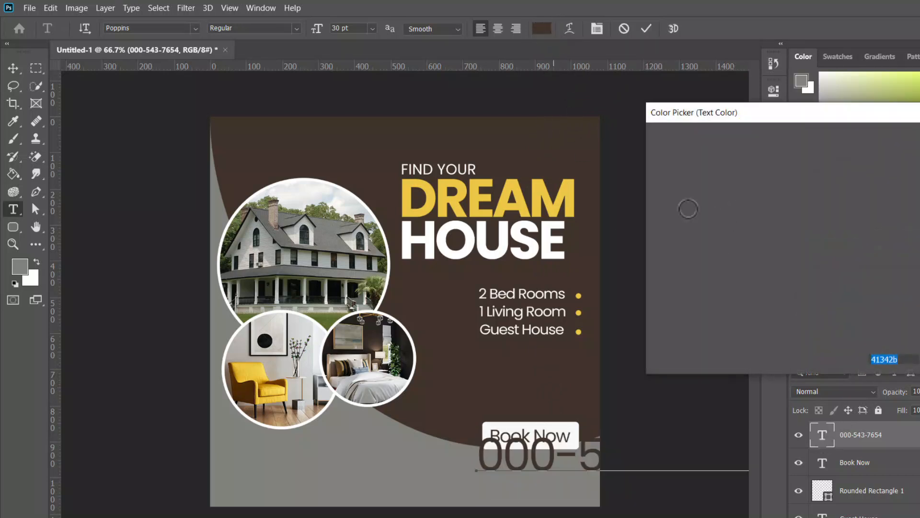
text(ffffff)
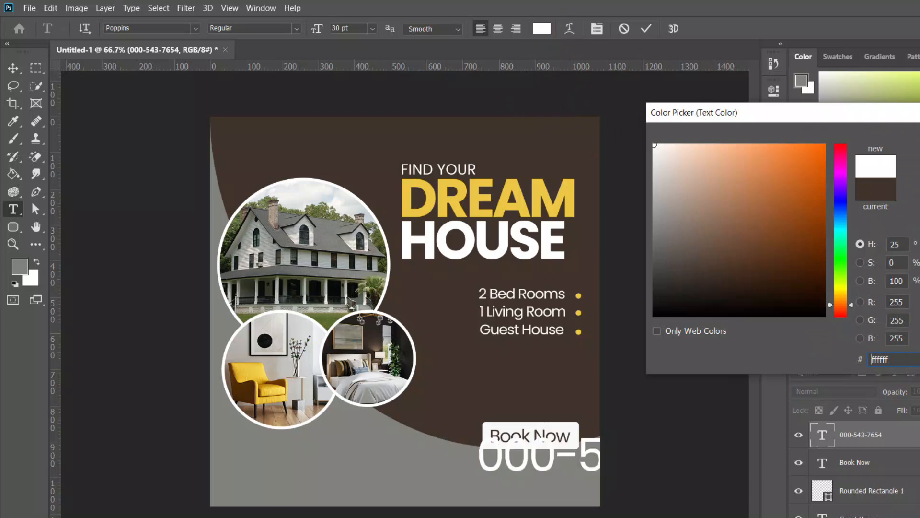
key(Return)
click(645, 28)
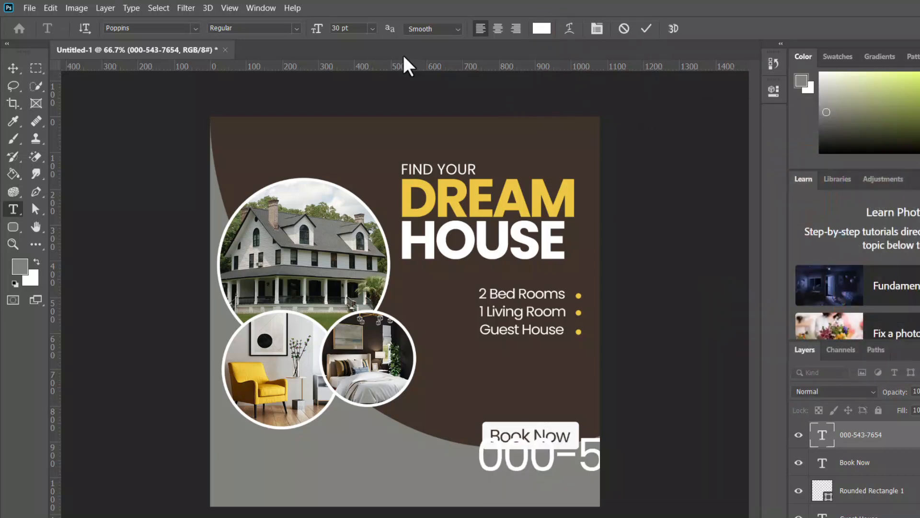
Step: Scale the phone number to about 43% and place it directly under the button, aligned with the button's right edge
click(13, 68)
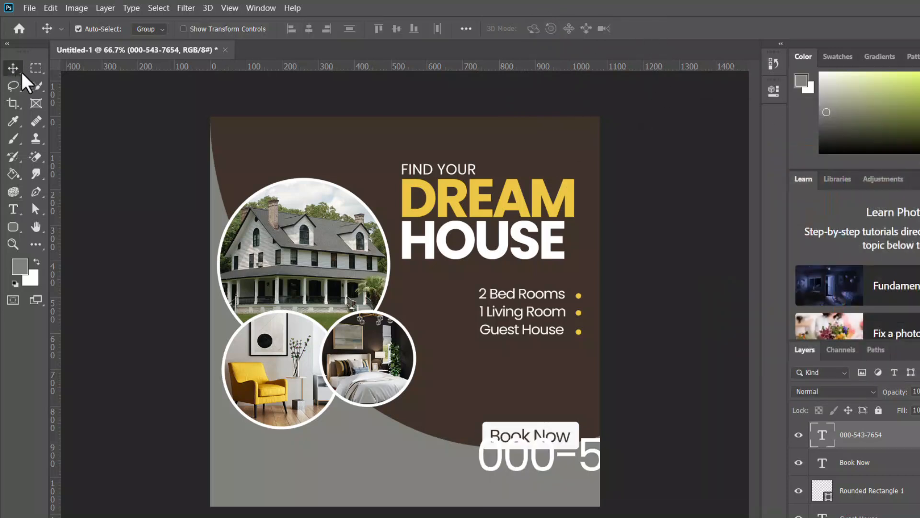
key(ctrl+t)
drag(472, 430, 482, 468)
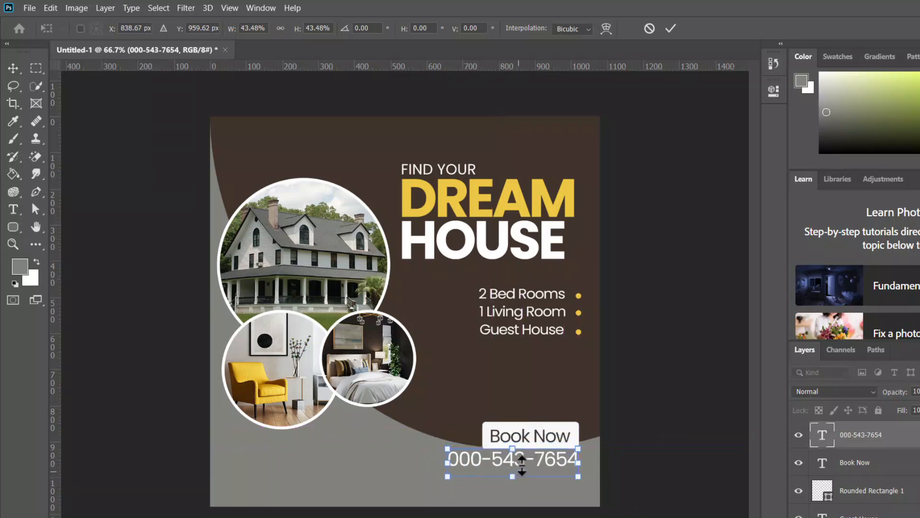
click(670, 29)
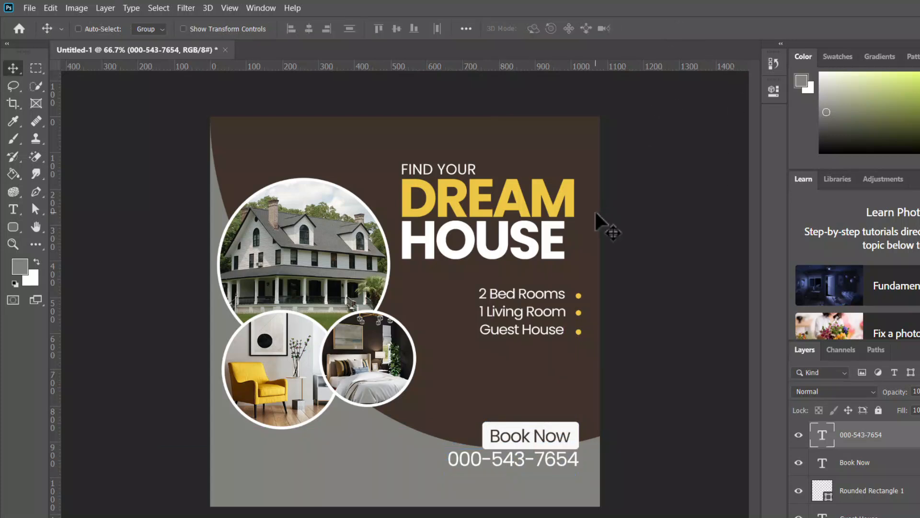
drag(523, 459, 525, 461)
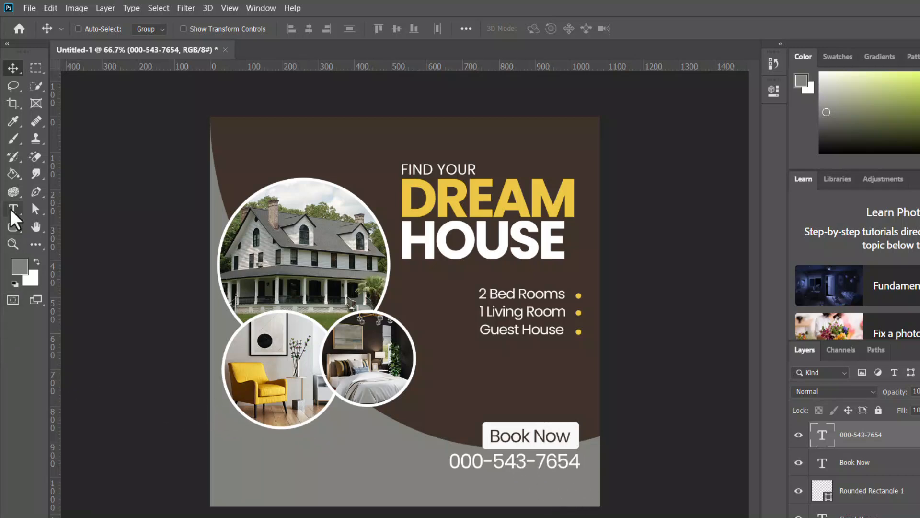
click(11, 211)
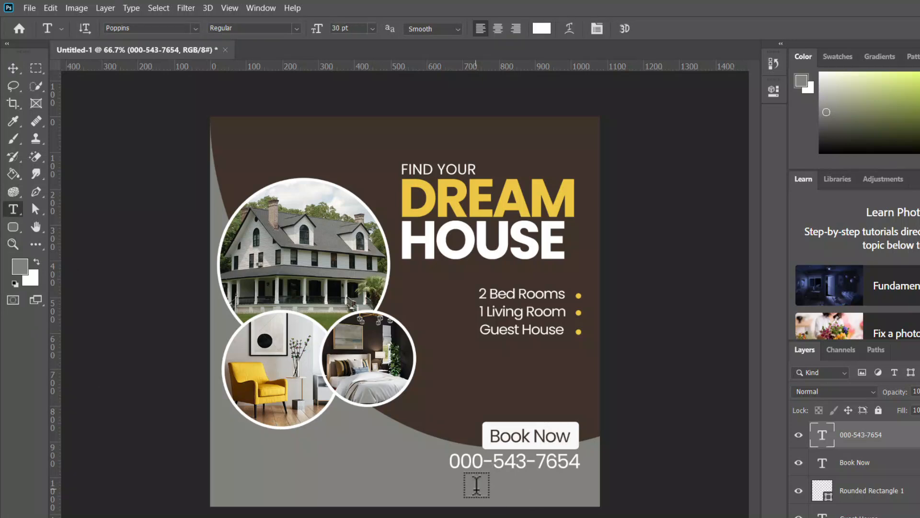
click(476, 485)
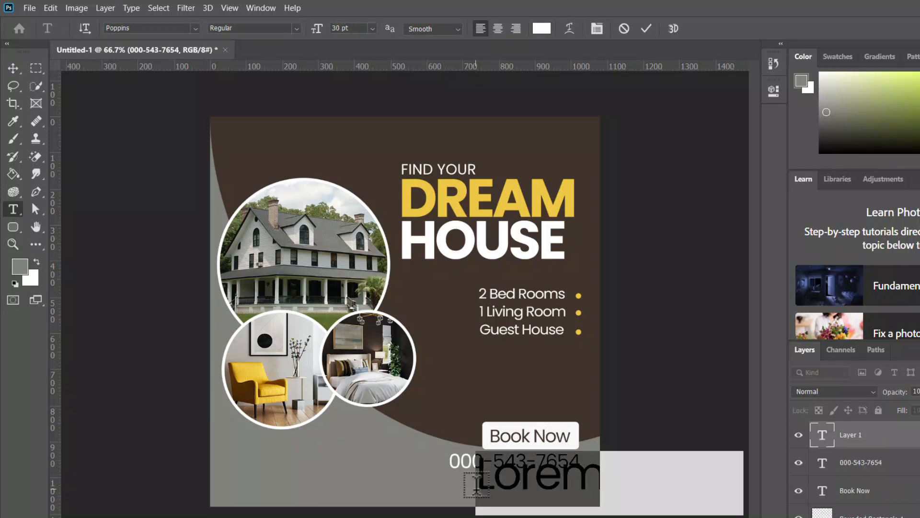
text(ww)
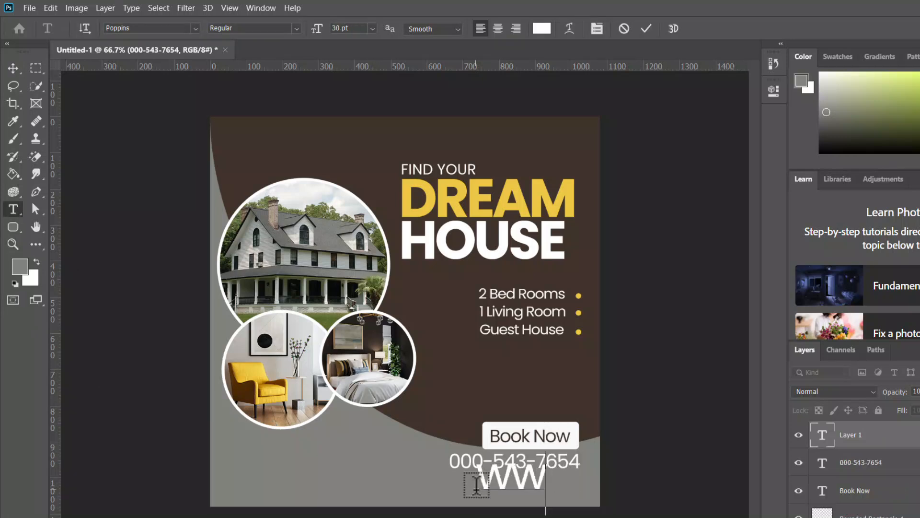
text(w)
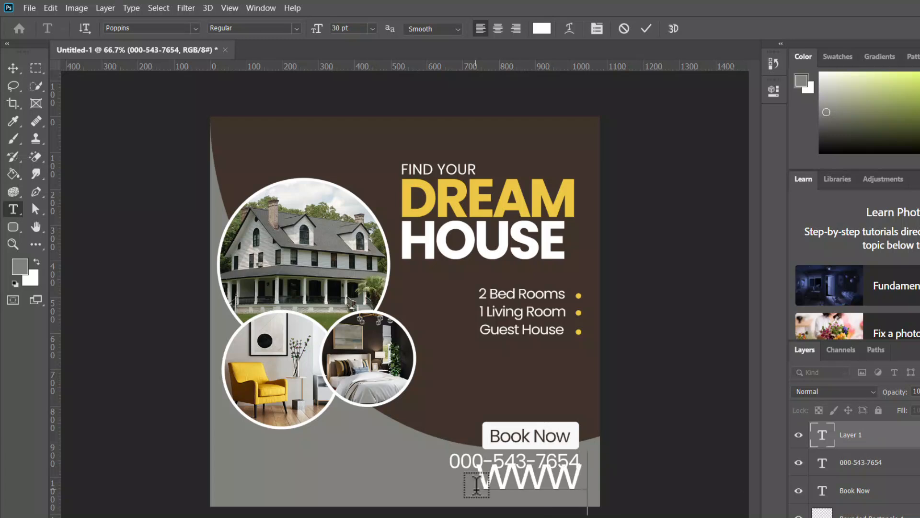
text(.y)
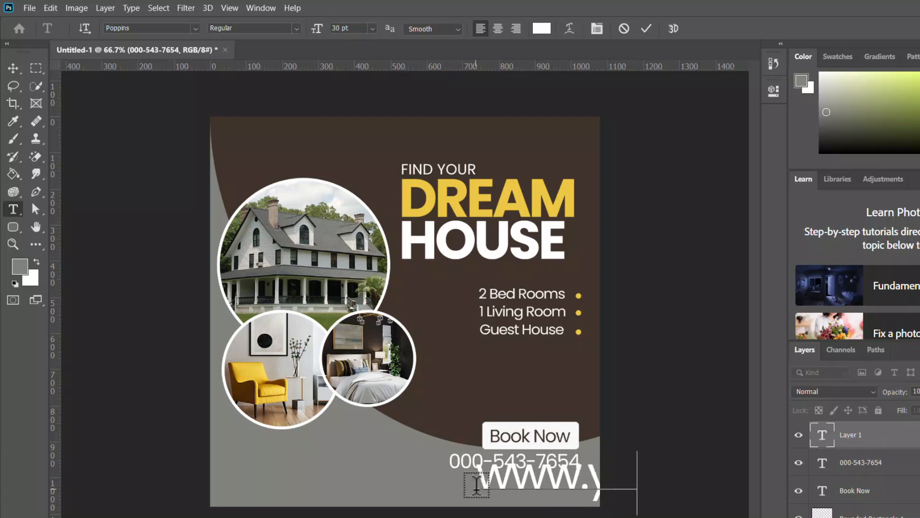
text(ourwe)
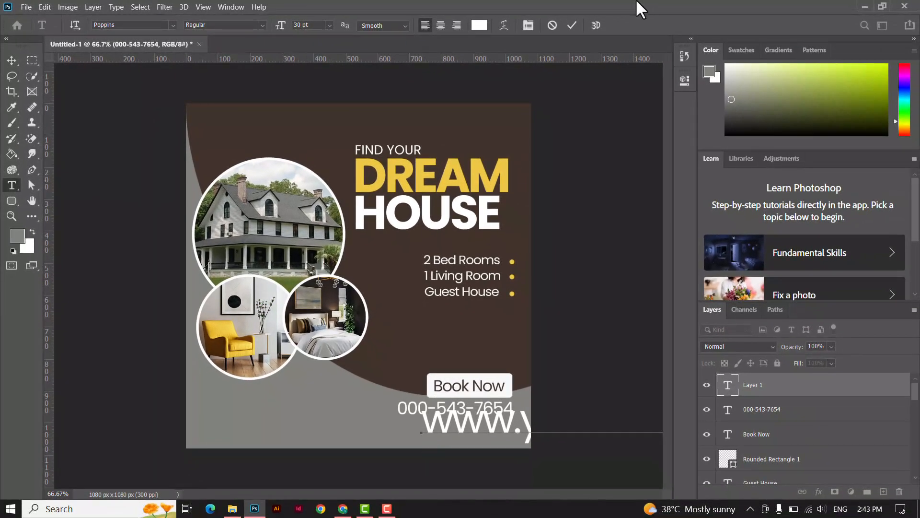
click(572, 25)
Step: Scale the website text down to the phone number's width and place it directly underneath, with the right edges aligned
click(12, 60)
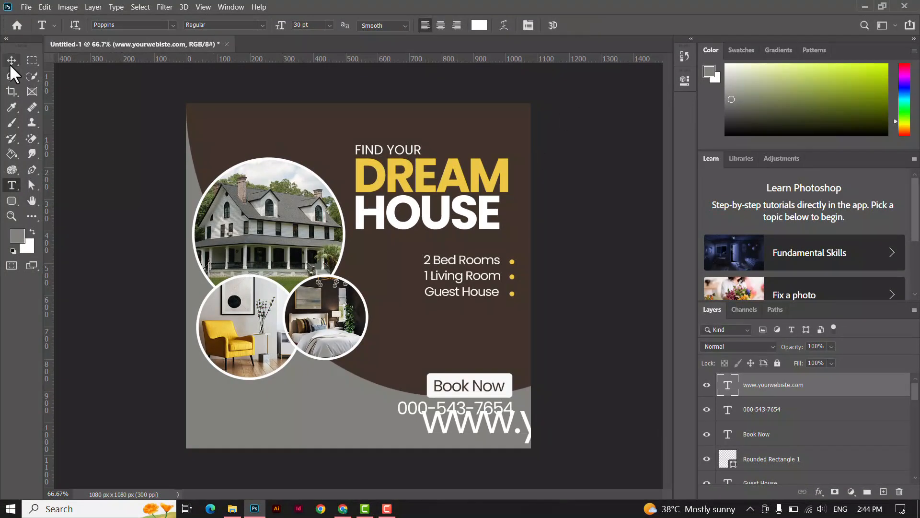
key(ctrl+t)
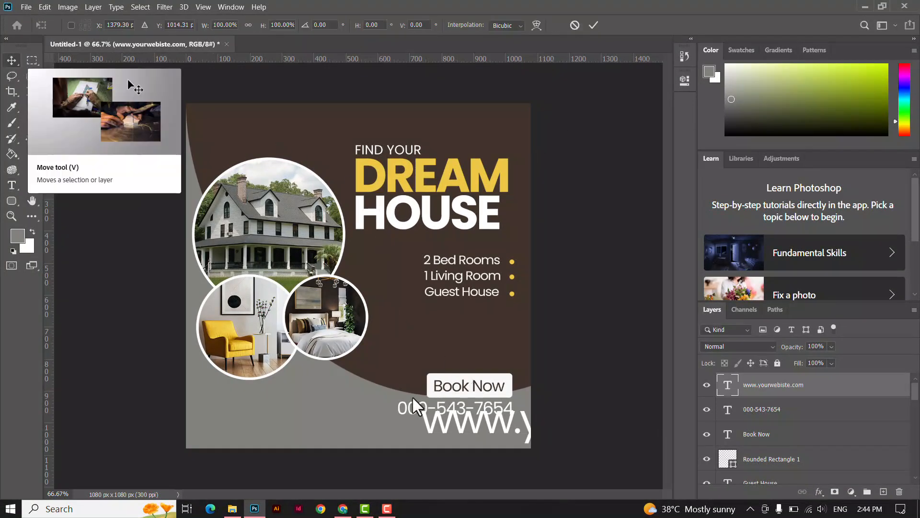
drag(422, 455, 383, 416)
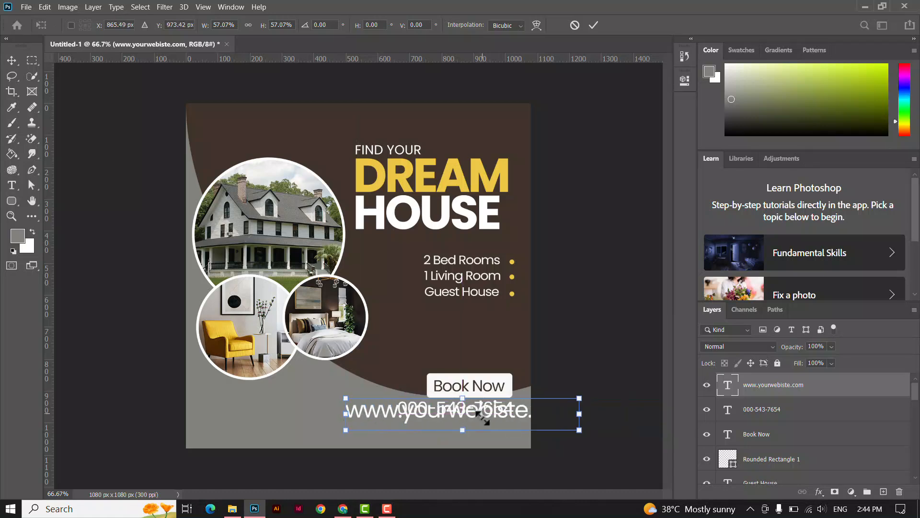
drag(579, 398, 491, 410)
click(594, 25)
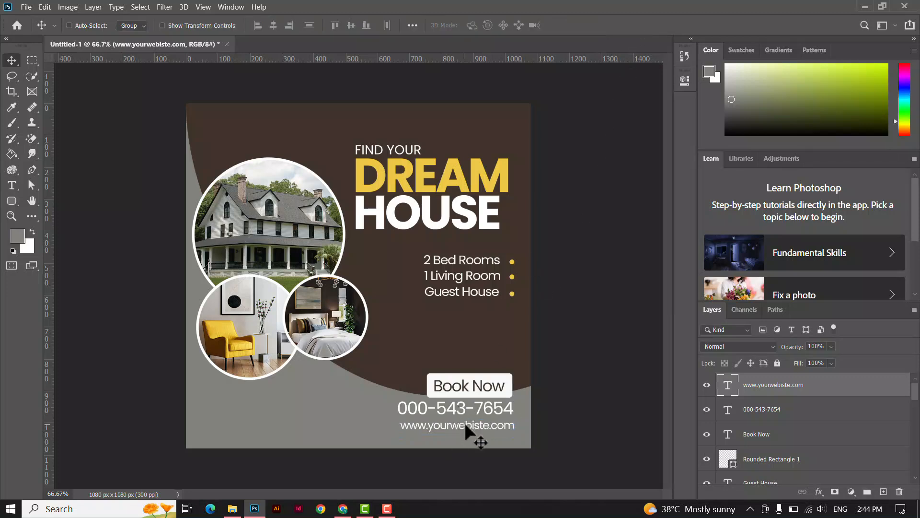
key(Left)
key(Left)
key(Left)
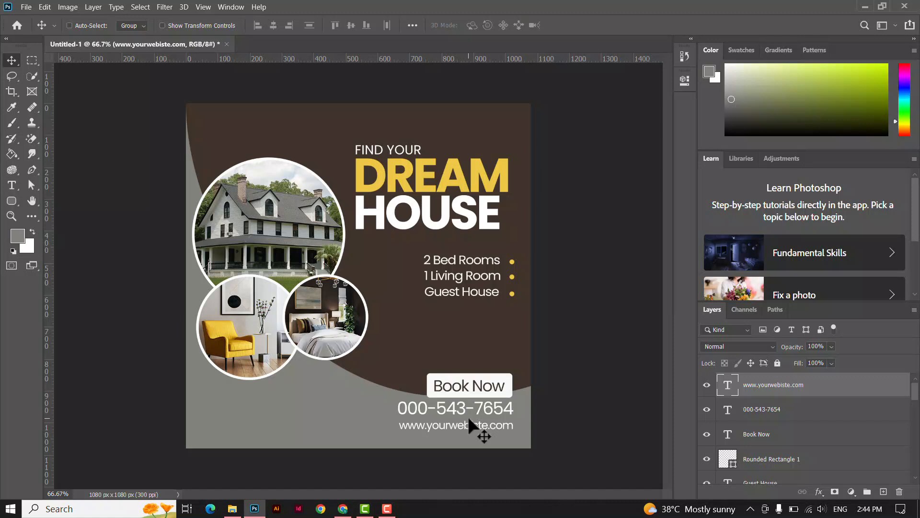
Step: Select the phone number layer and nudge it slightly down to even the spacing between the button and the website text
right_click(468, 405)
click(484, 411)
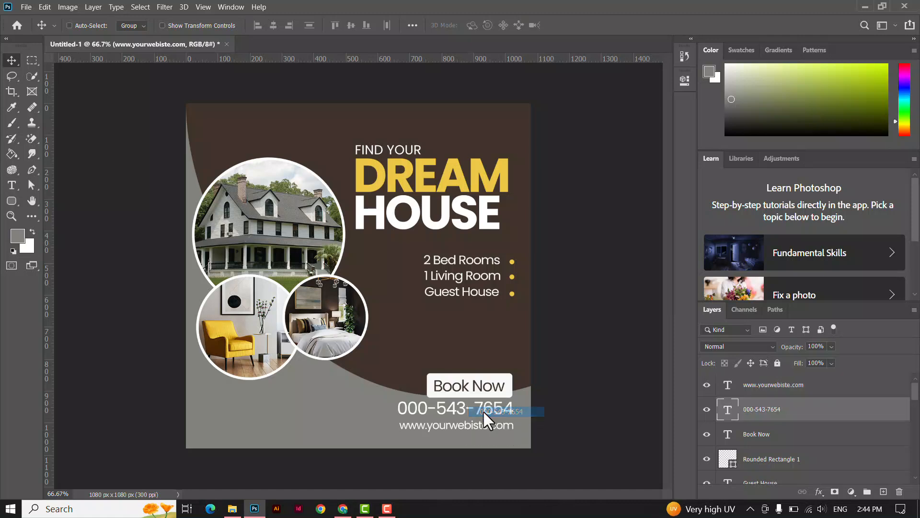
key(Down)
key(Down)
key(Down)
key(Down)
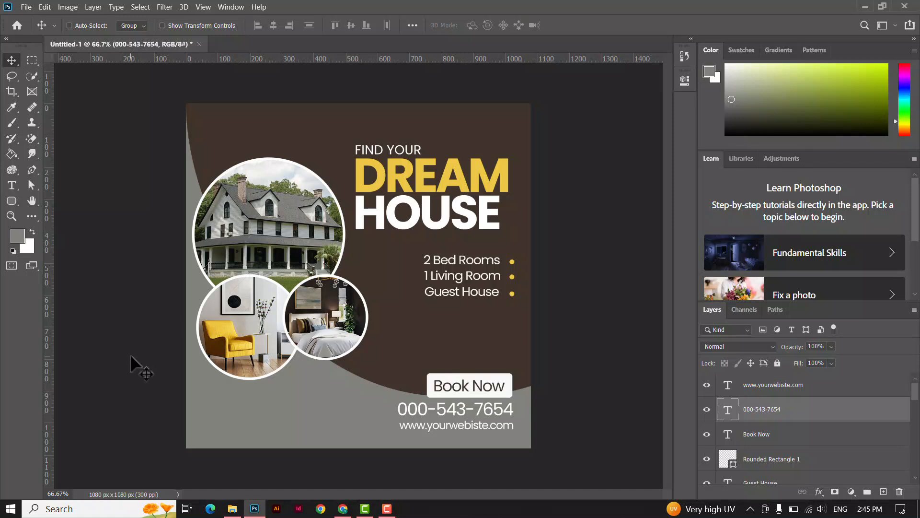
key(ctrl+plus)
key(ctrl+minus)
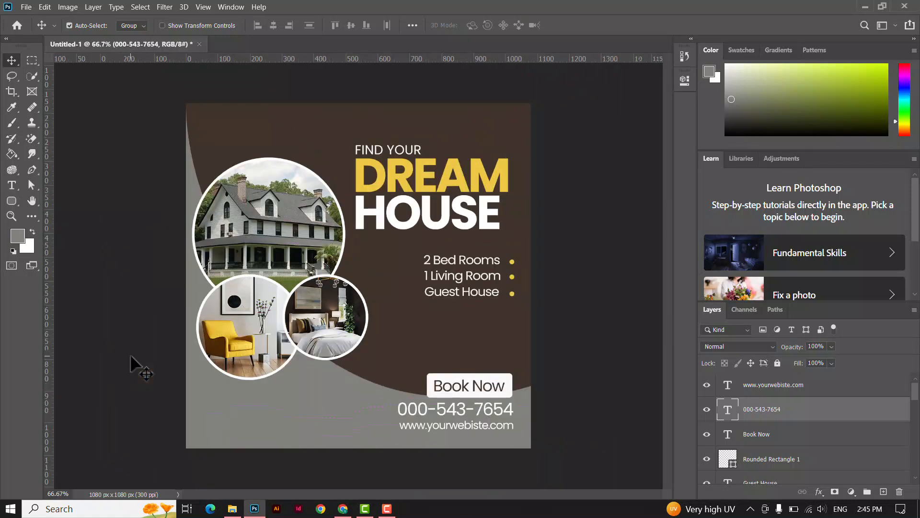